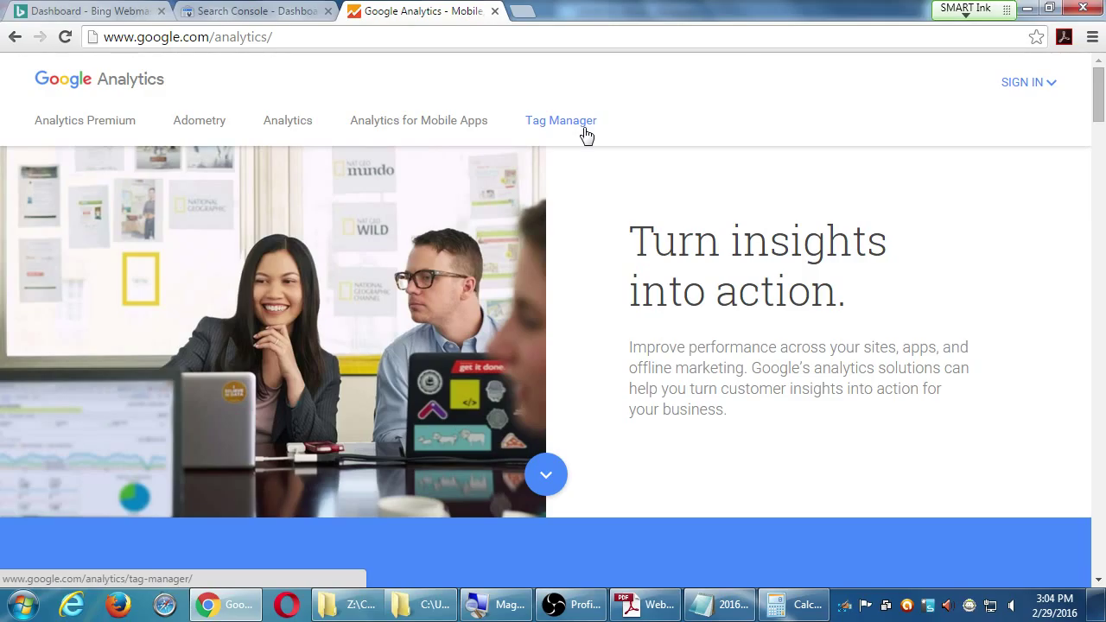
- Look over the analytics product page and sign in to Google Analytics
scroll(639, 263, down, 4)
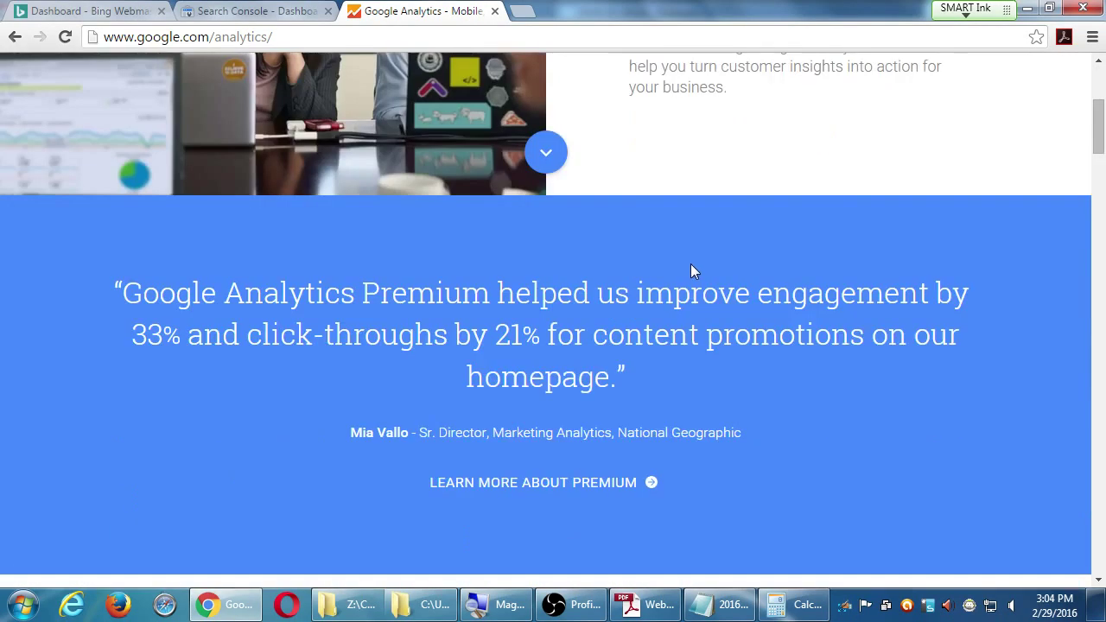
scroll(692, 271, down, 6)
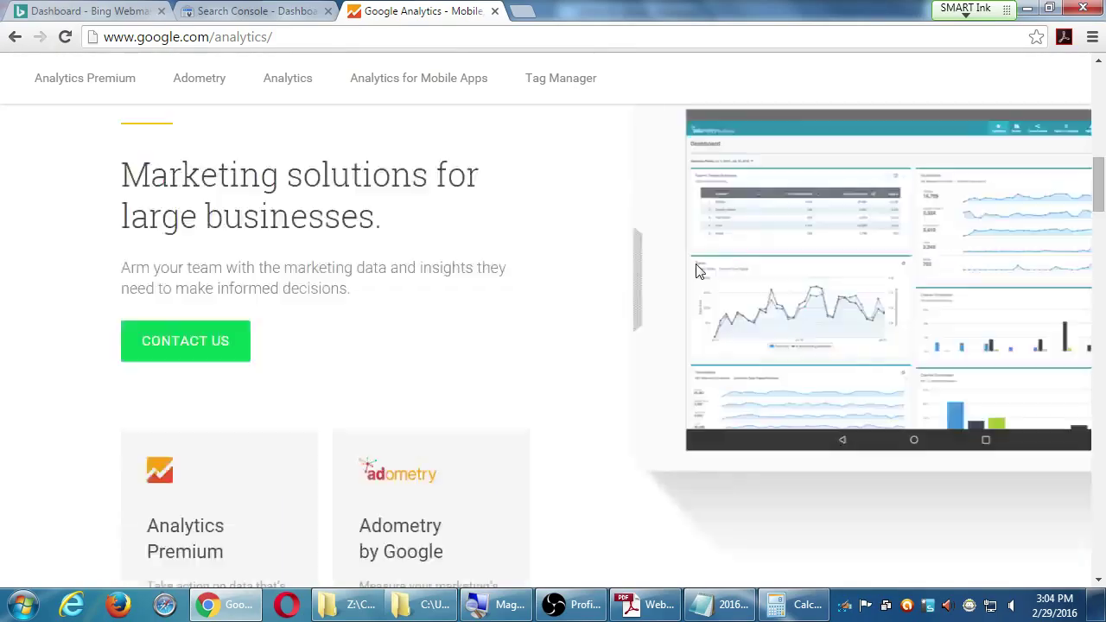
scroll(699, 264, up, 10)
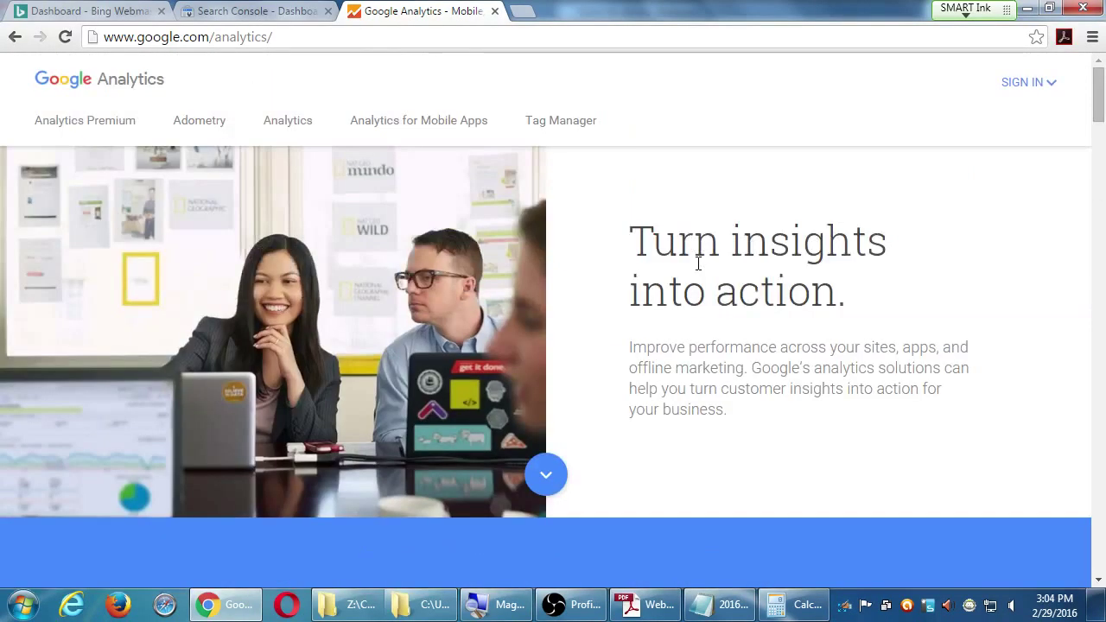
click(1039, 94)
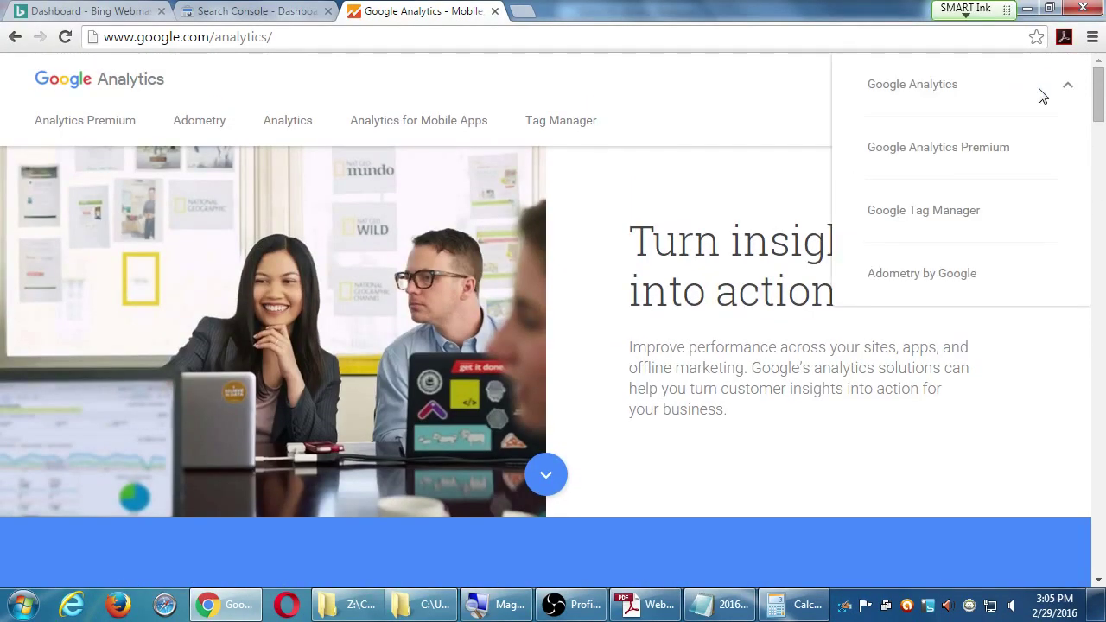
click(872, 90)
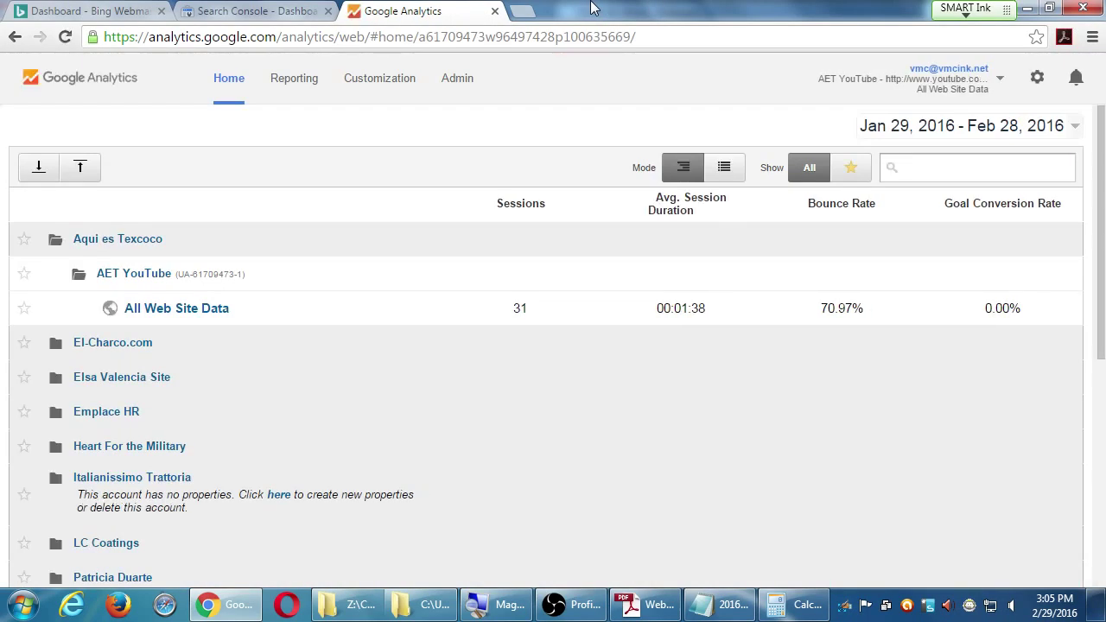
- Collapse the Aqui es Texcoco account and open the new account form from the administration area to view its fields
click(123, 239)
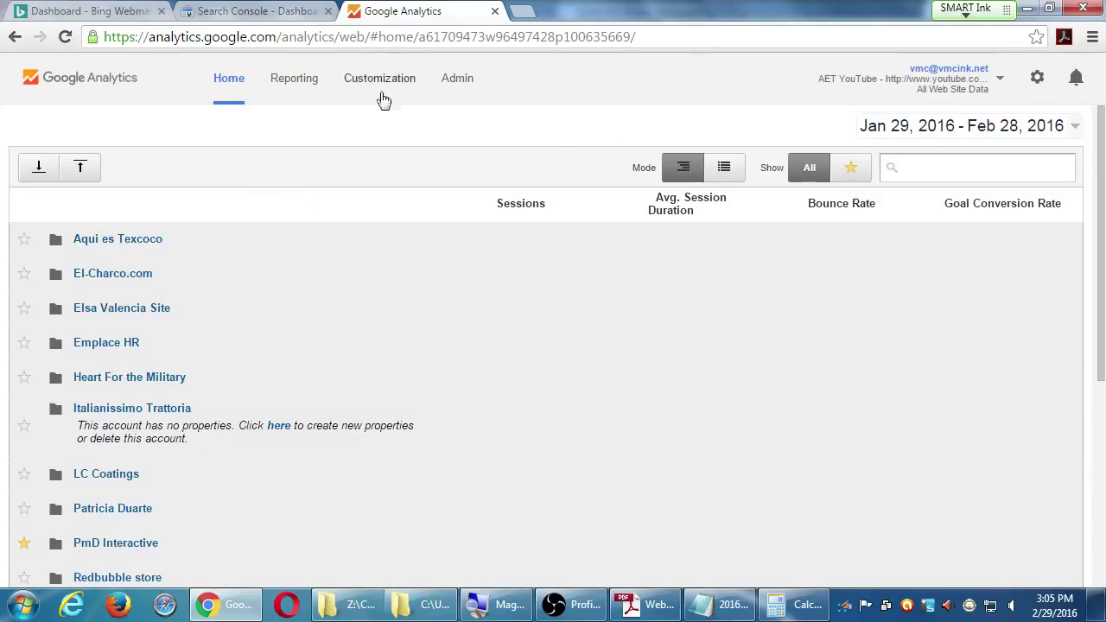
click(448, 79)
click(223, 213)
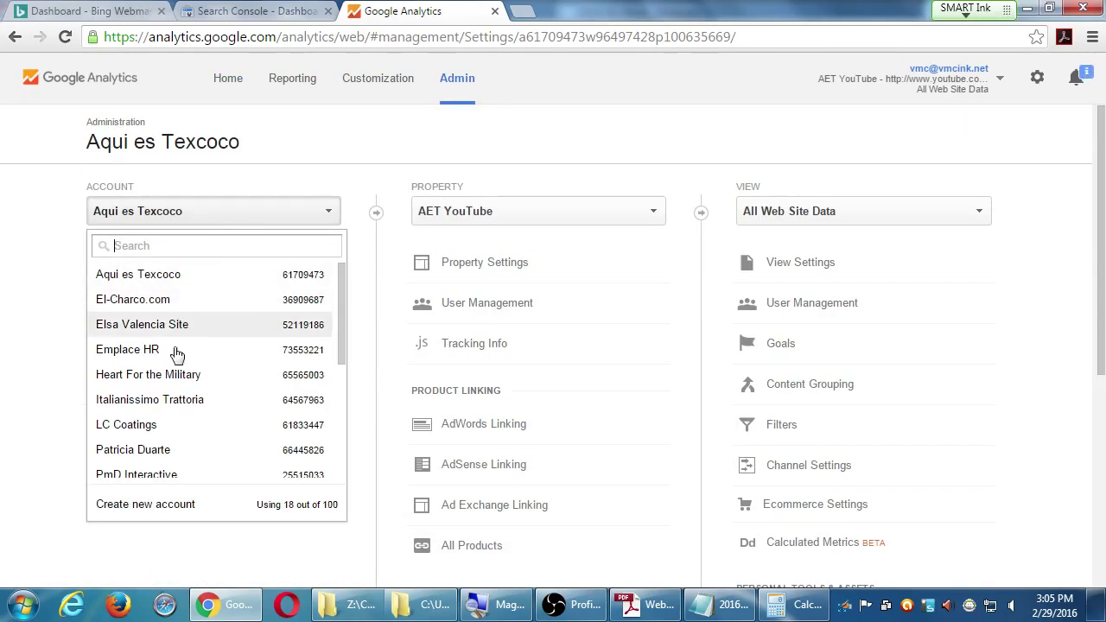
click(179, 495)
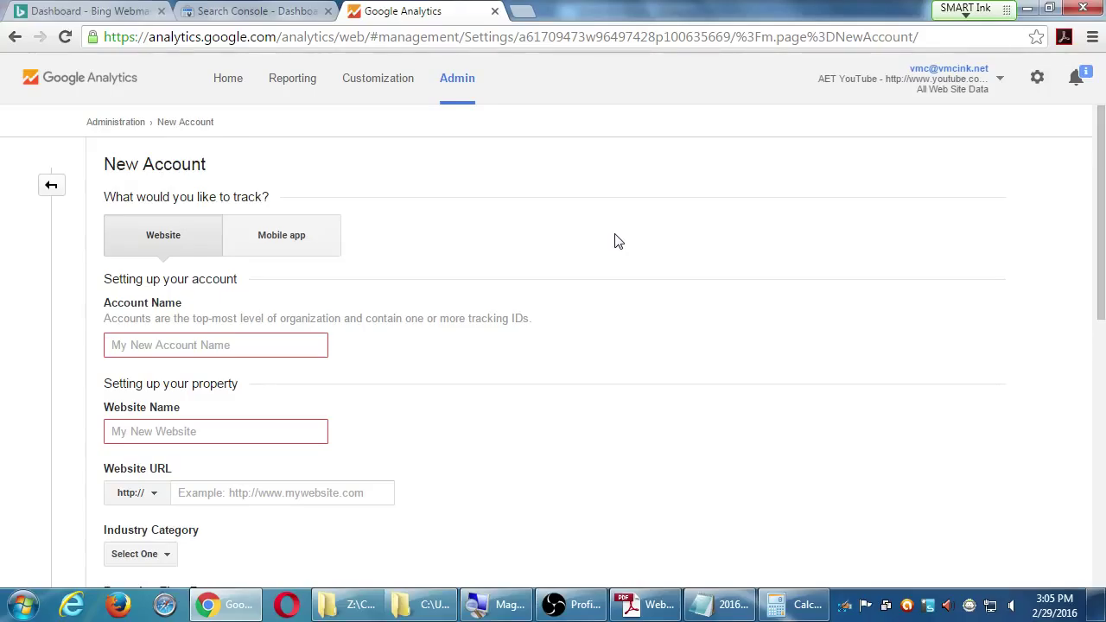
- Return to the account overview and expand the vmcink.net account to view its properties
click(216, 88)
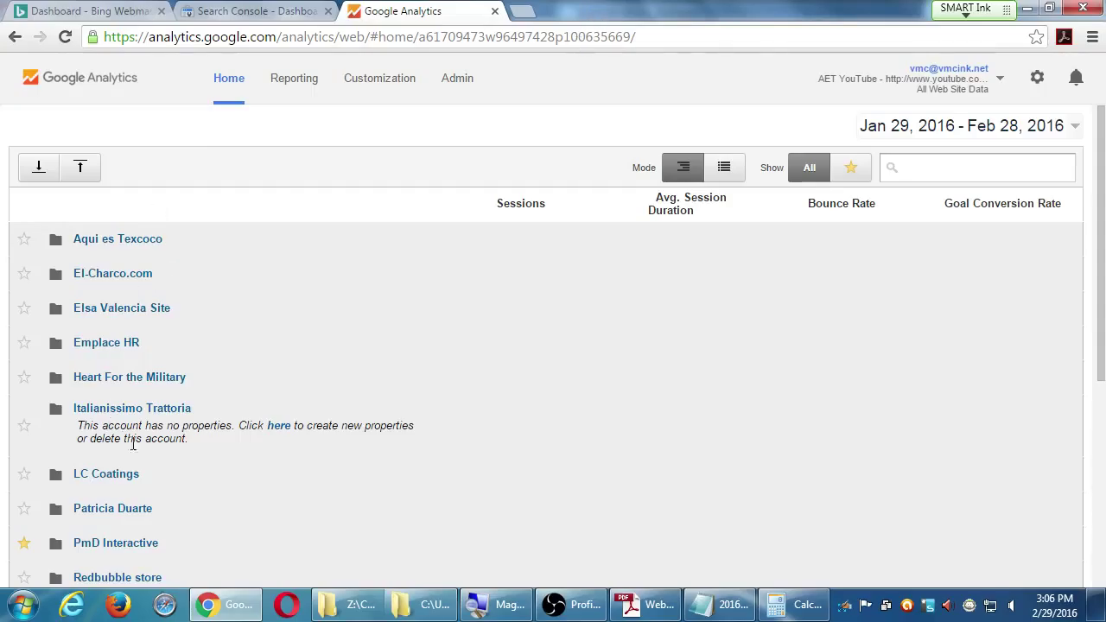
scroll(147, 519, down, 4)
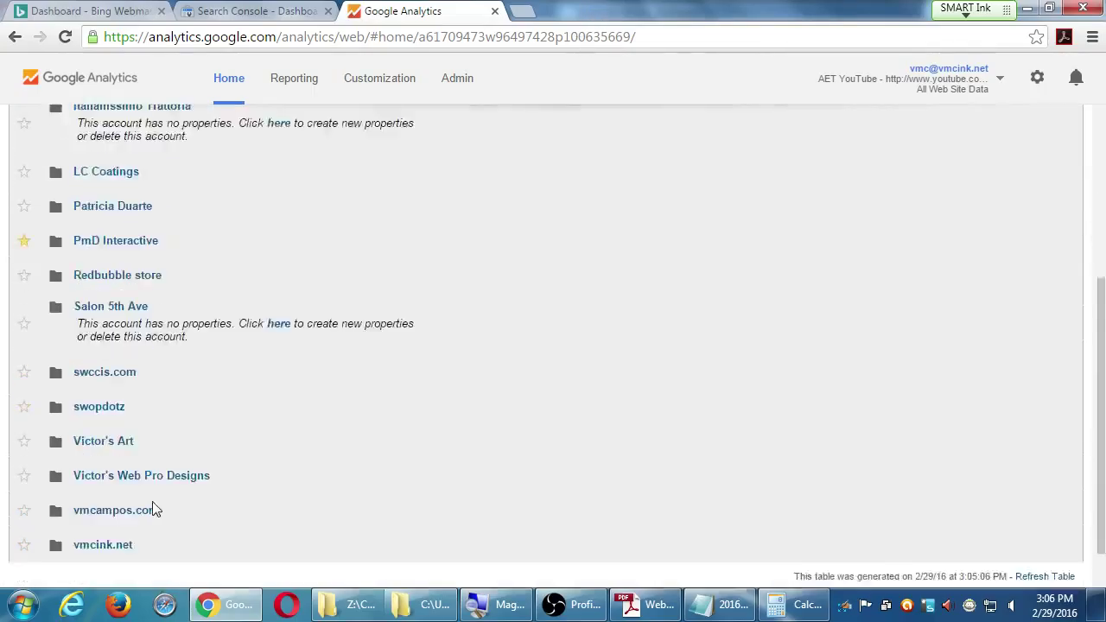
click(128, 527)
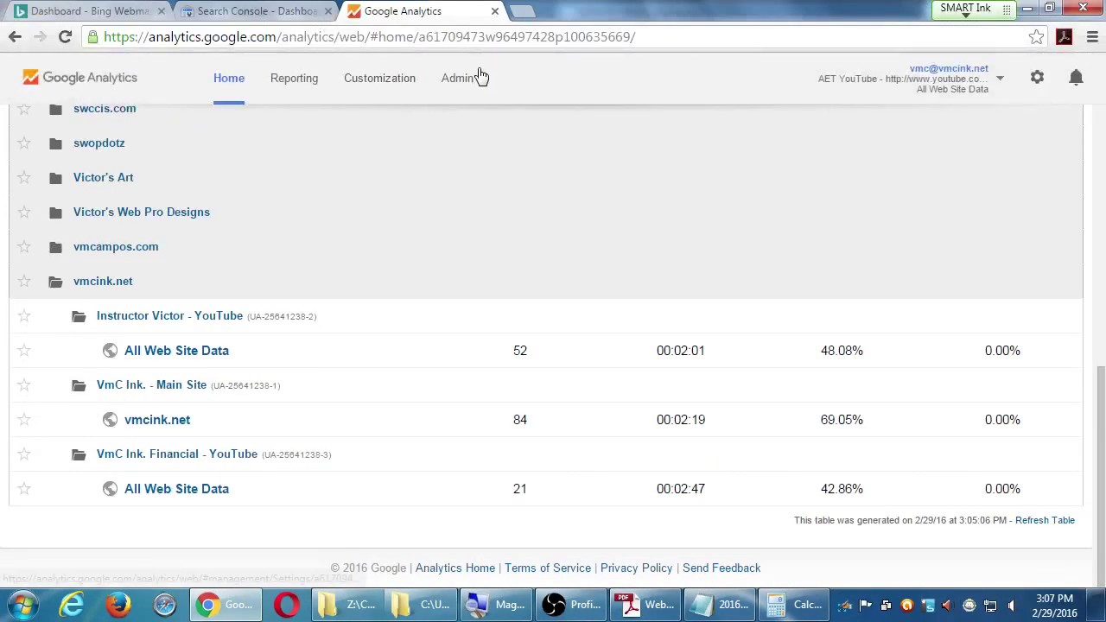
- Start creating a new account from the administration area and name it "The Famous Victor's Bakery"
click(471, 76)
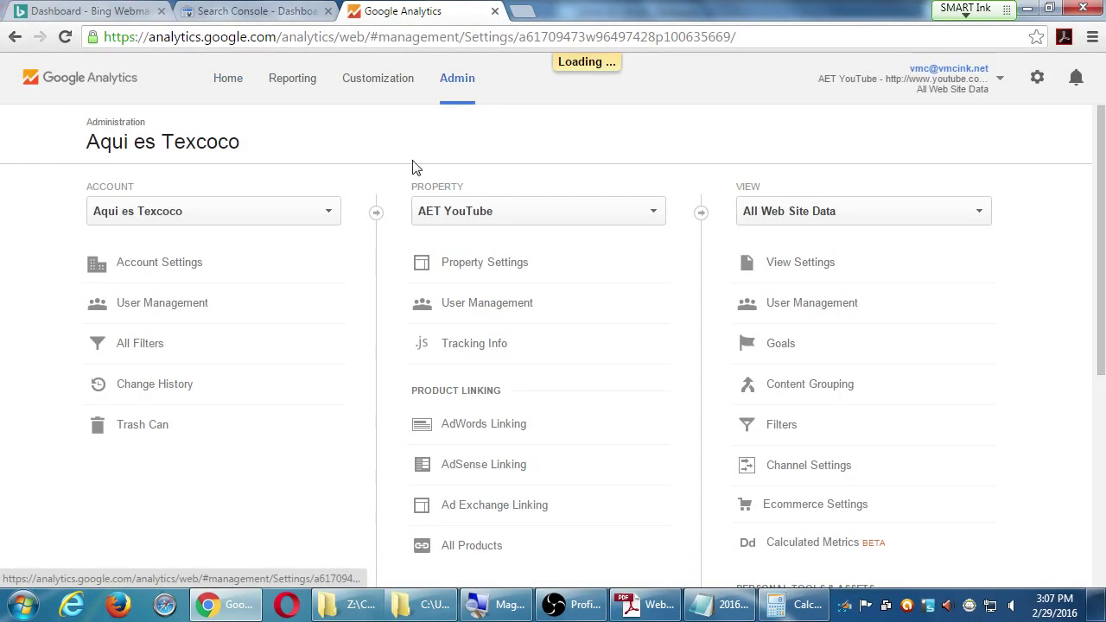
click(168, 215)
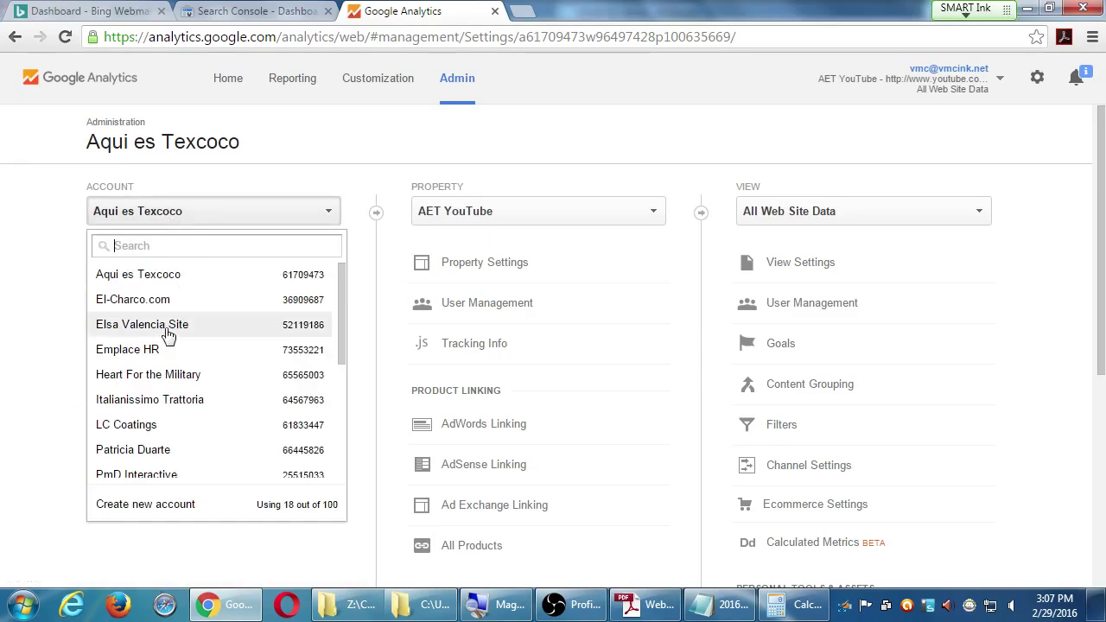
click(190, 506)
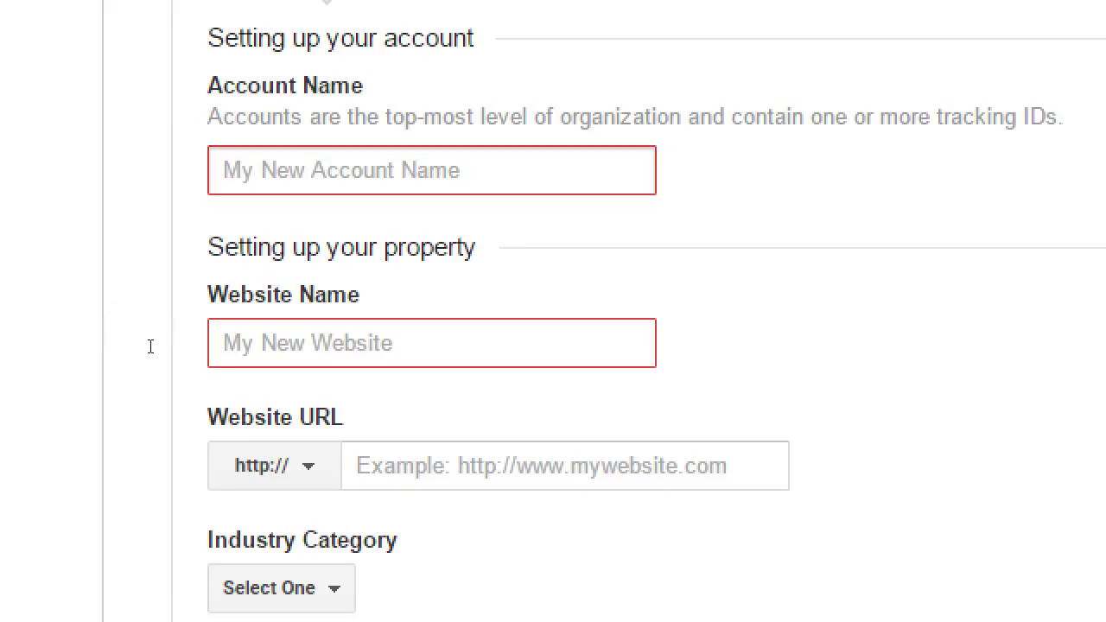
text(The Famous Viictor's Bakery)
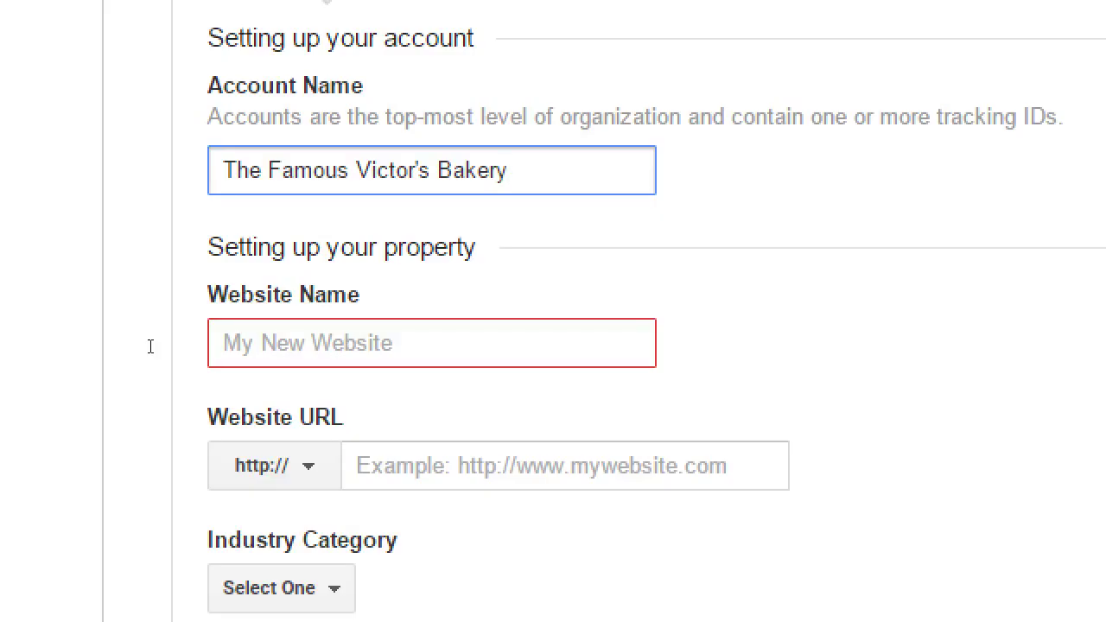
key(Tab)
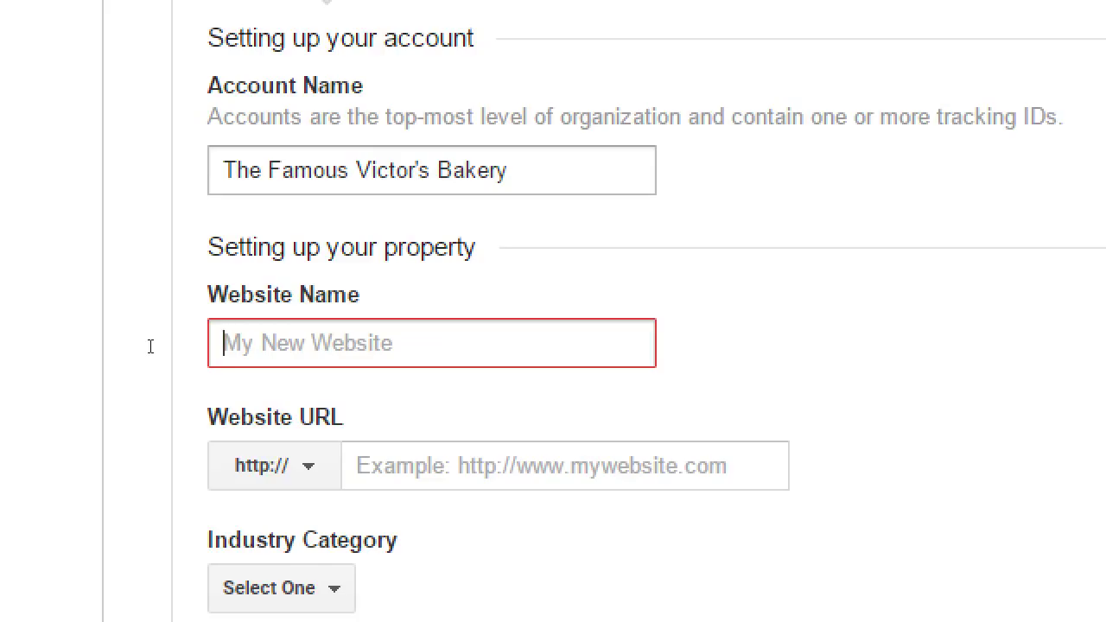
text(Main Site)
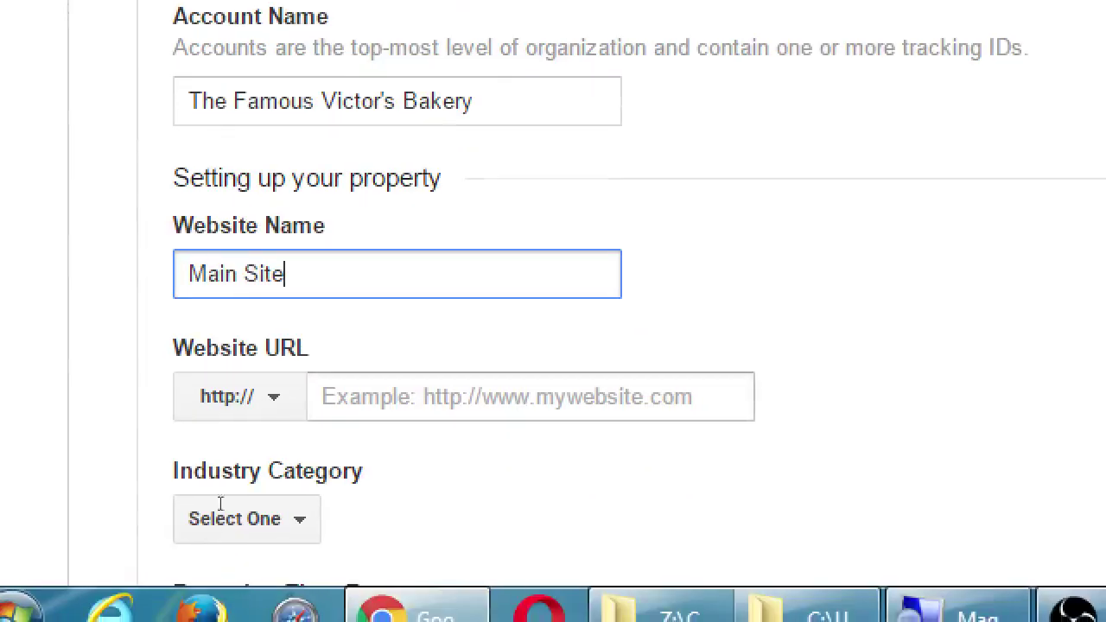
key(Tab)
key(Down)
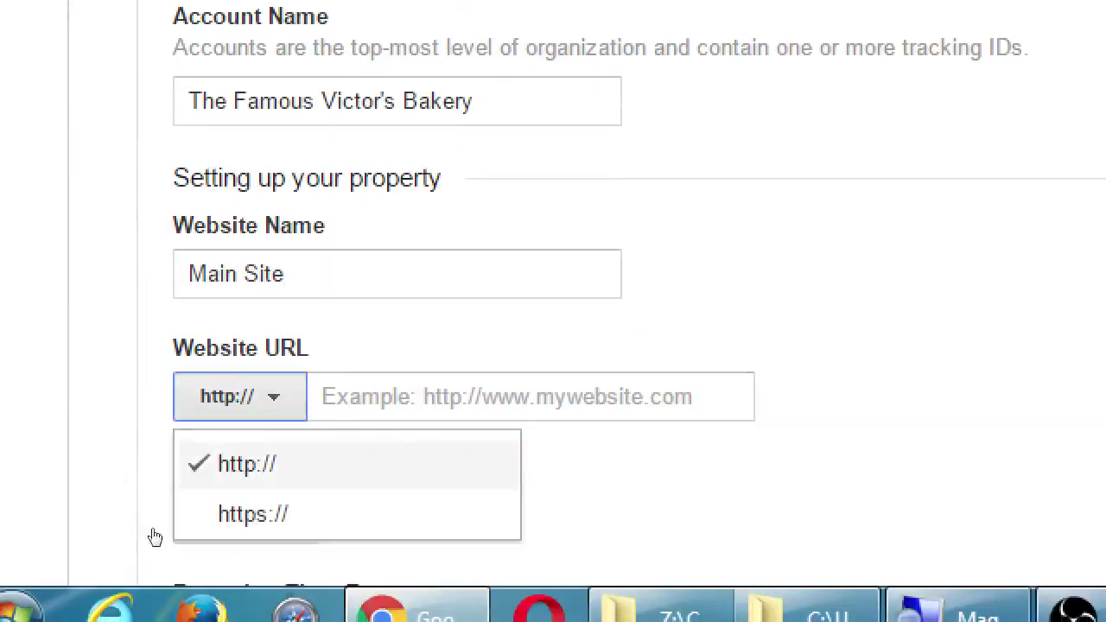
key(Down)
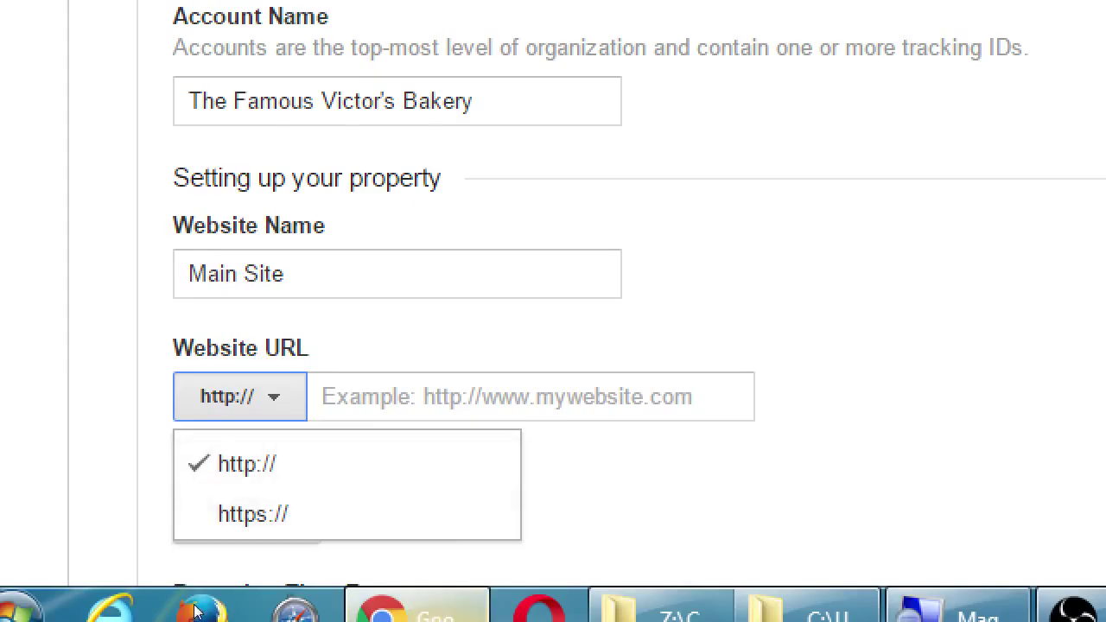
click(311, 557)
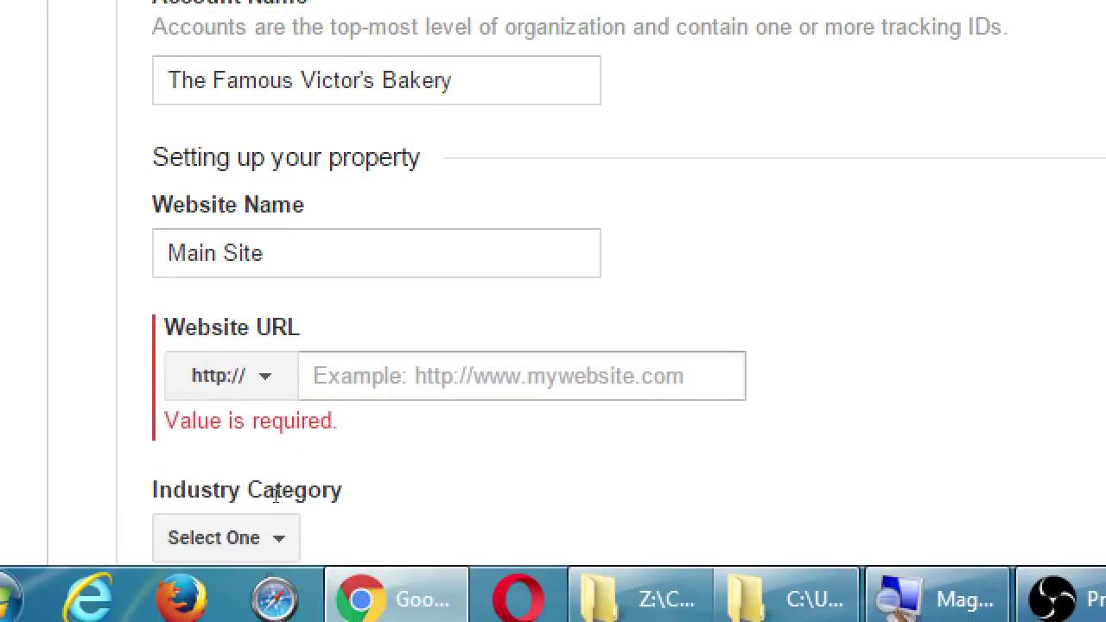
key(Tab)
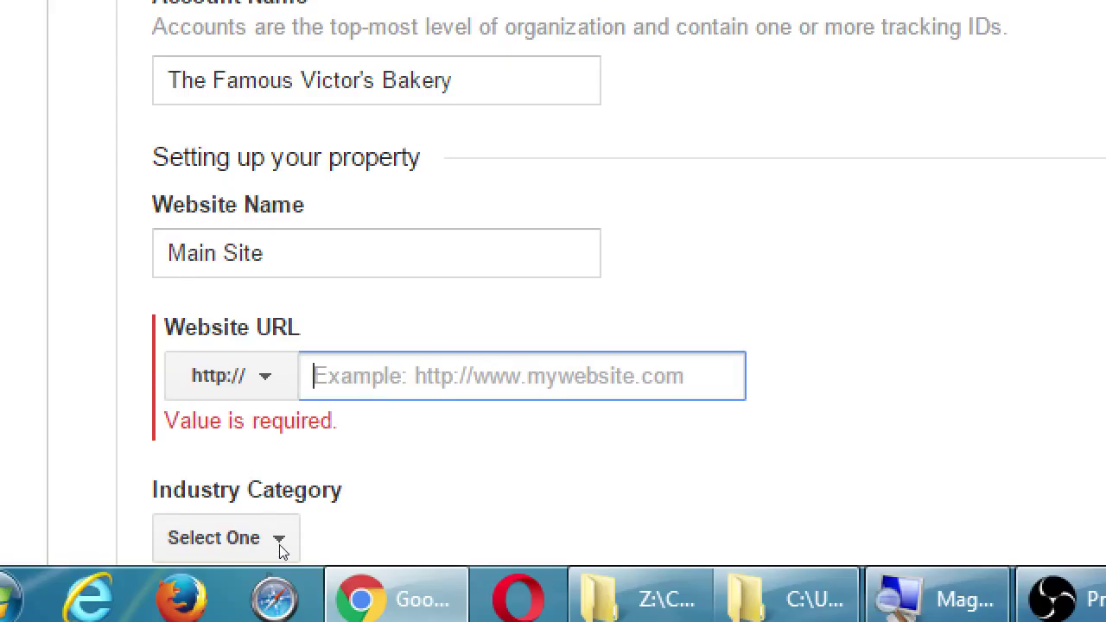
text(v)
key(BackSpace)
text(famevicba)
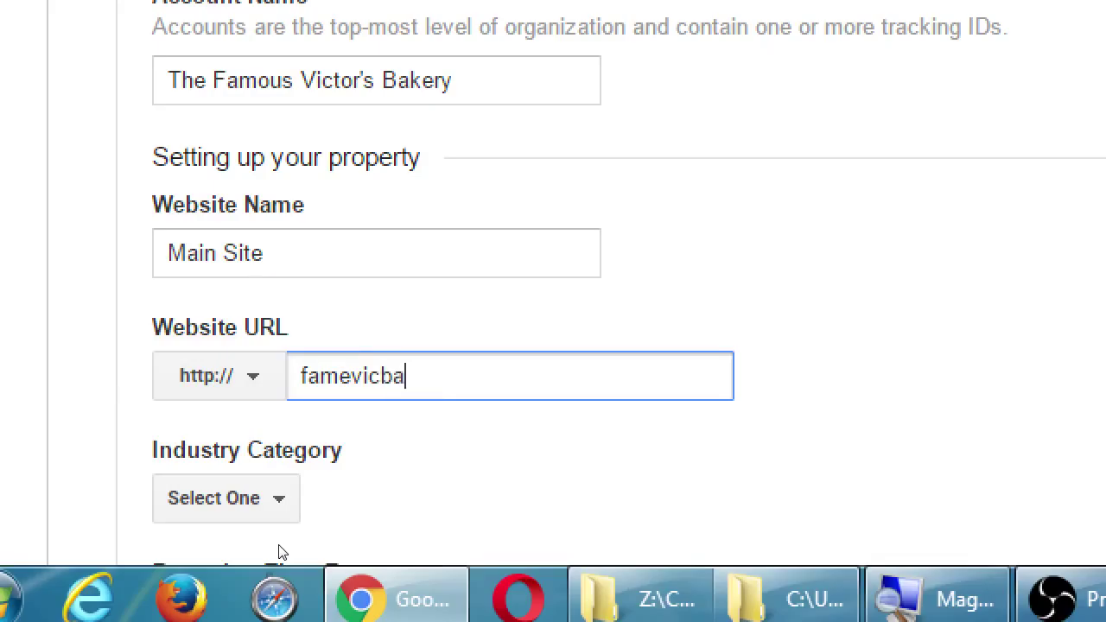
text(kery.com)
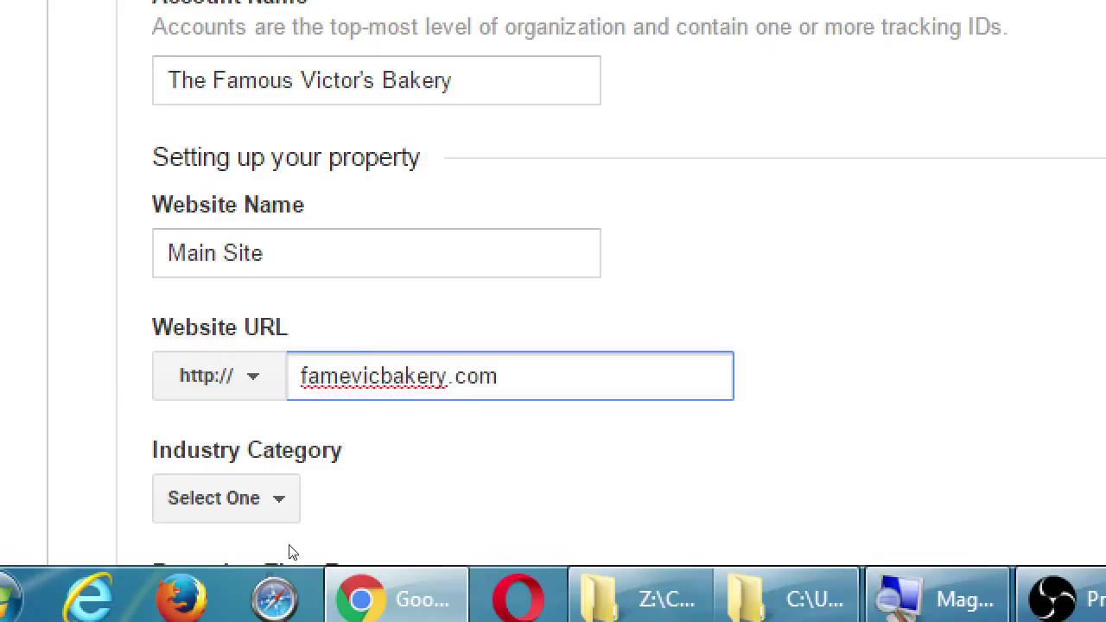
click(330, 545)
- Set the property's industry category to Other
scroll(331, 546, down, 2)
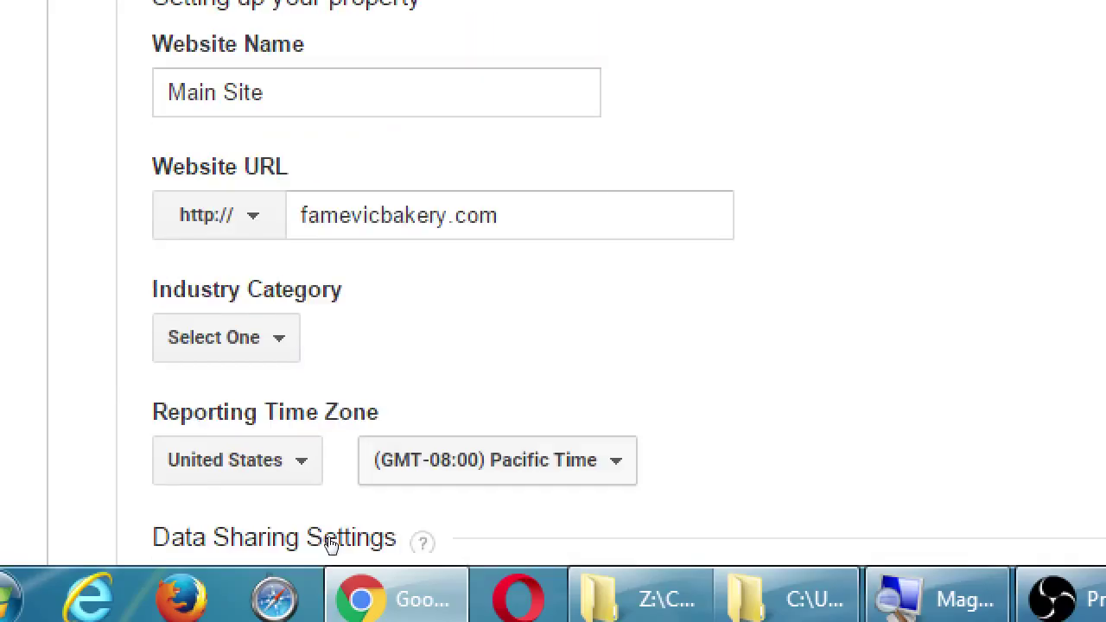
key(space)
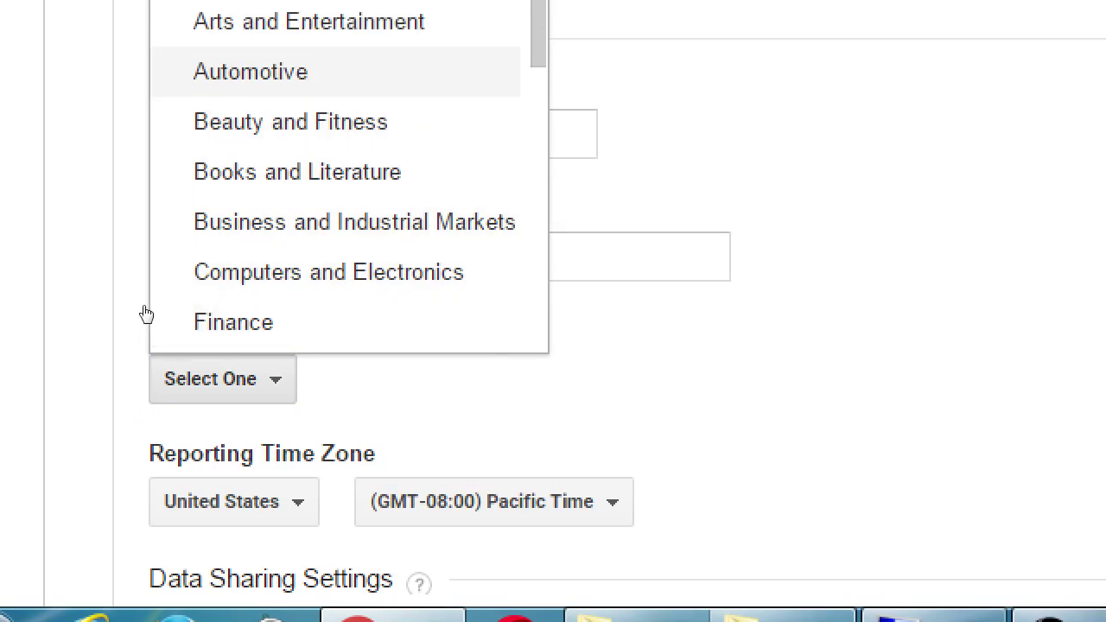
scroll(299, 277, down, 10)
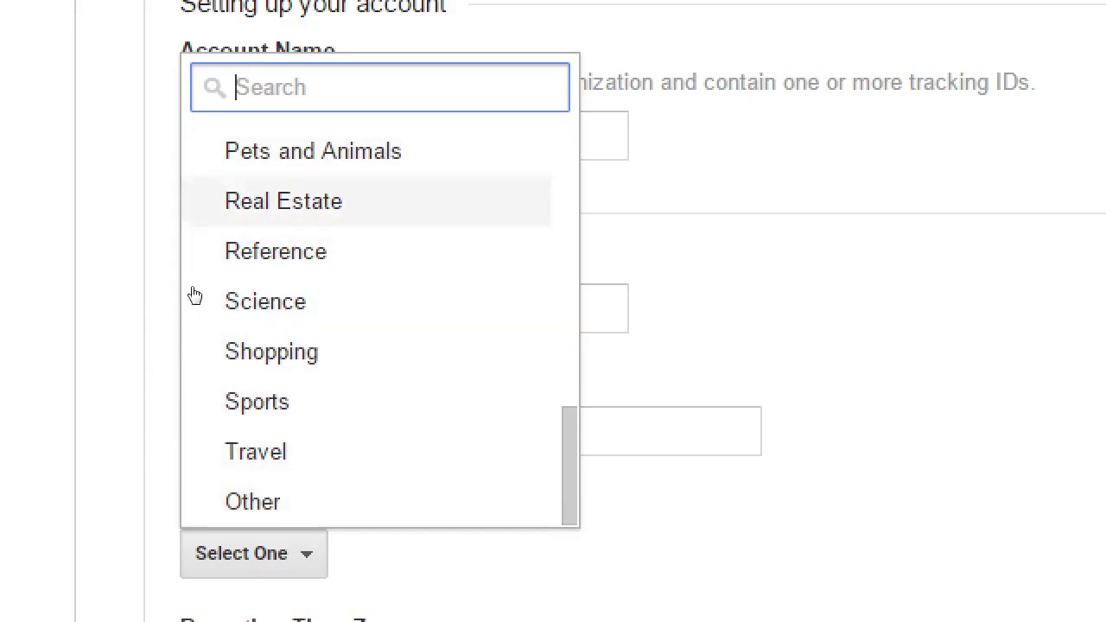
key(Return)
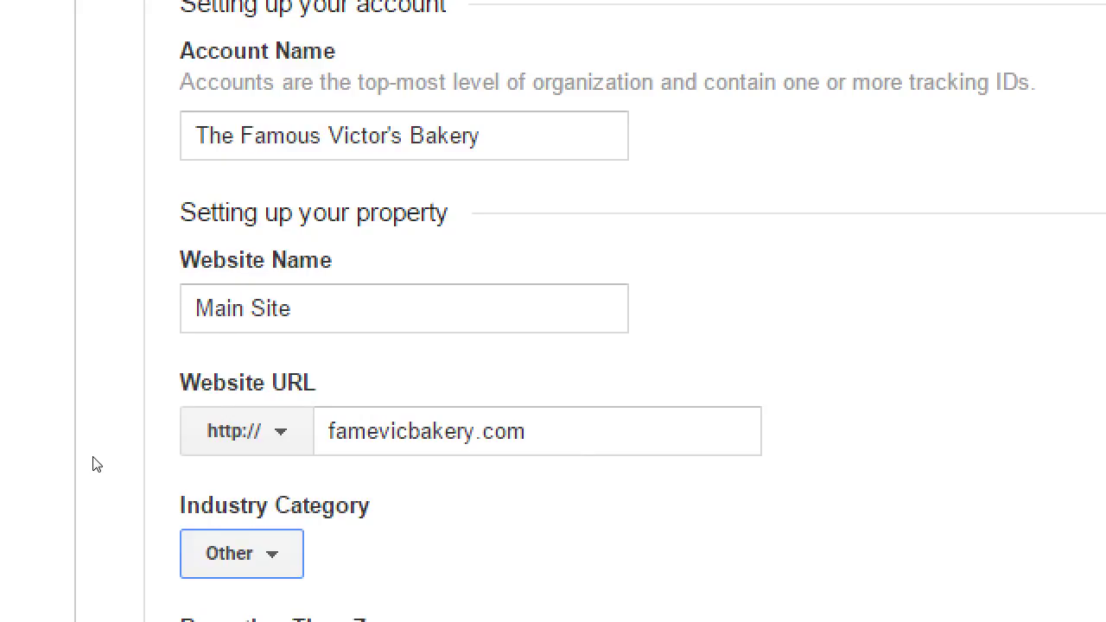
- Browse the available industry categories for the property and choose Real Estate
key(Return)
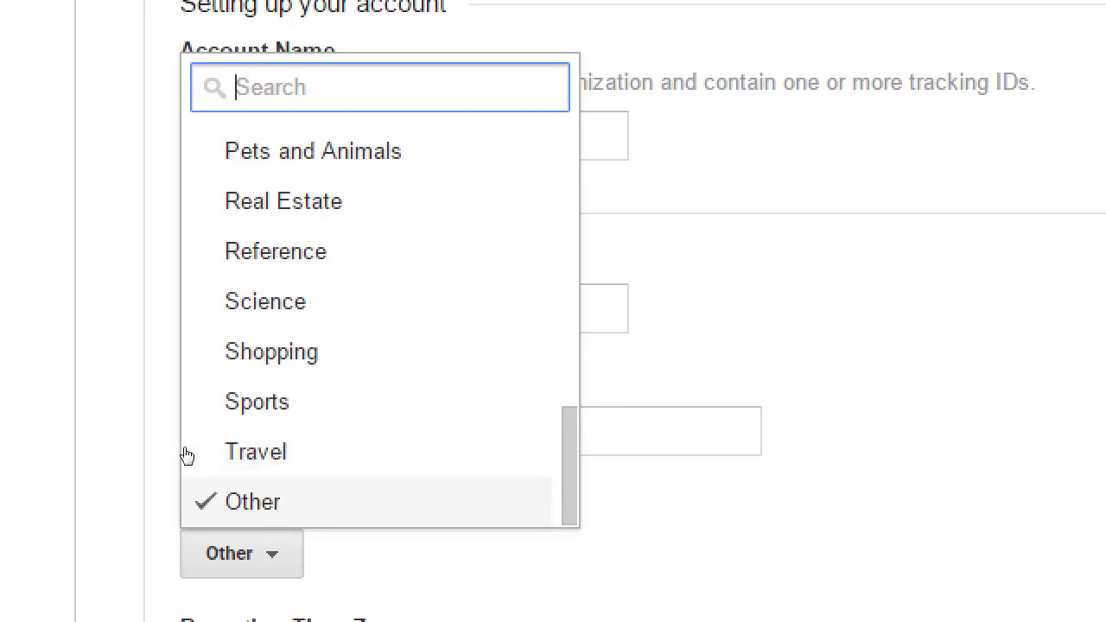
scroll(369, 271, up, 4)
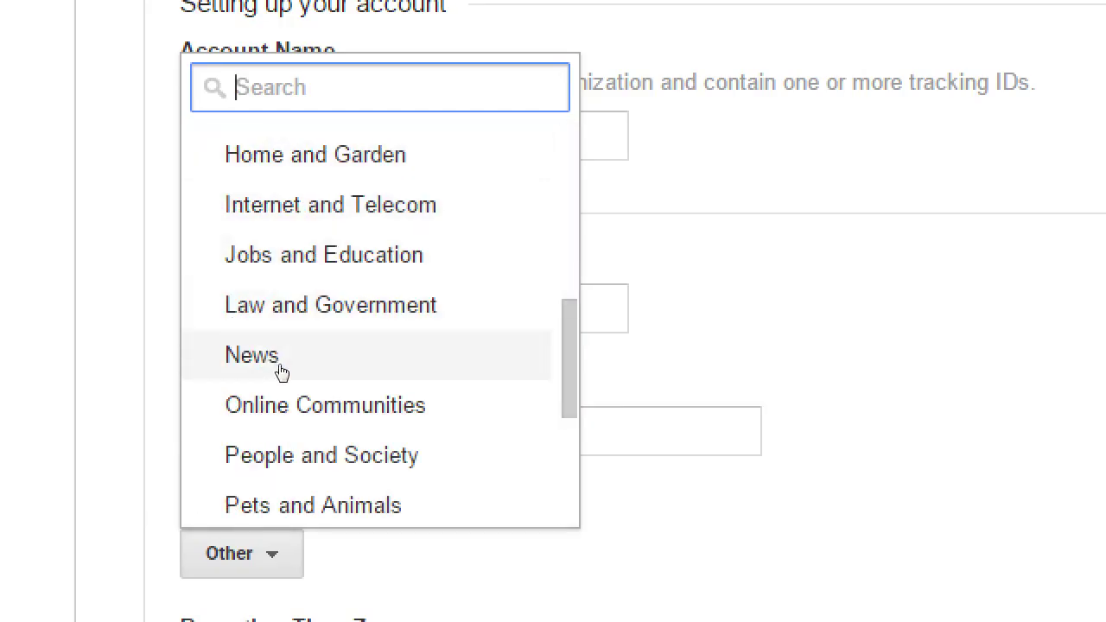
scroll(296, 374, up, 4)
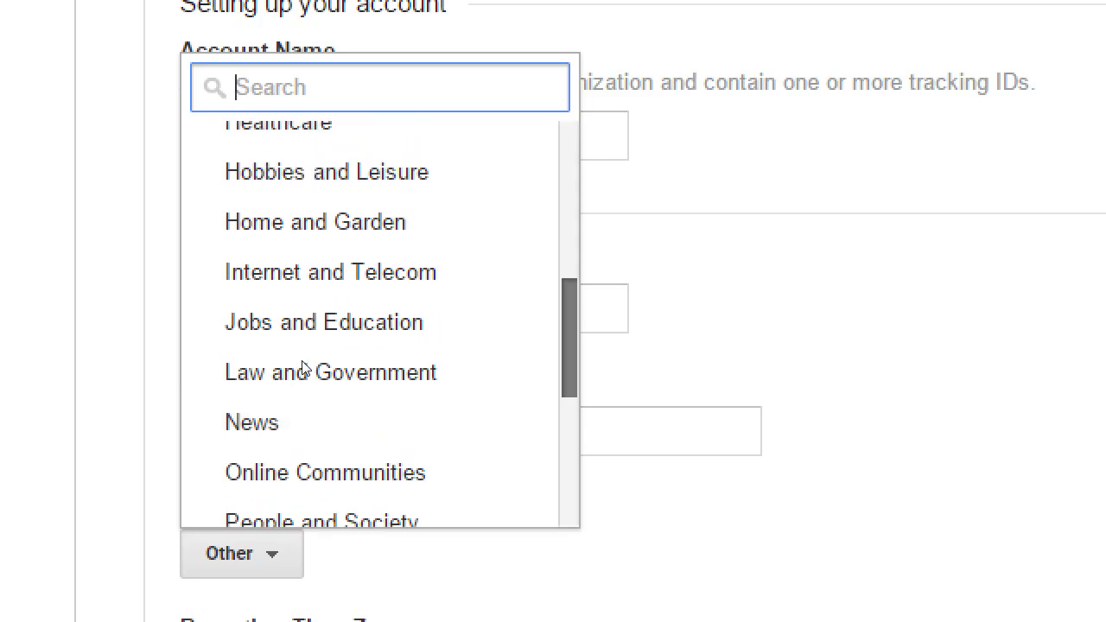
scroll(302, 352, up, 3)
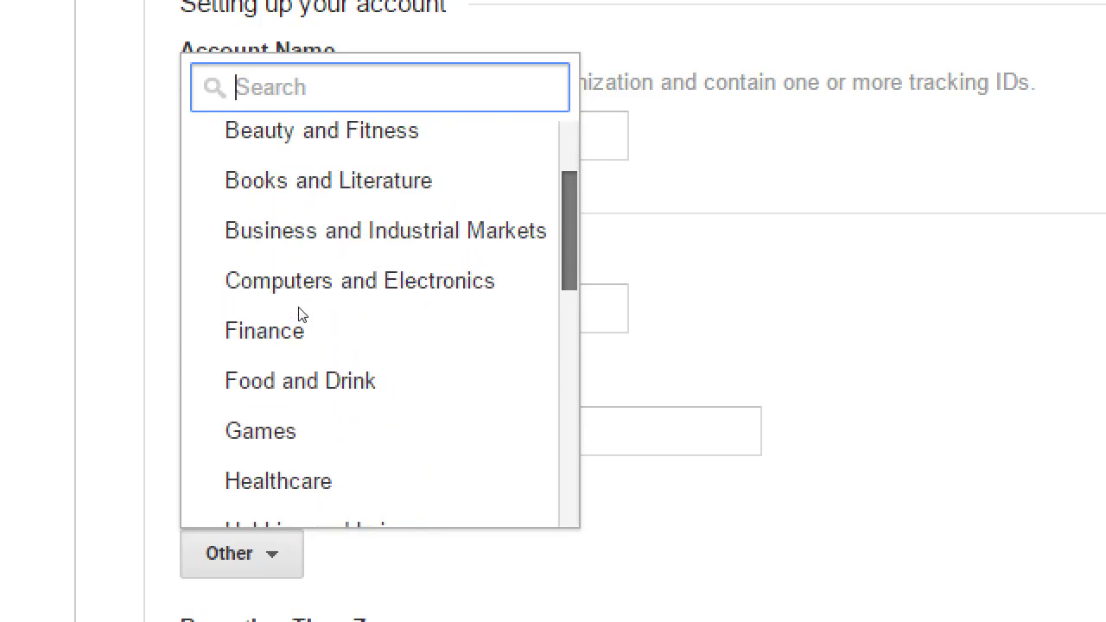
scroll(298, 313, up, 2)
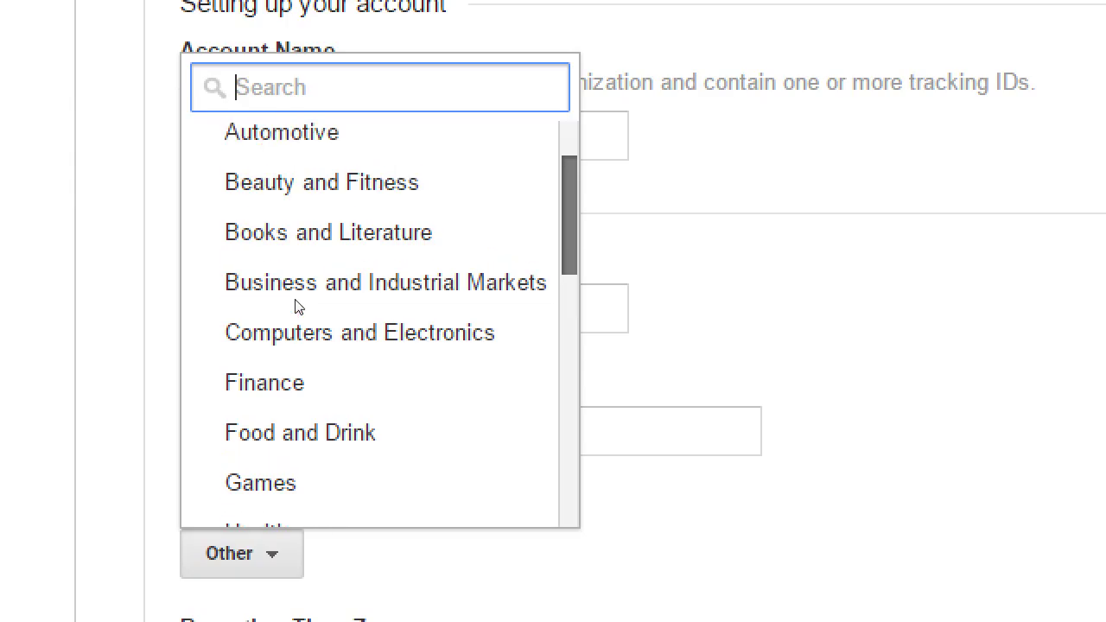
scroll(294, 297, up, 1)
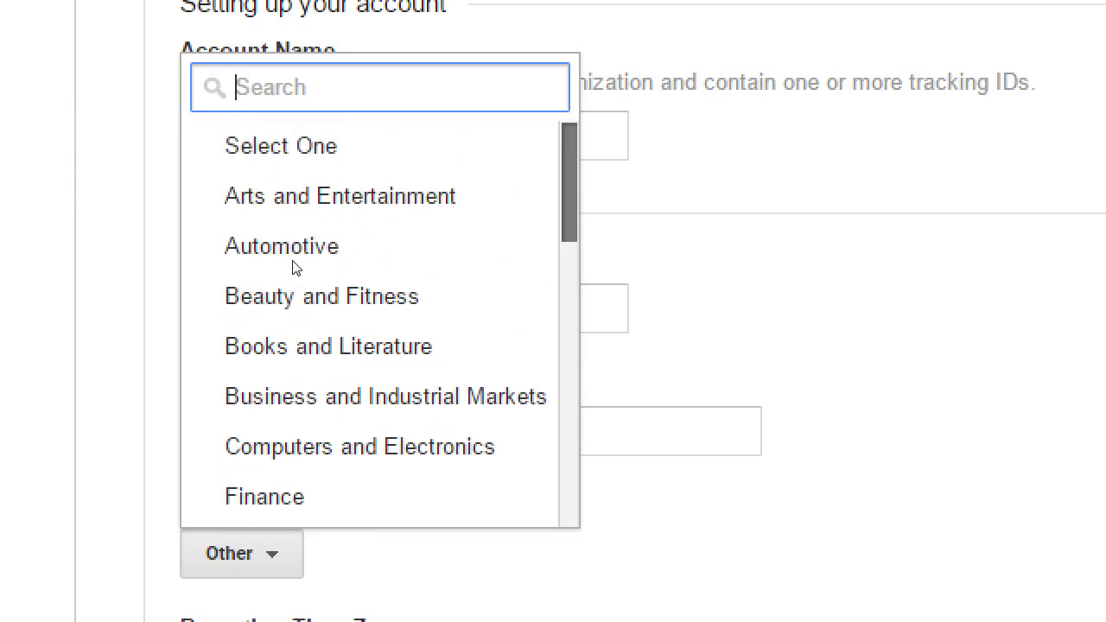
scroll(290, 294, down, 2)
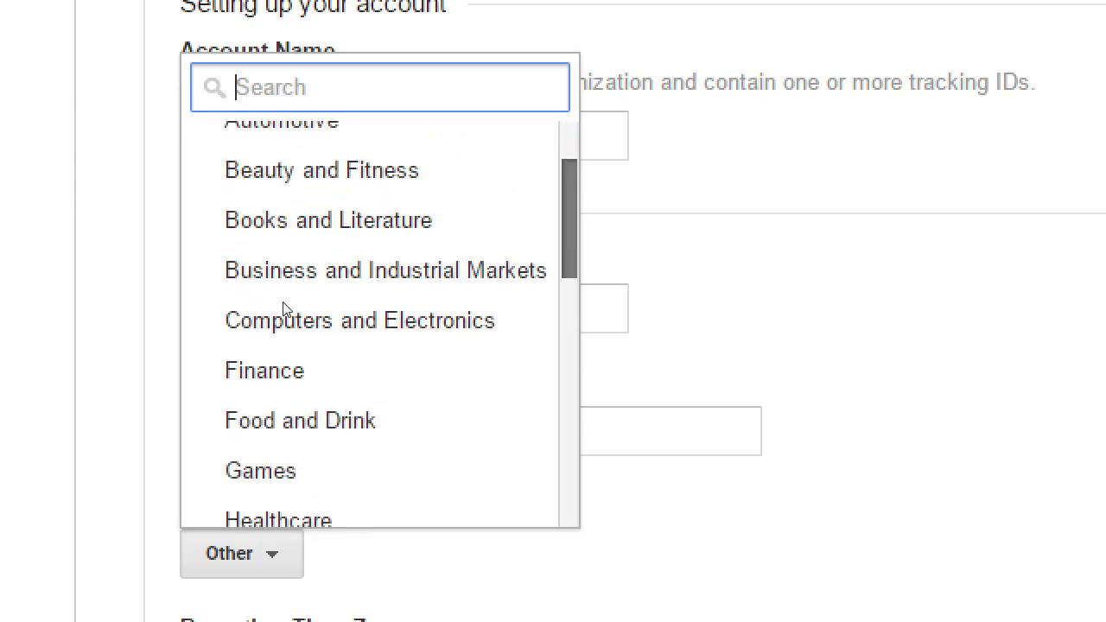
scroll(285, 318, down, 3)
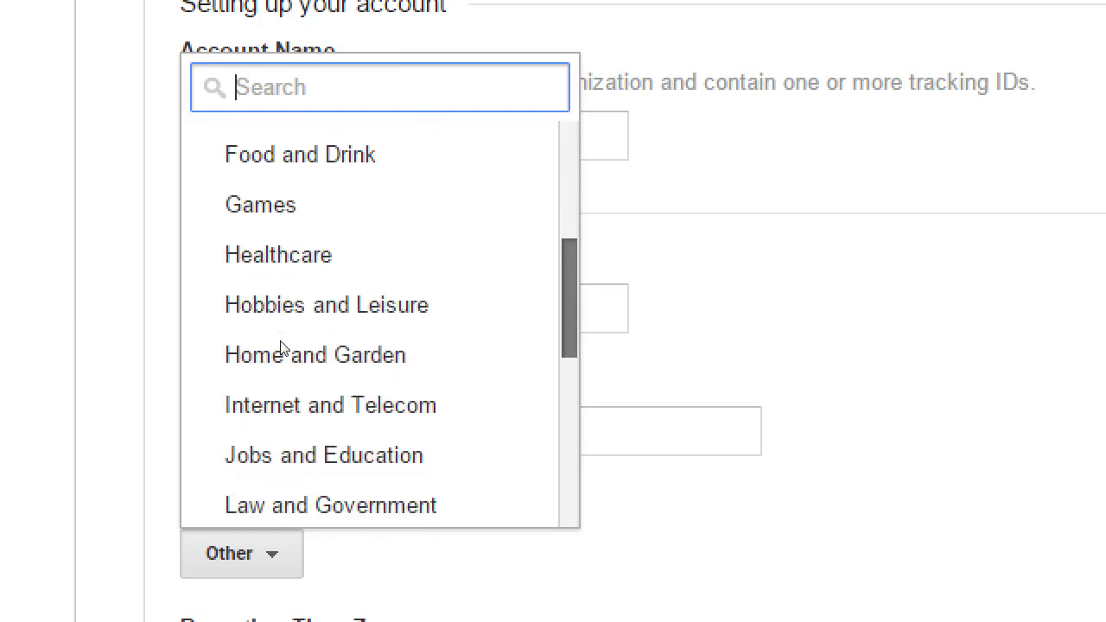
scroll(278, 370, down, 2)
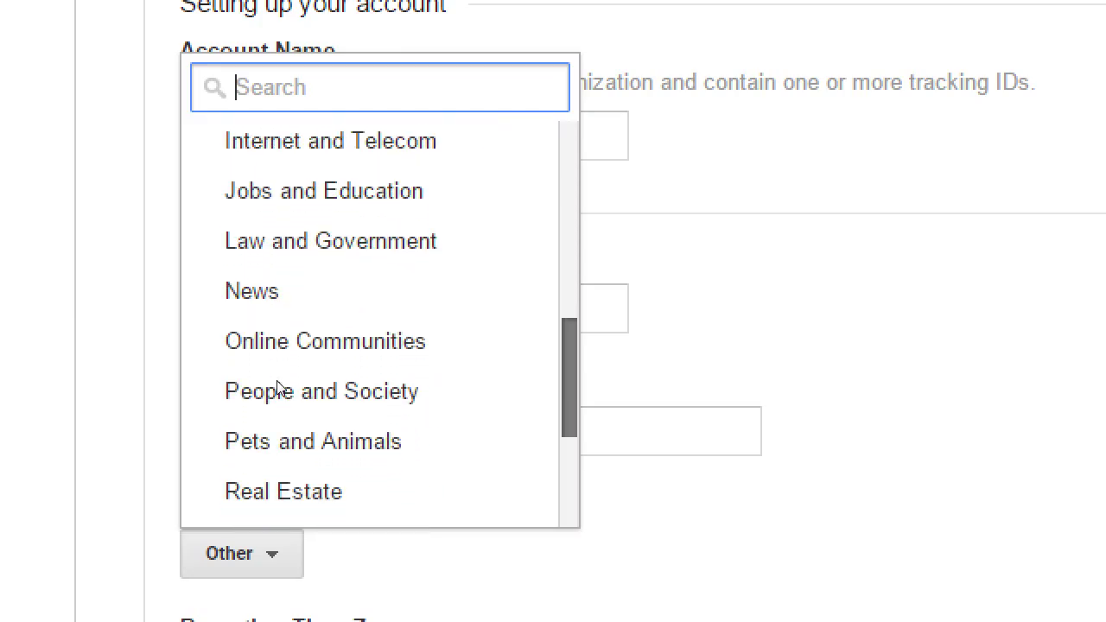
scroll(278, 391, down, 3)
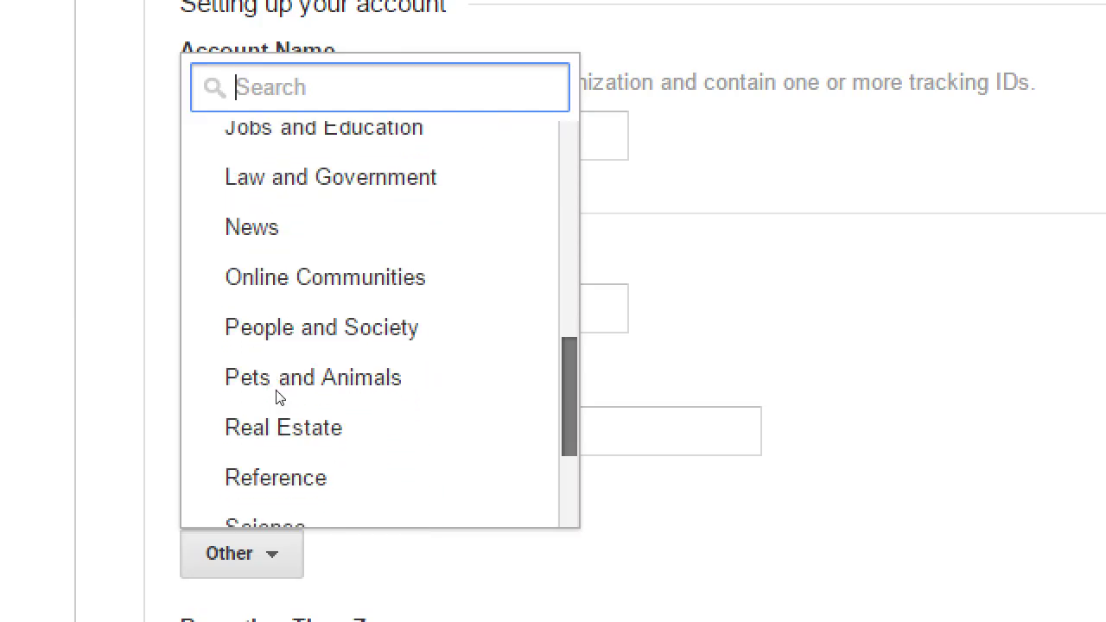
key(Up)
key(Return)
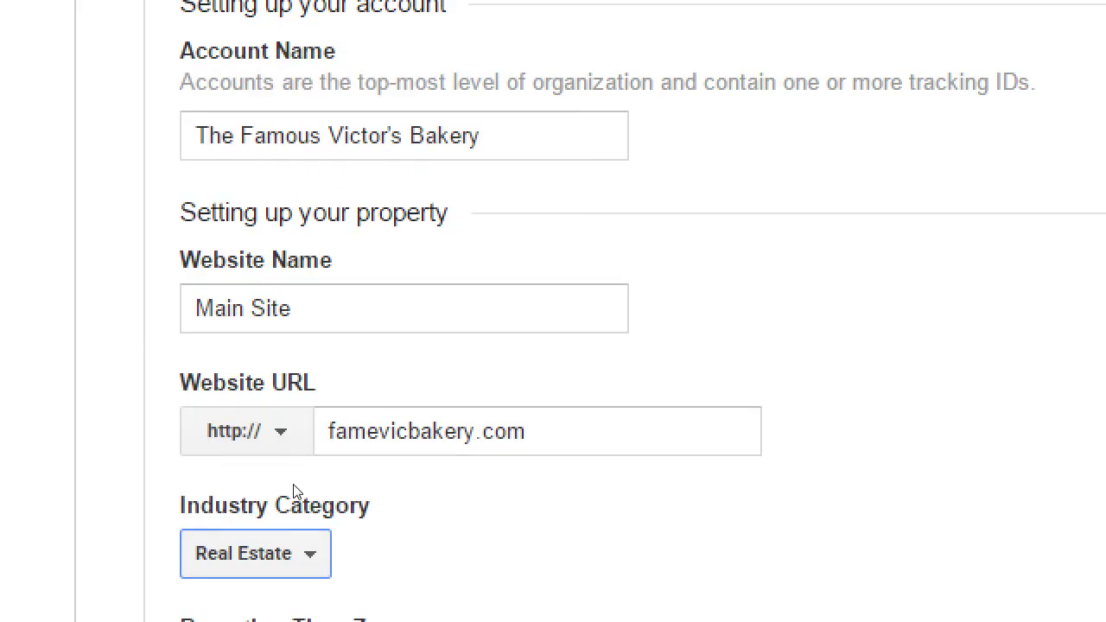
- Change the property's industry category back to Other
scroll(294, 491, down, 4)
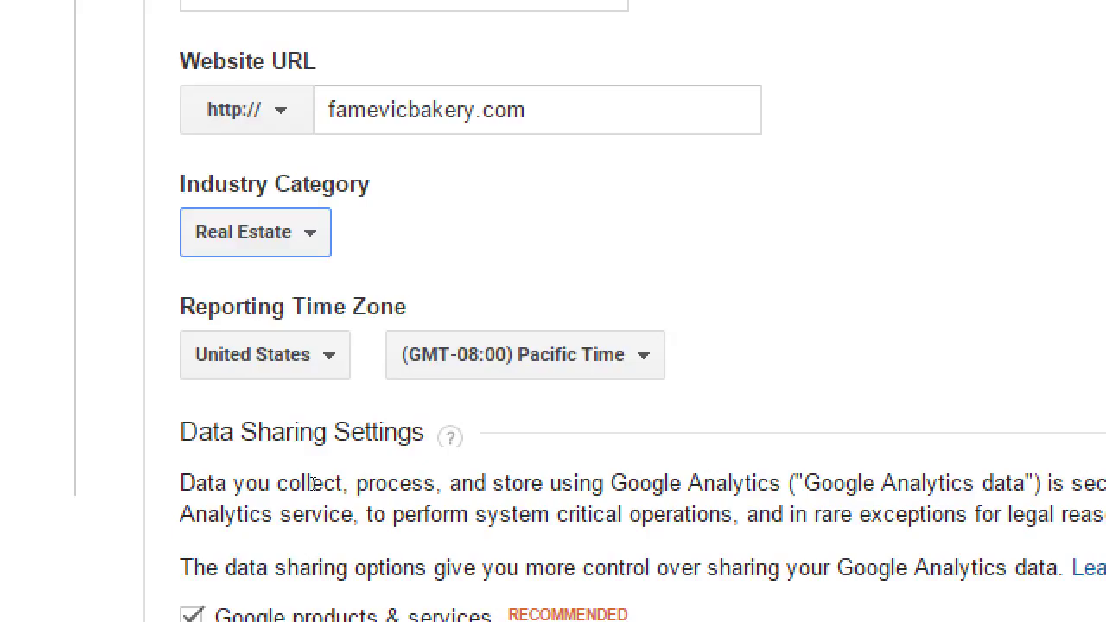
key(Return)
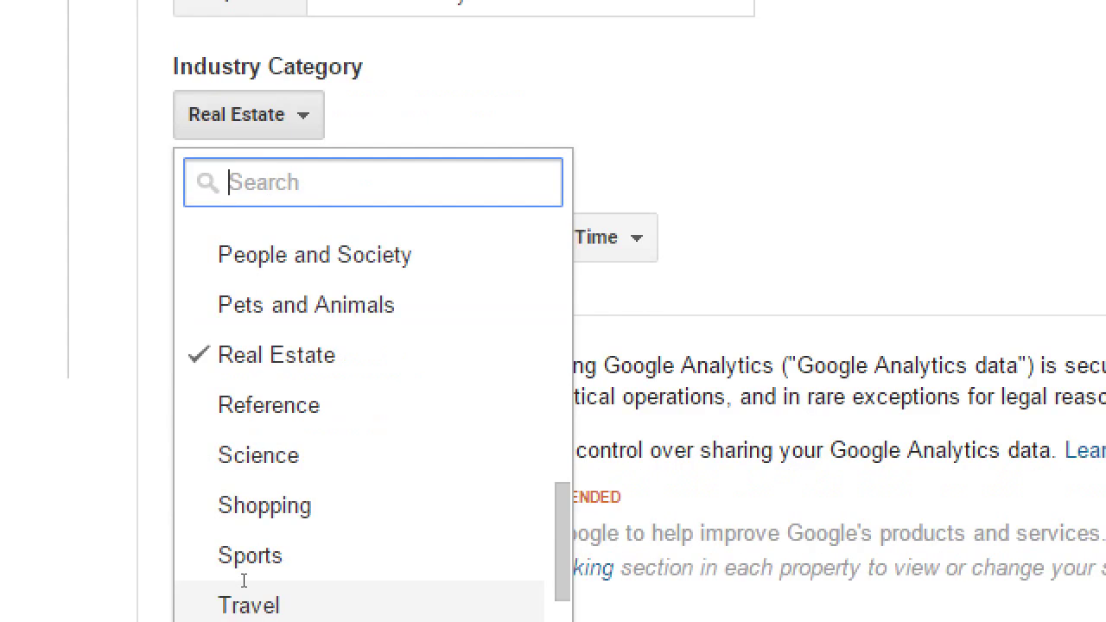
key(Down)
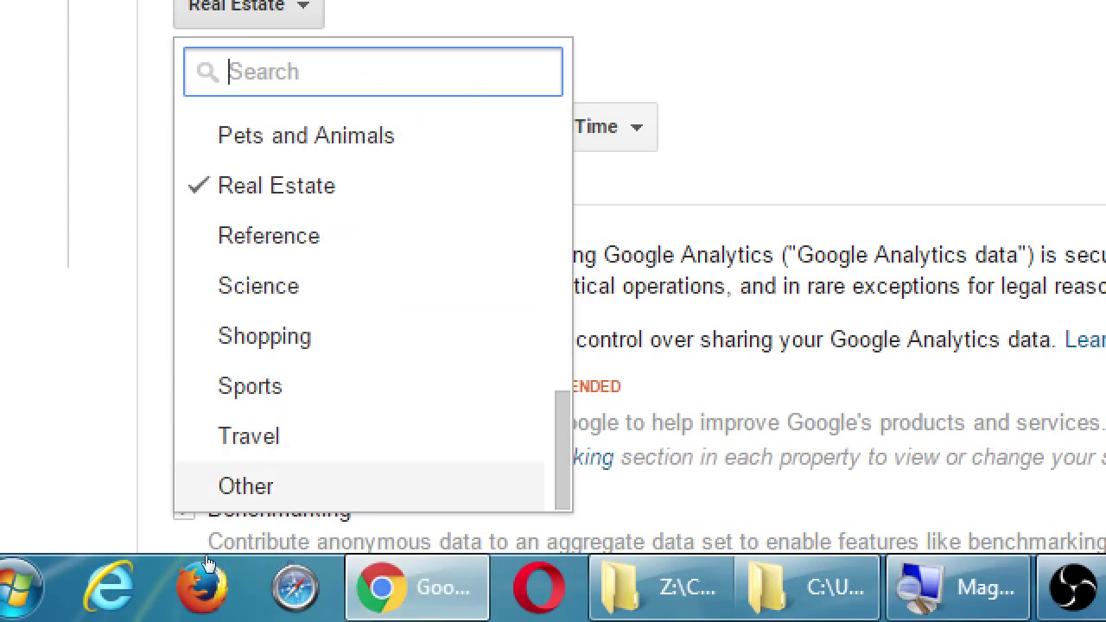
key(Return)
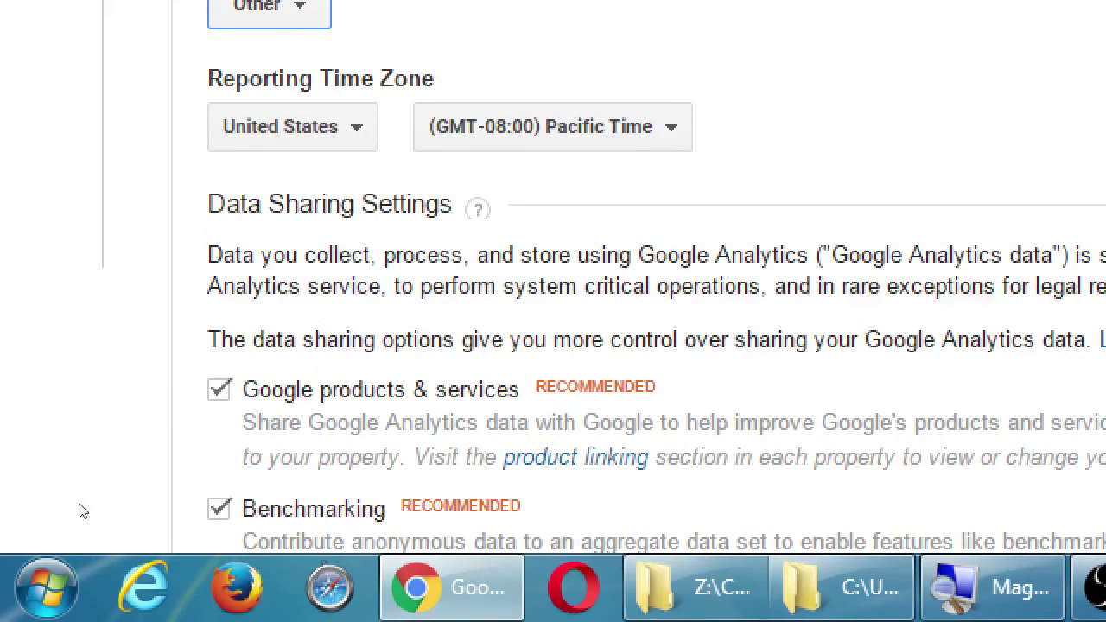
- Turn off all four data sharing options: Google products & services, Benchmarking, Technical support and Account specialists
scroll(76, 511, down, 3)
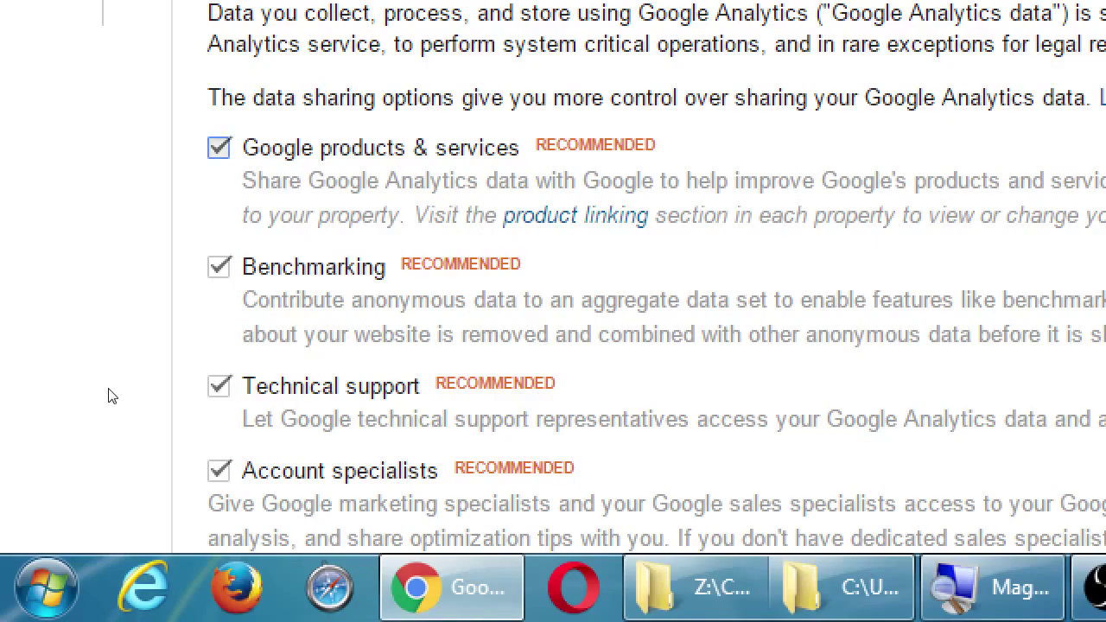
key(space)
key(Tab)
key(space)
key(Tab)
key(space)
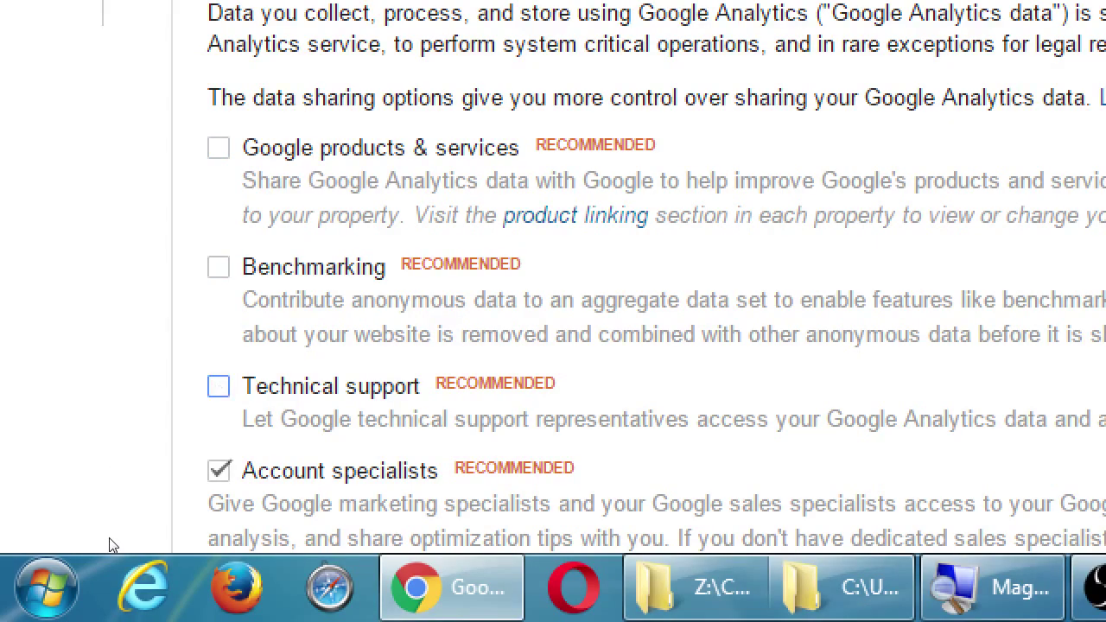
key(Tab)
key(space)
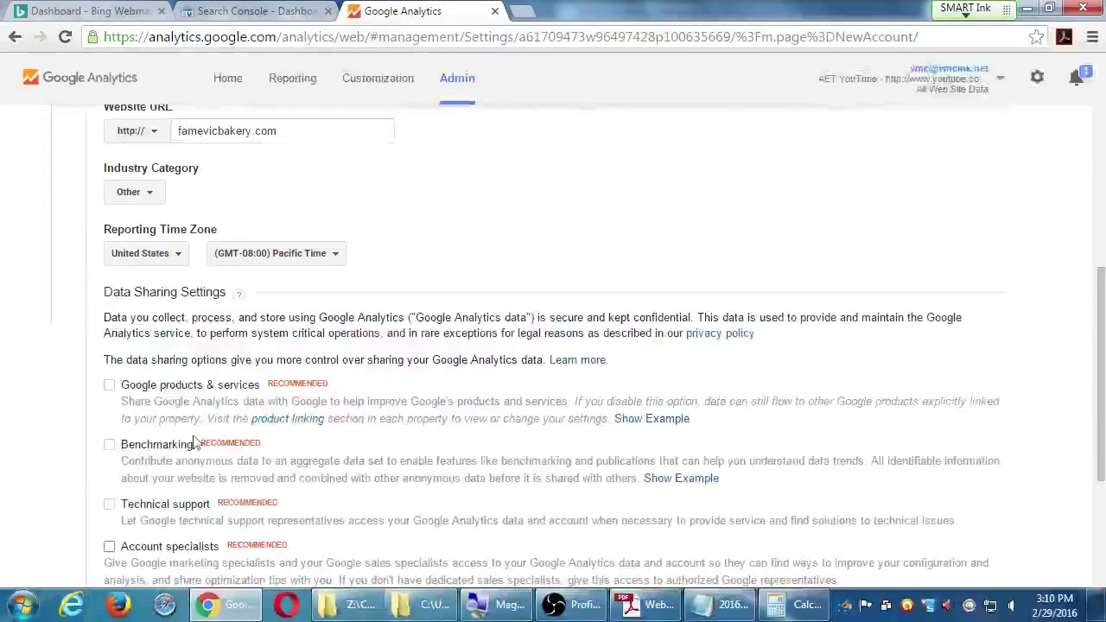
- Request the tracking ID, accepting the United States Terms of Service Agreement, and view the new property's website tracking code
scroll(457, 227, down, 3)
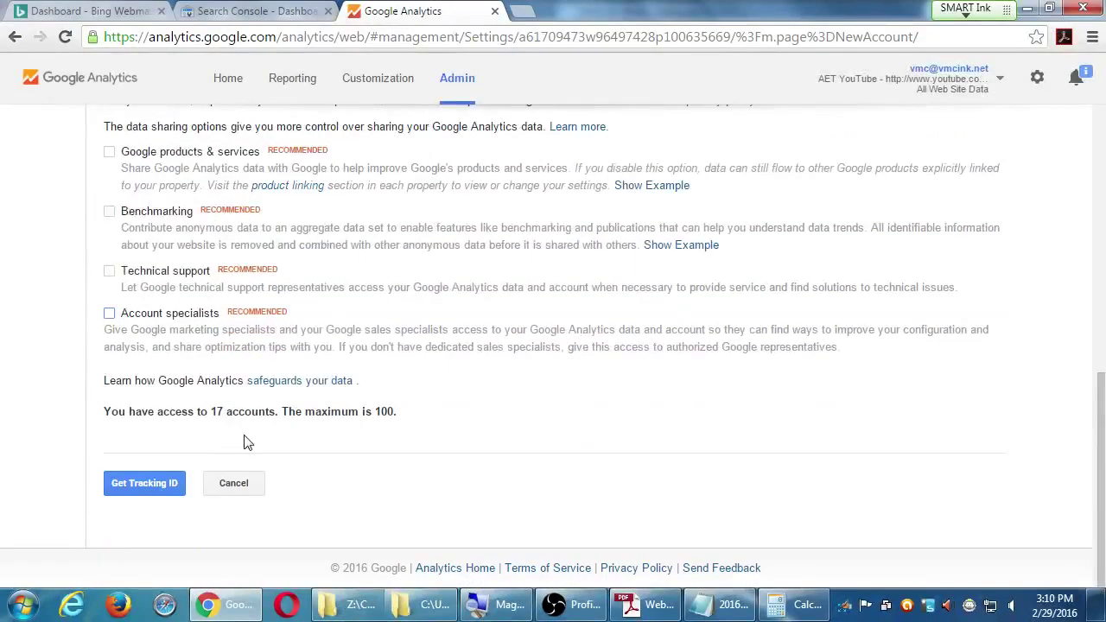
drag(208, 411, 400, 409)
click(317, 425)
click(144, 484)
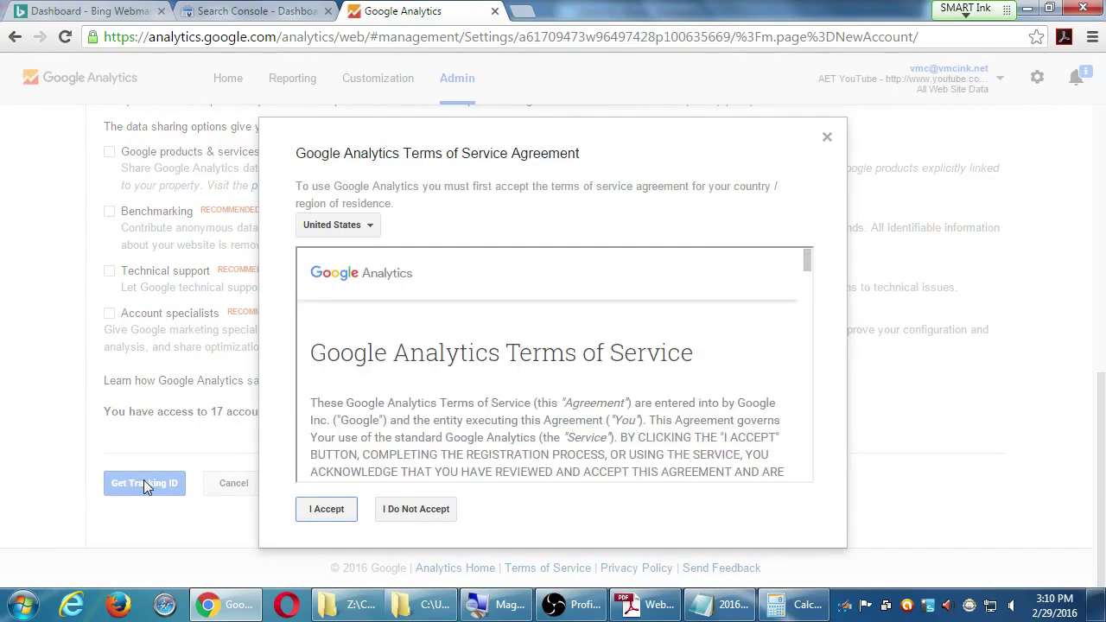
drag(809, 259, 789, 229)
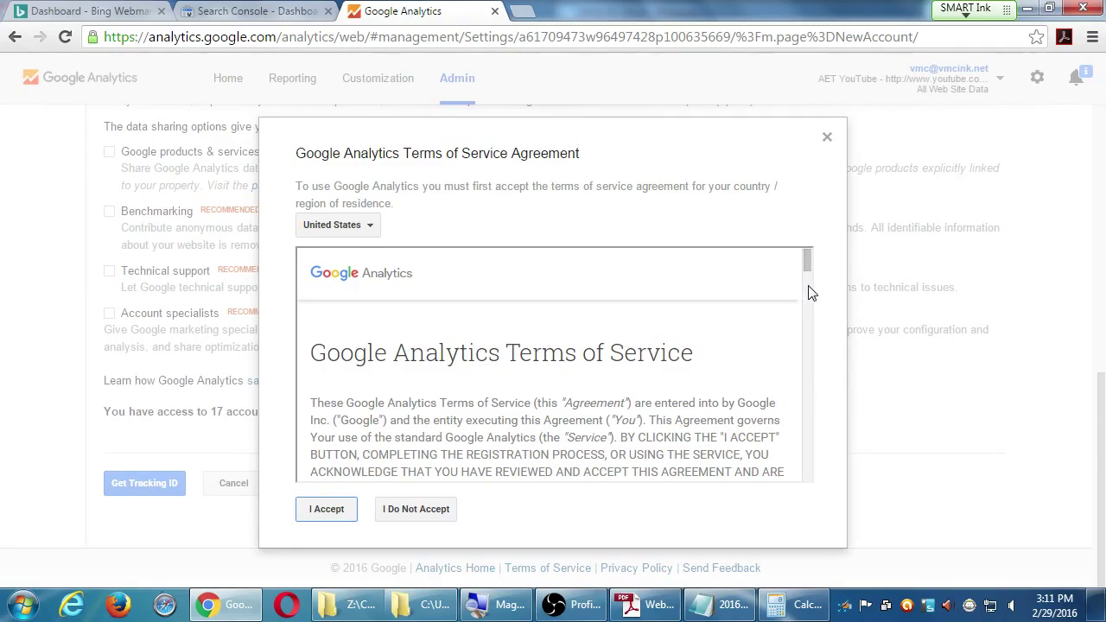
click(326, 511)
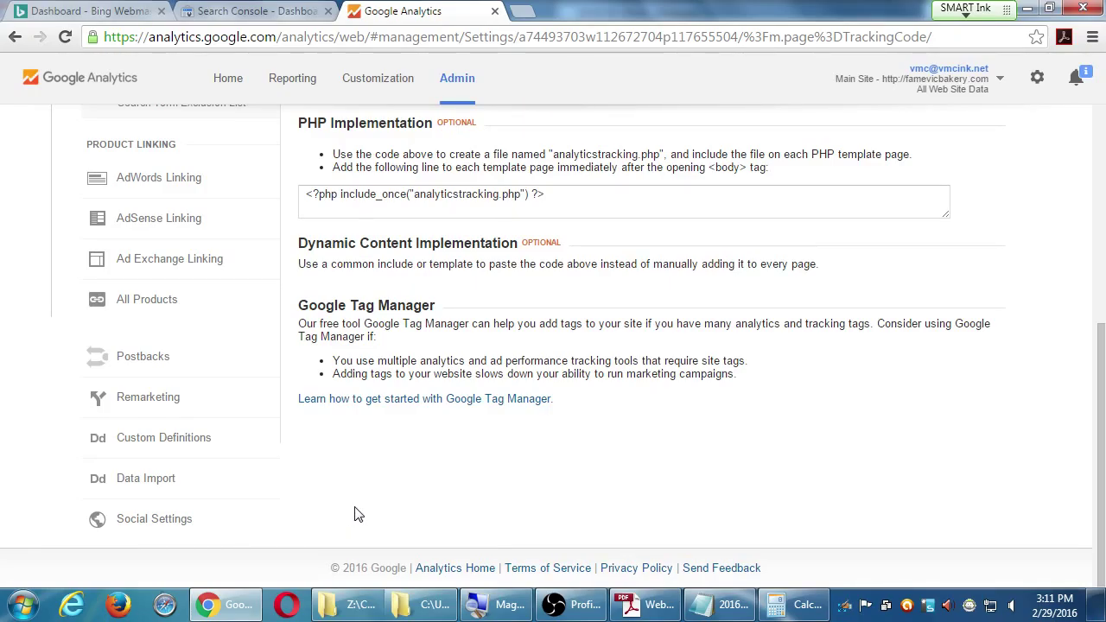
scroll(357, 513, up, 4)
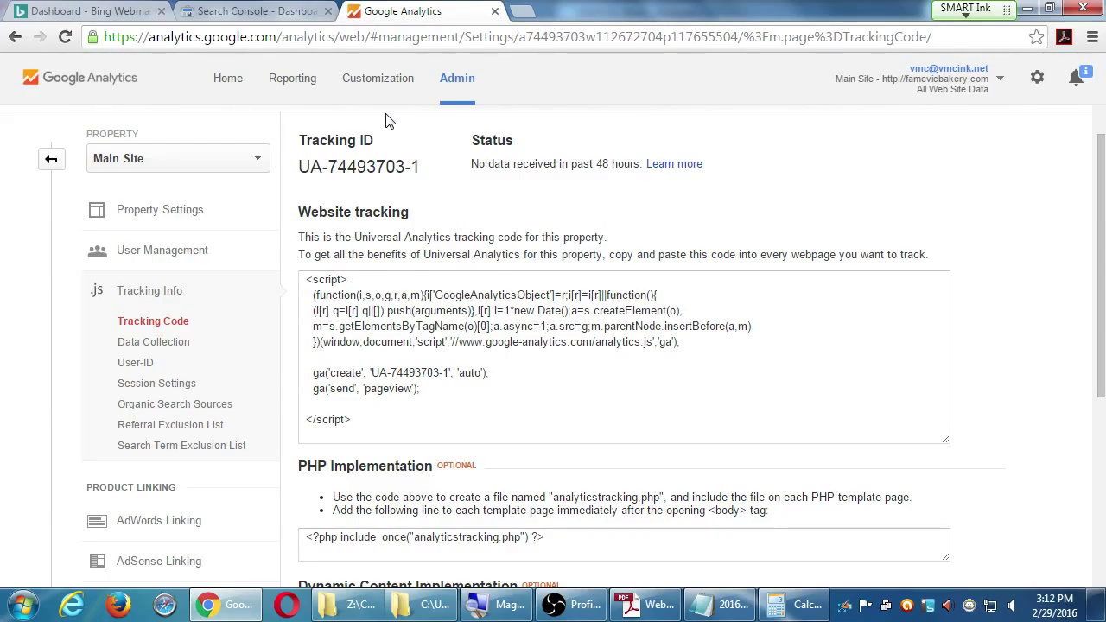
- Return to the account overview, look through the account list and collapse the vmcink.net account
click(226, 79)
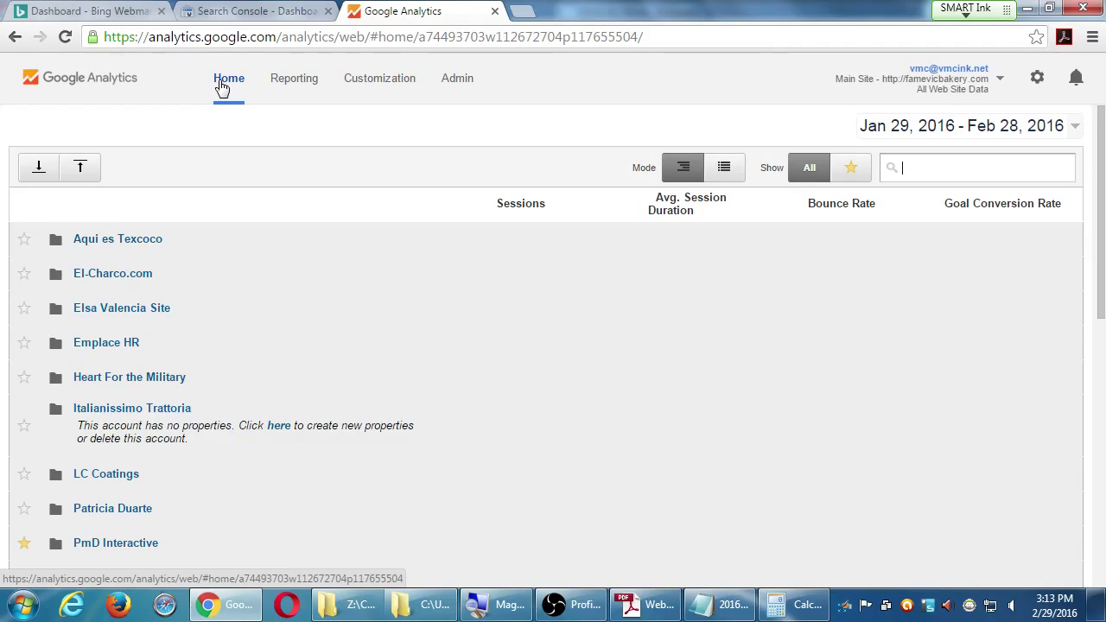
scroll(346, 138, down, 10)
scroll(357, 217, up, 10)
scroll(358, 385, down, 10)
scroll(260, 380, down, 1)
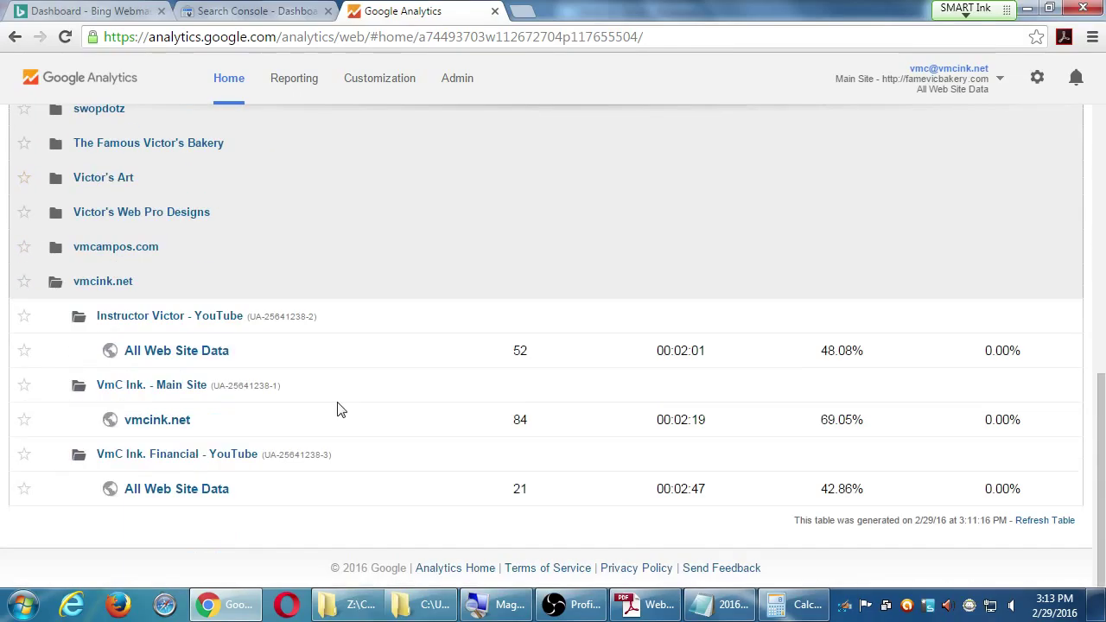
click(128, 291)
scroll(173, 363, up, 5)
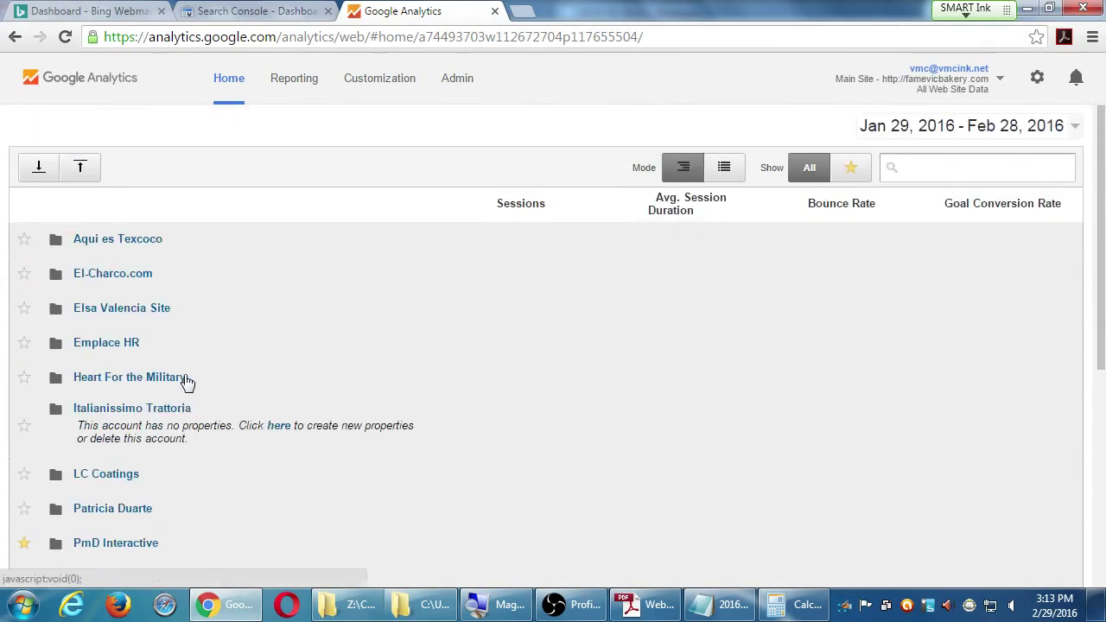
scroll(185, 383, down, 1)
- View the Audience Overview report for the Main Site property and open its Custom Reports page
click(296, 86)
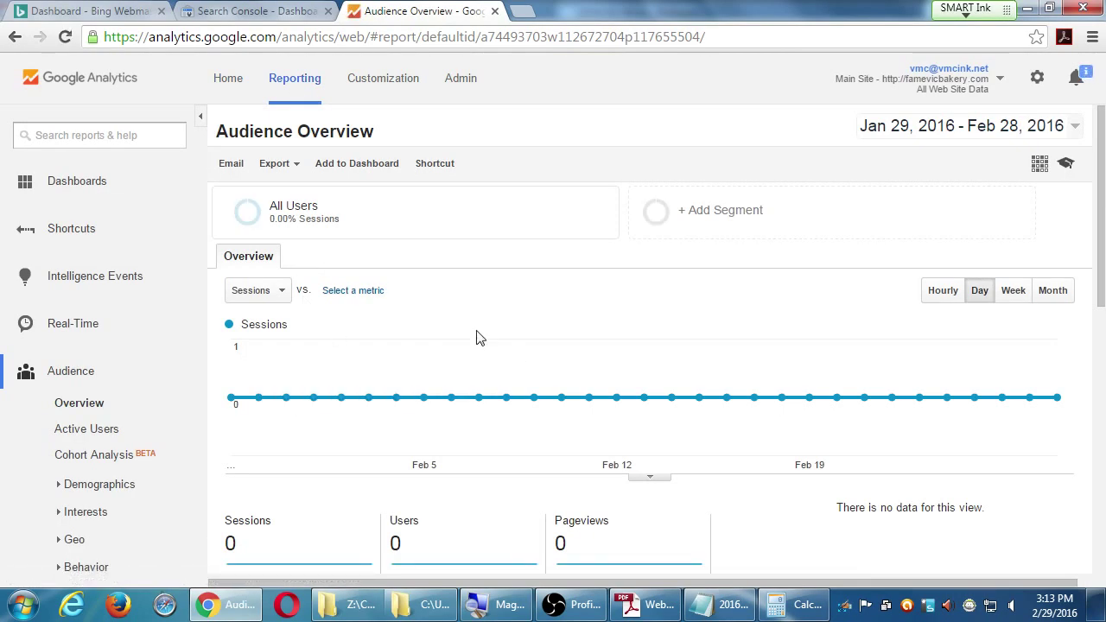
scroll(595, 322, down, 5)
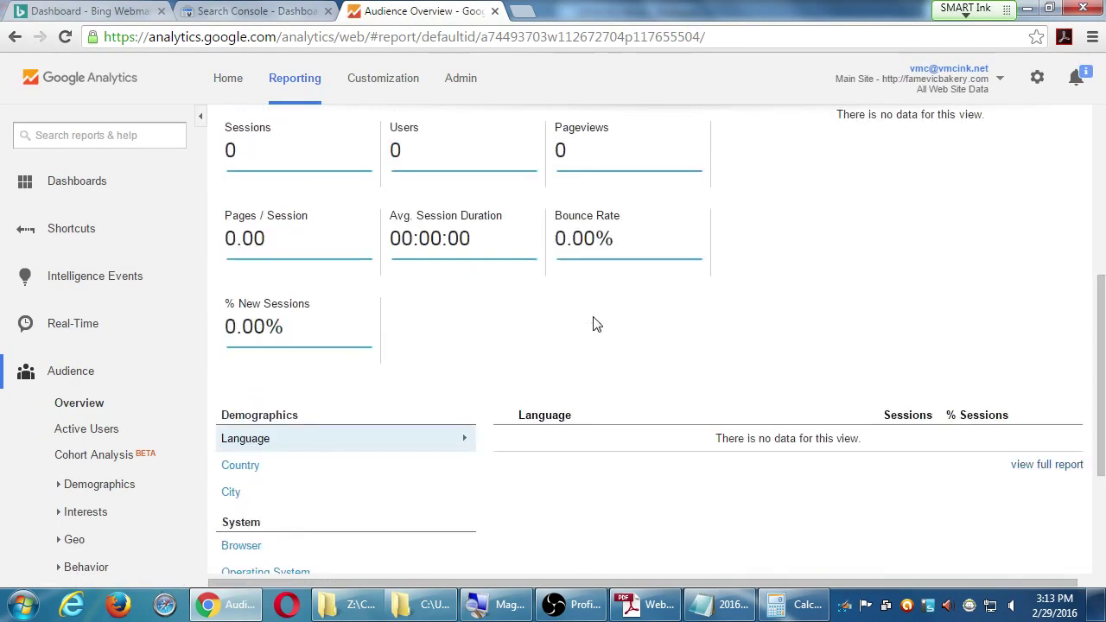
scroll(595, 322, up, 5)
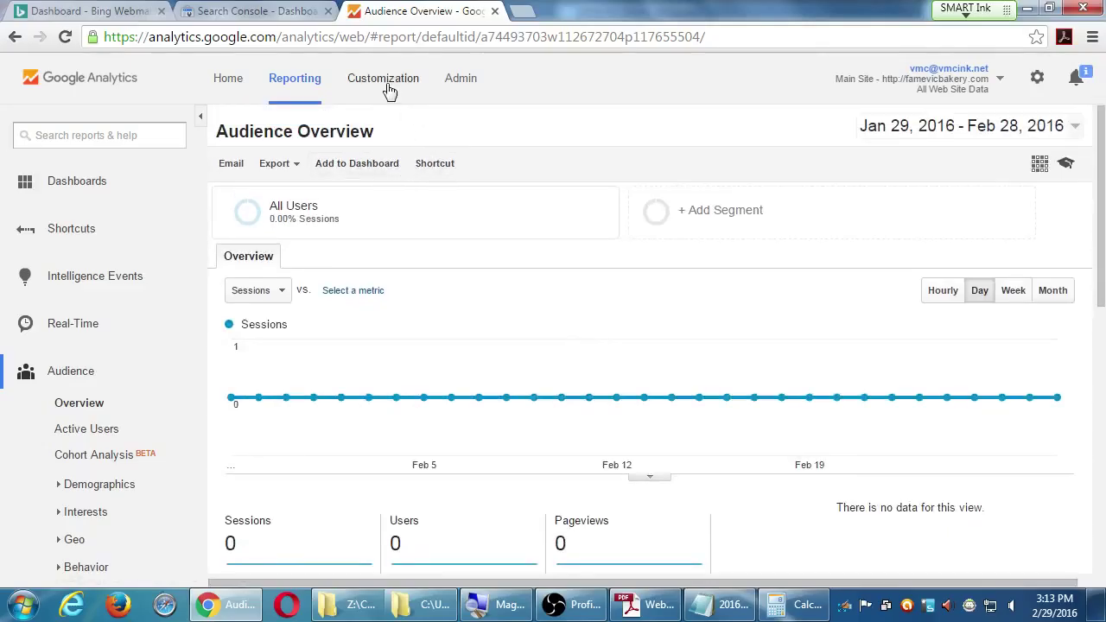
click(391, 87)
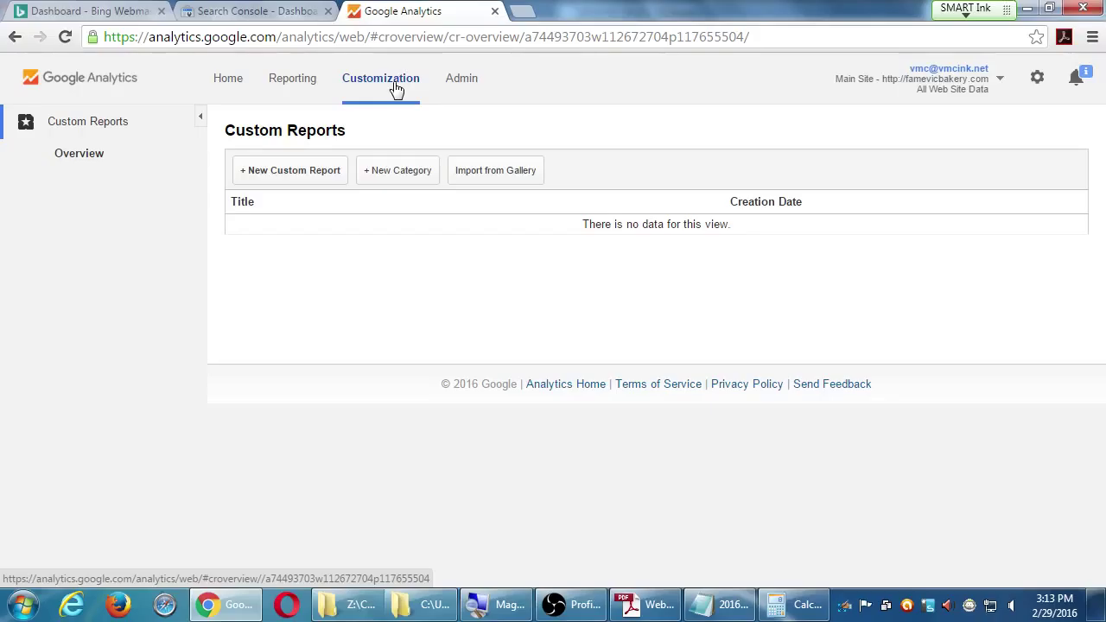
- Open the account settings for The Famous Victor's Bakery in the administration area and review the data sharing options
click(457, 79)
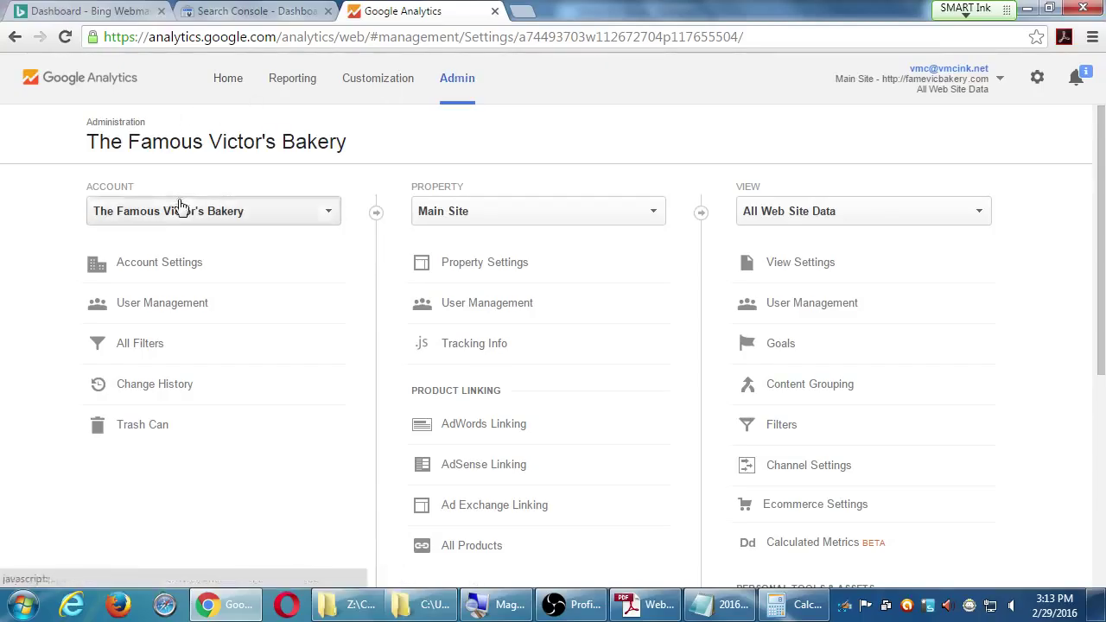
click(169, 268)
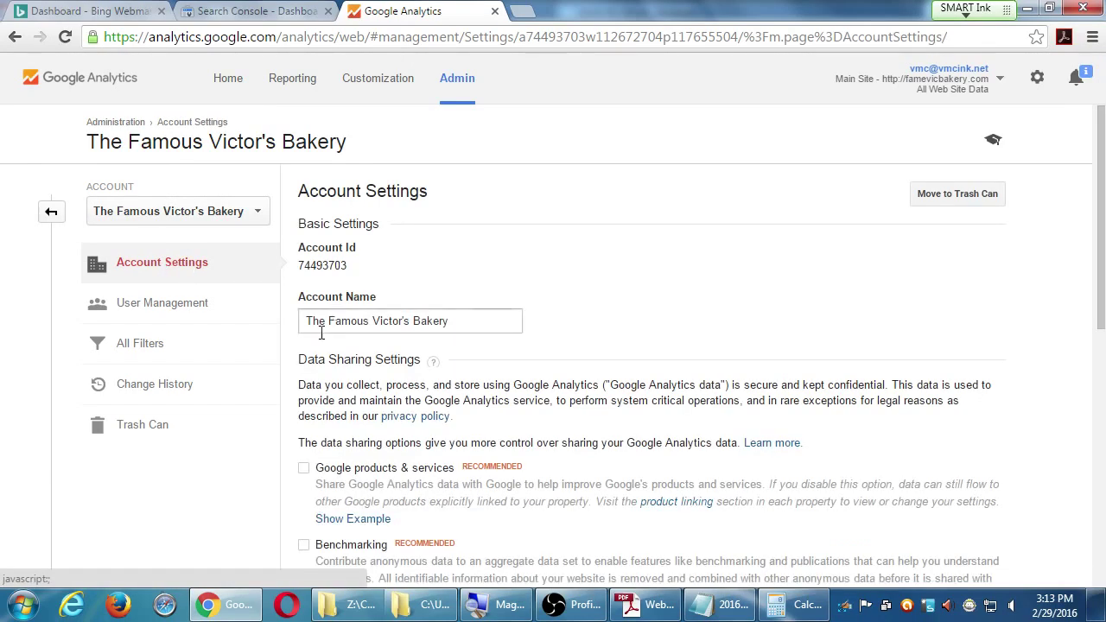
scroll(388, 434, down, 3)
scroll(383, 358, down, 2)
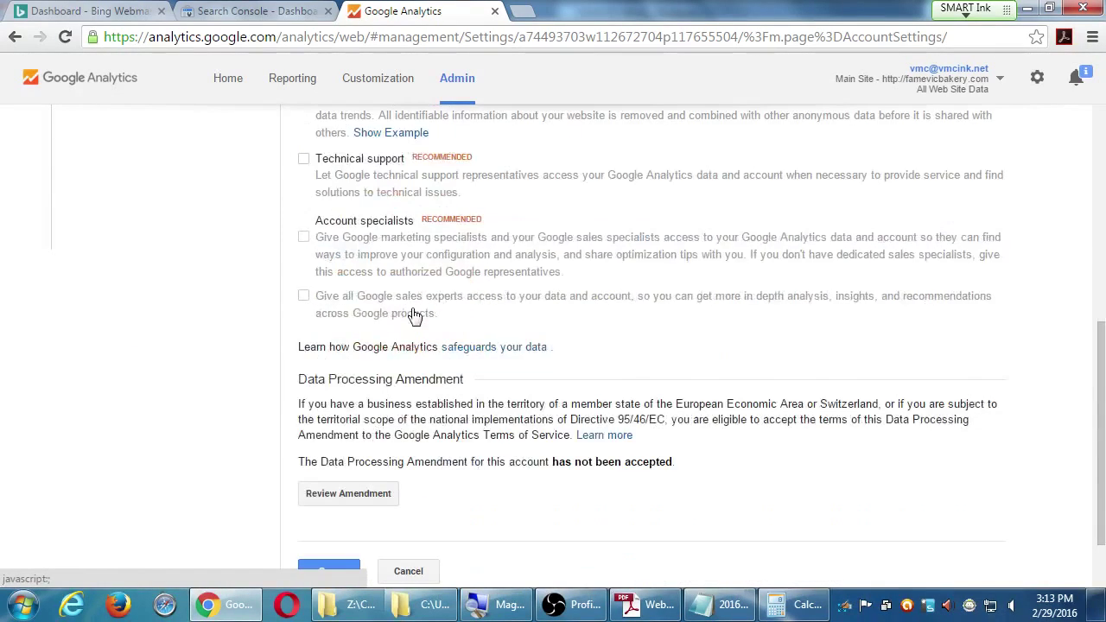
scroll(407, 395, down, 1)
scroll(466, 492, up, 10)
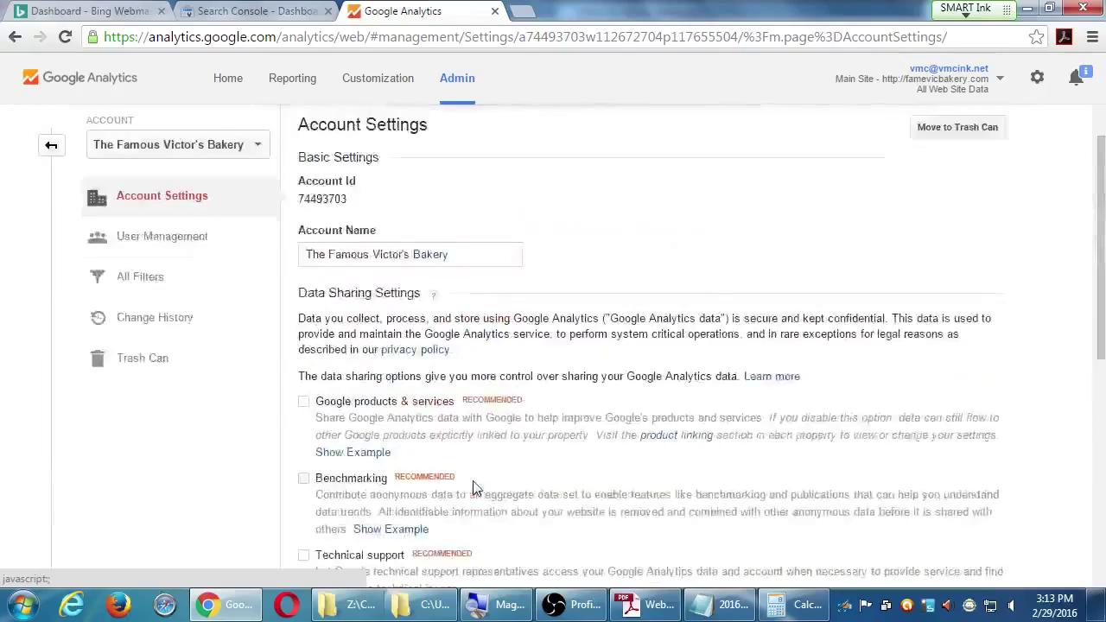
scroll(484, 370, down, 5)
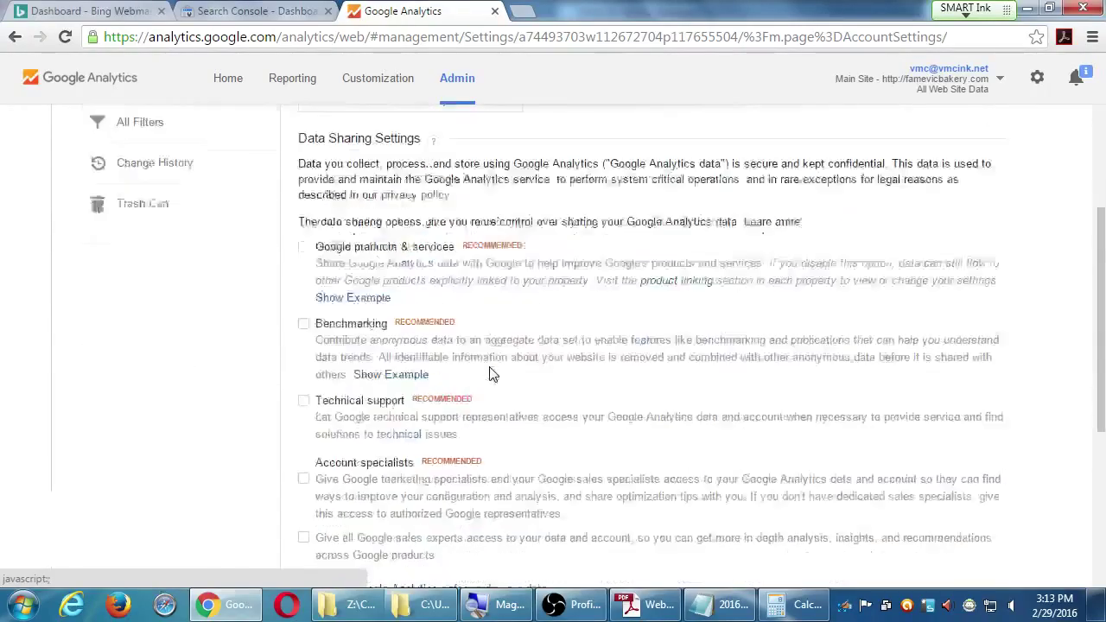
- View the bakery account's All Filters, Change History and Trash Can pages, and return to the administration overview
scroll(489, 374, up, 5)
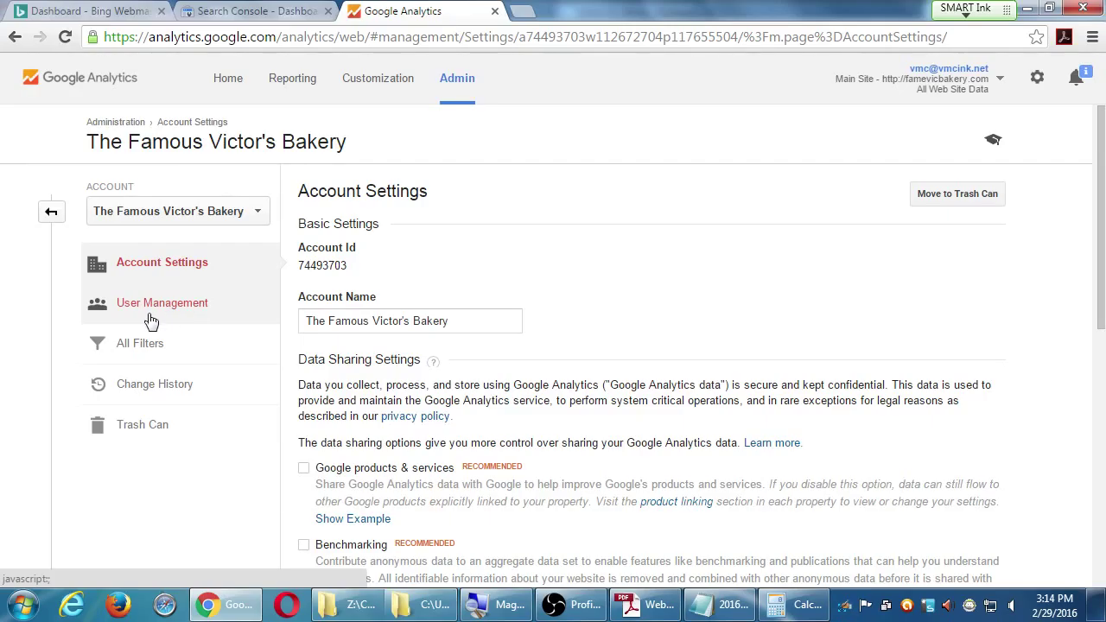
click(145, 348)
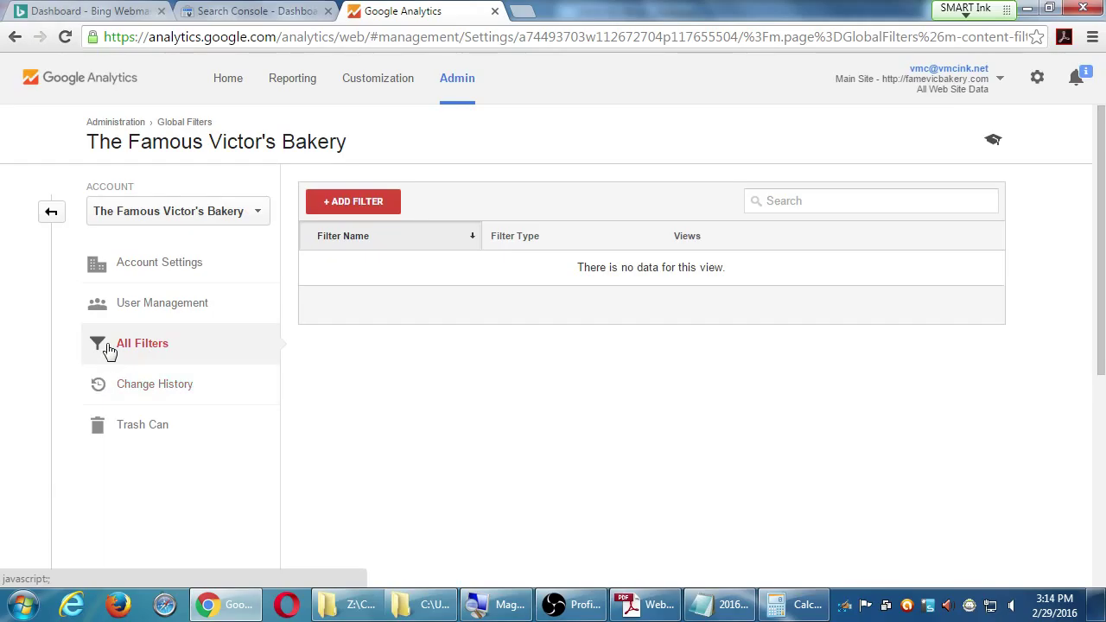
click(156, 385)
click(157, 426)
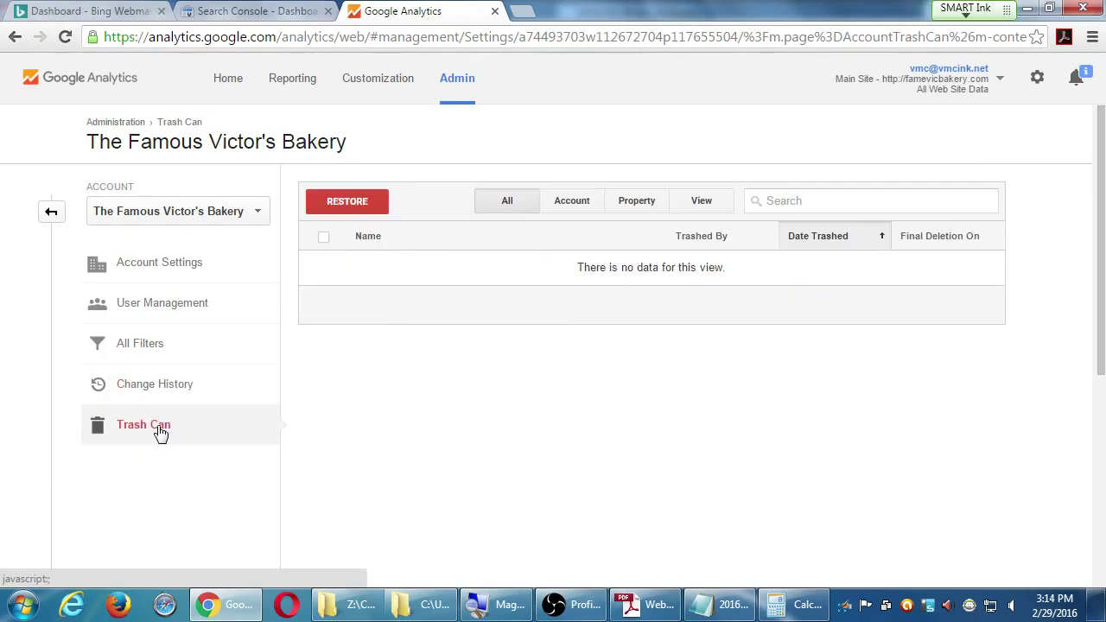
click(50, 216)
click(184, 272)
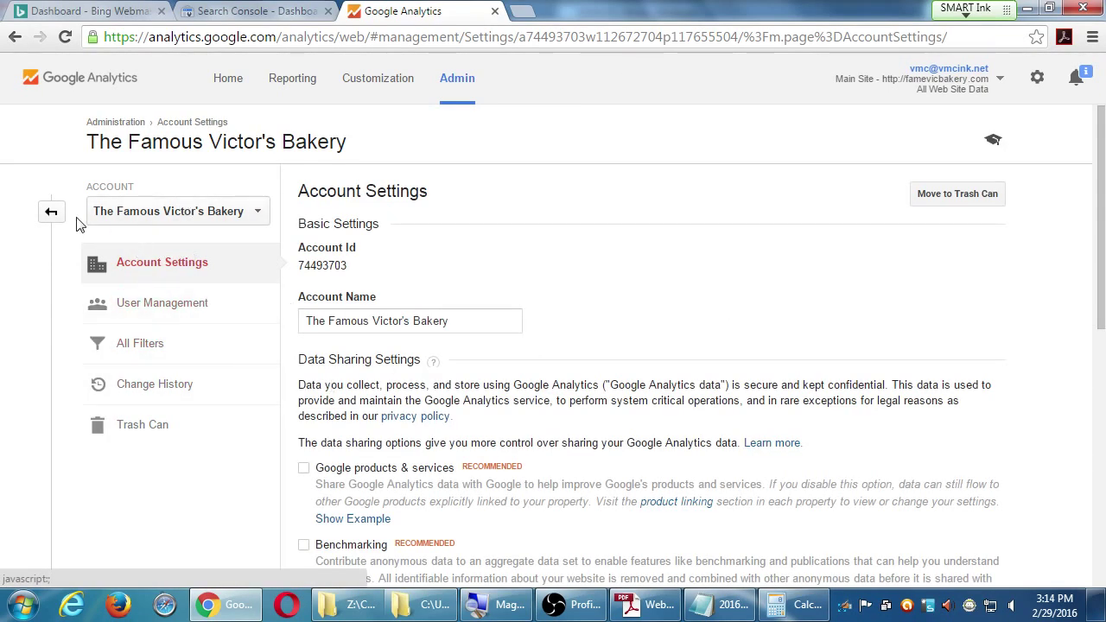
click(47, 216)
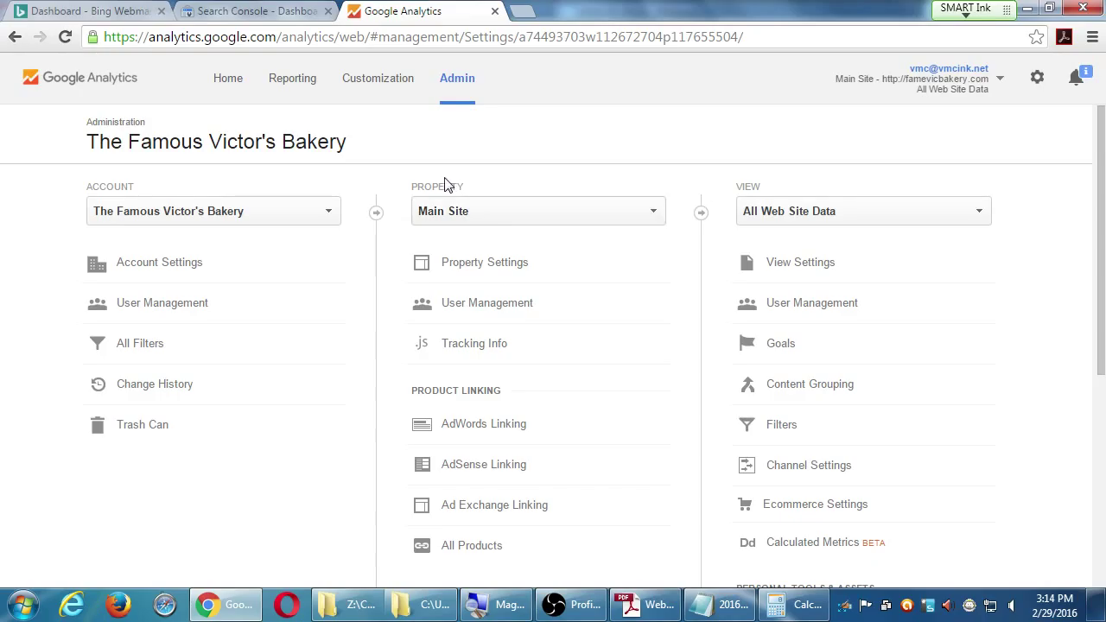
- View the tracking code in the Main Site property's tracking info, and return to the administration overview
scroll(471, 501, down, 4)
scroll(471, 518, up, 4)
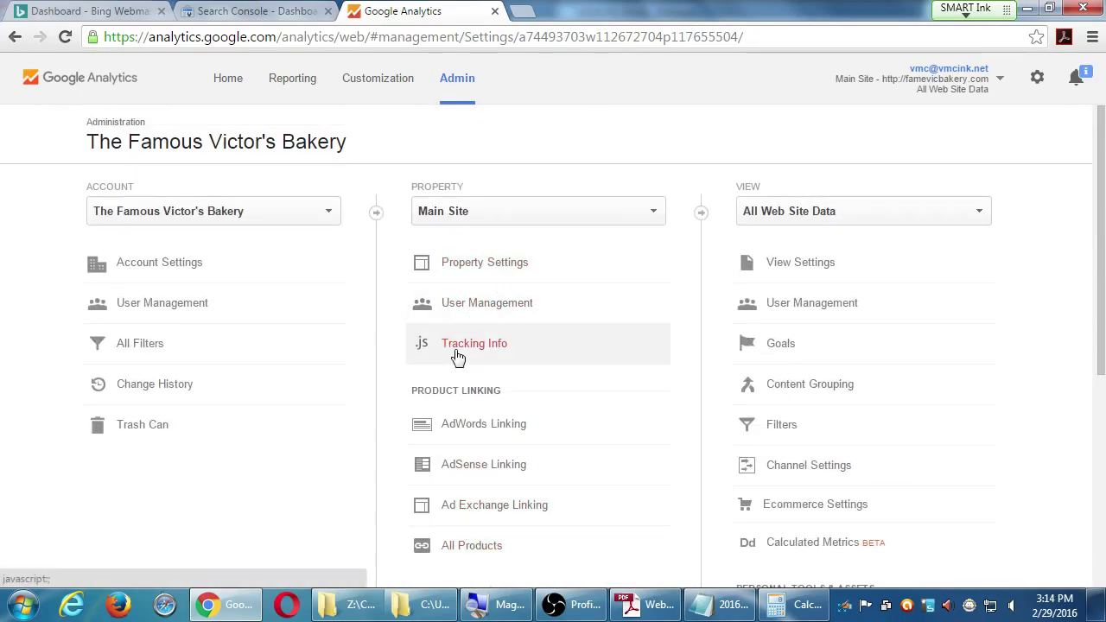
click(457, 356)
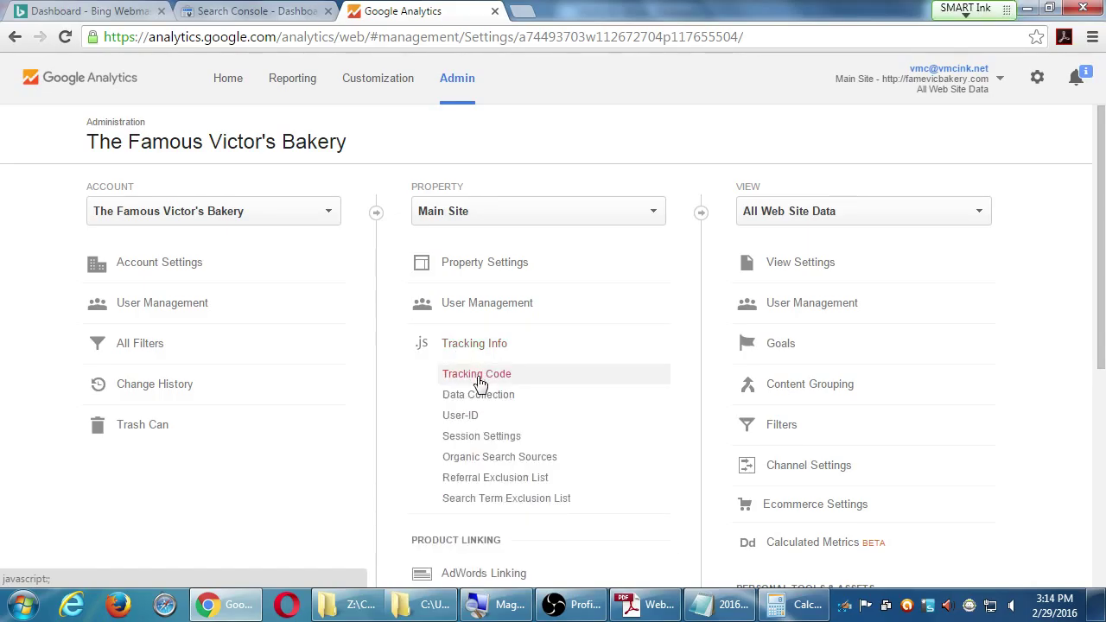
click(478, 380)
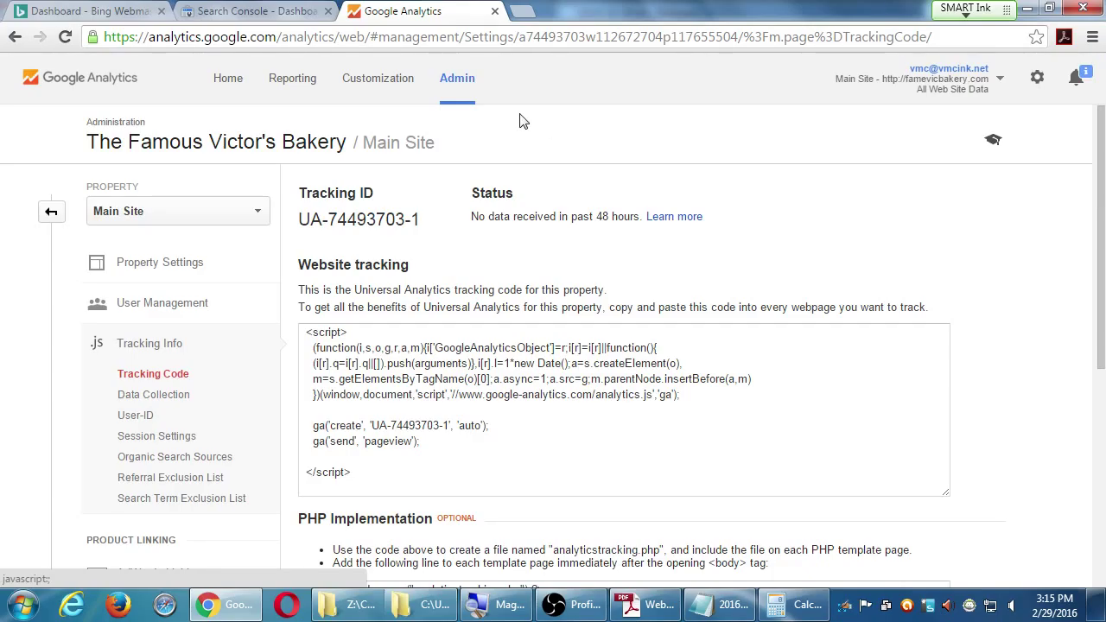
click(52, 214)
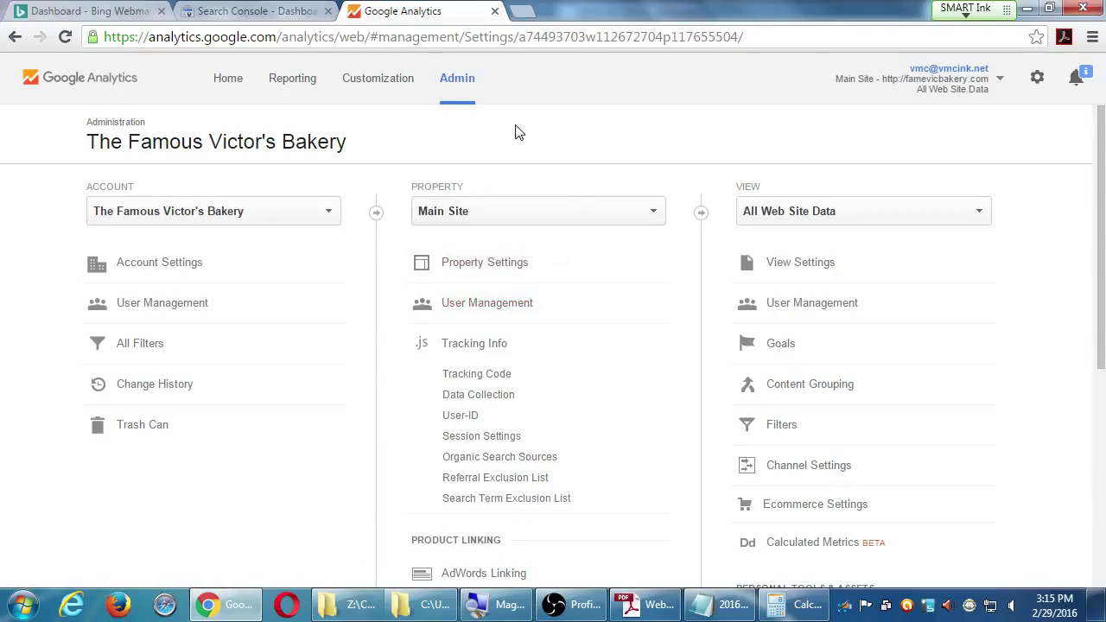
click(455, 91)
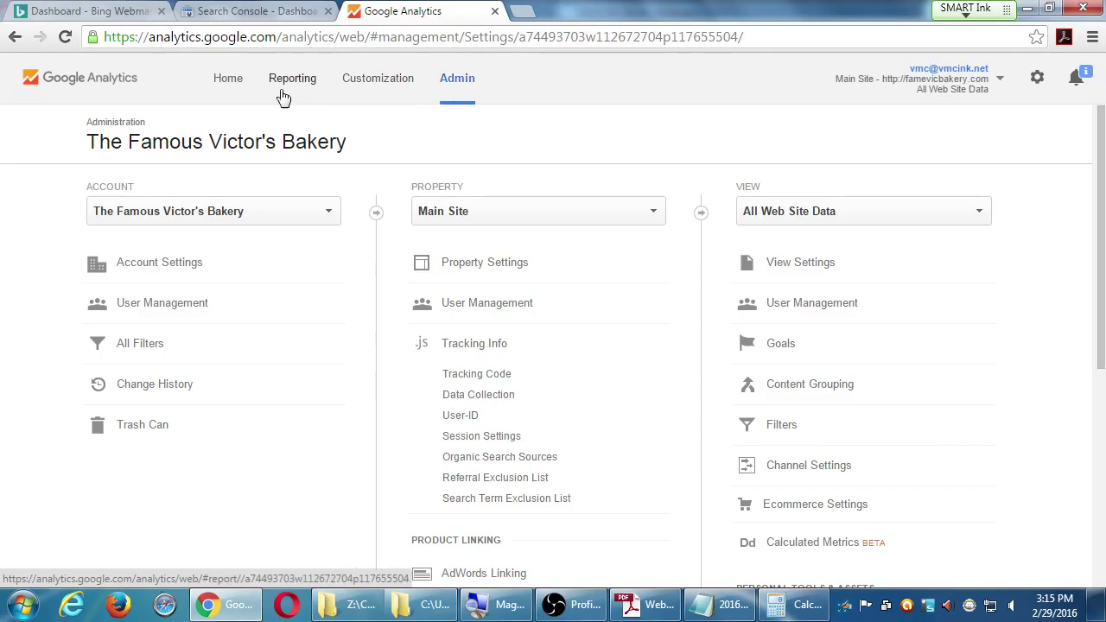
- From the home account list, expand the vmcink.net account and open the vmcink.net view under VmC Ink. - Main Site
click(222, 102)
scroll(208, 421, down, 4)
scroll(227, 422, down, 1)
click(104, 491)
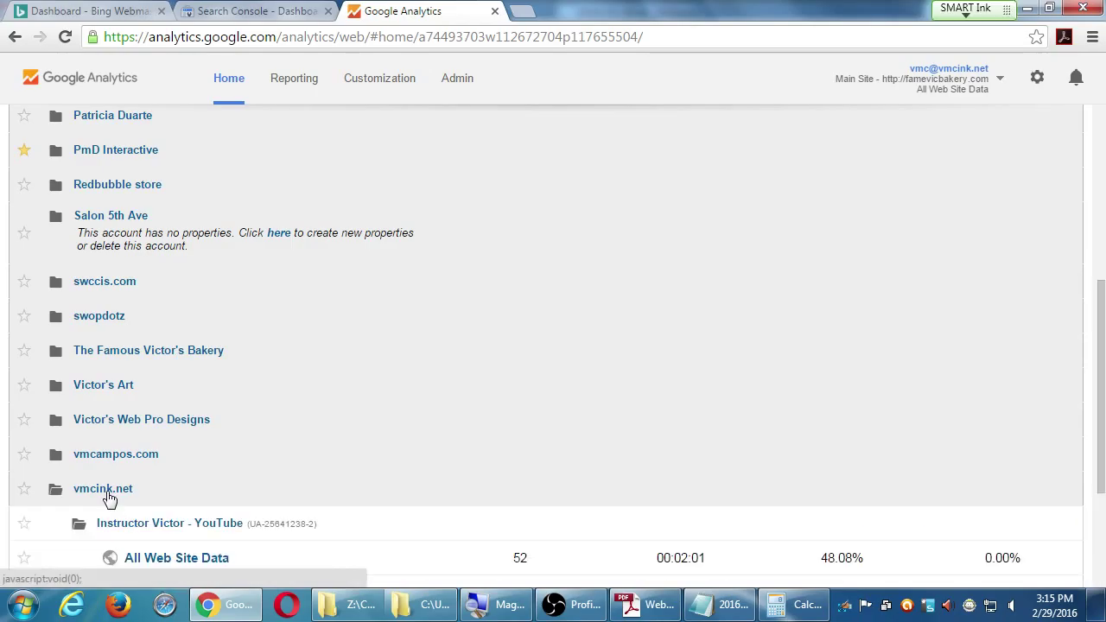
scroll(121, 498, down, 2)
scroll(124, 499, down, 1)
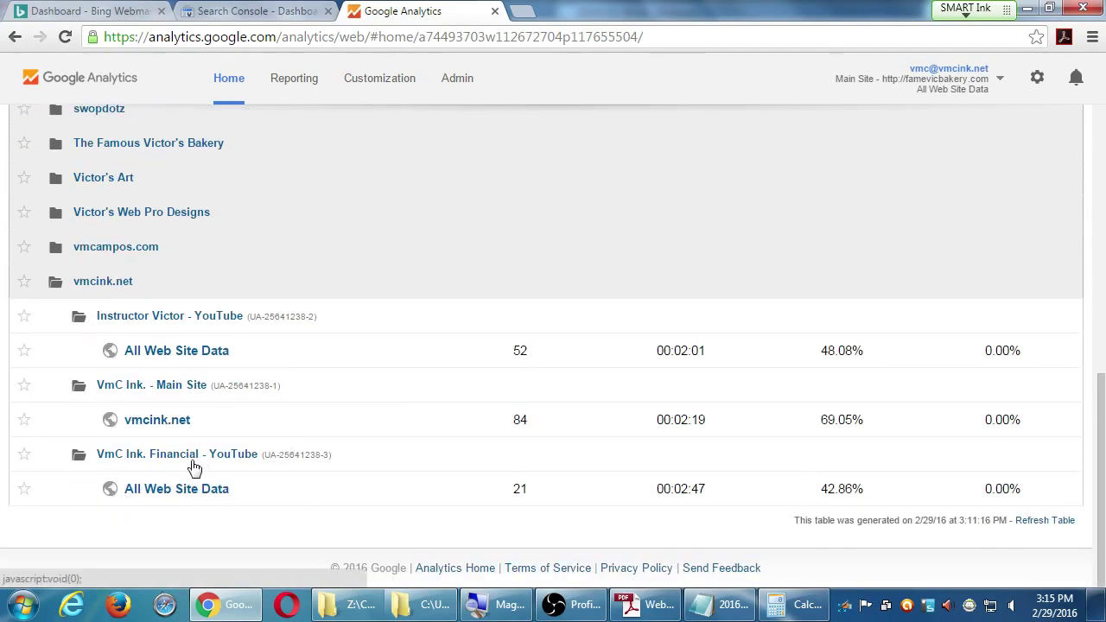
click(164, 423)
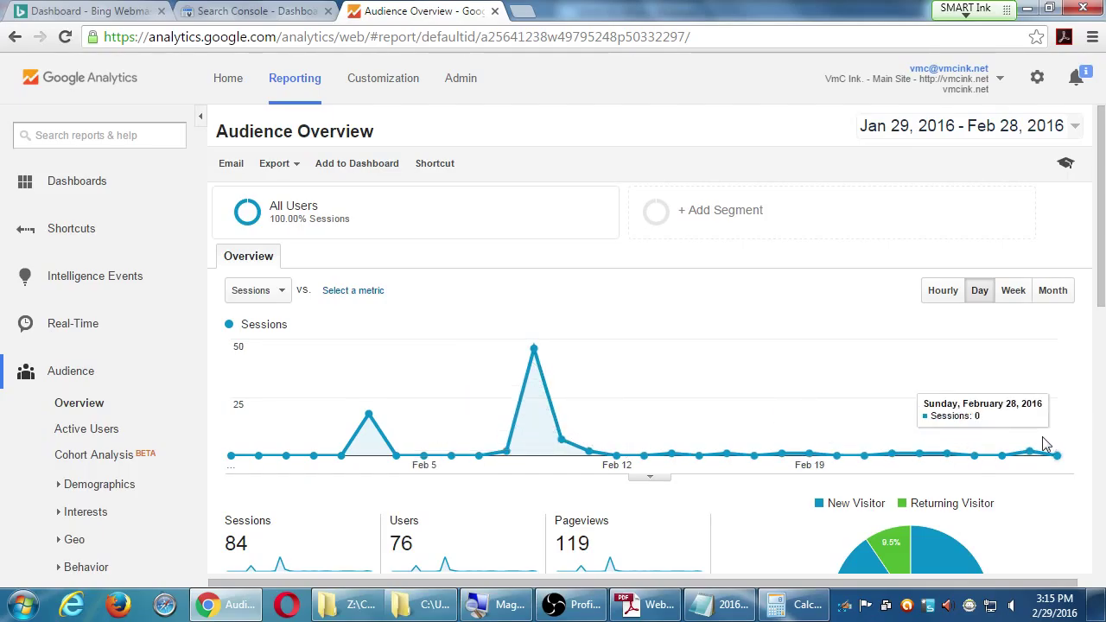
- Examine the Audience Overview's new versus returning visitor chart and its summary metrics, from sessions and users to % new sessions
scroll(951, 457, down, 5)
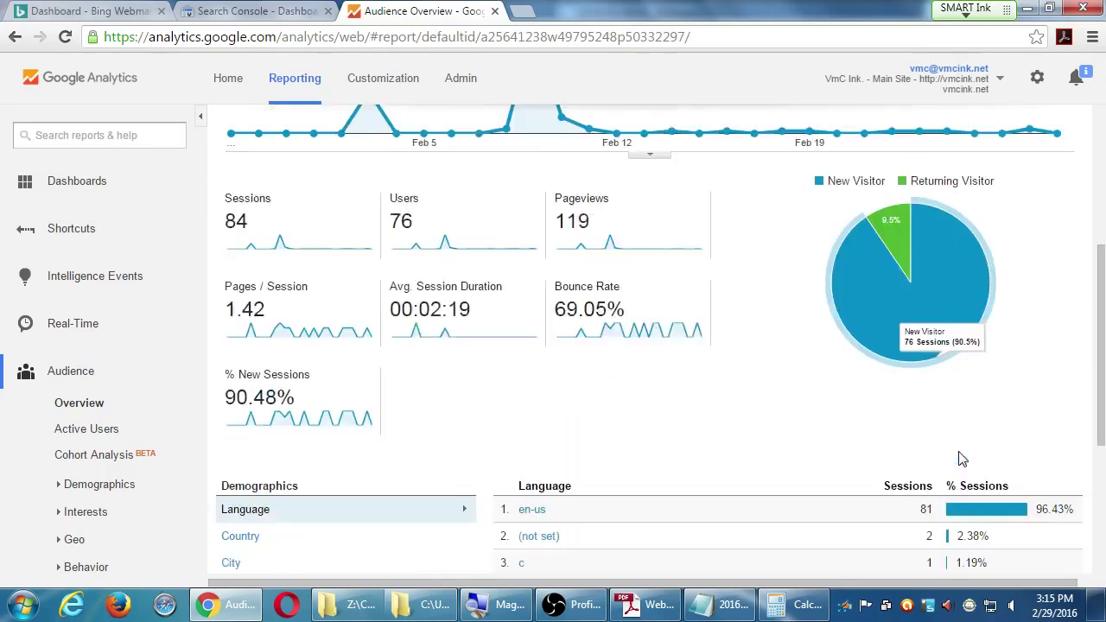
scroll(993, 377, up, 2)
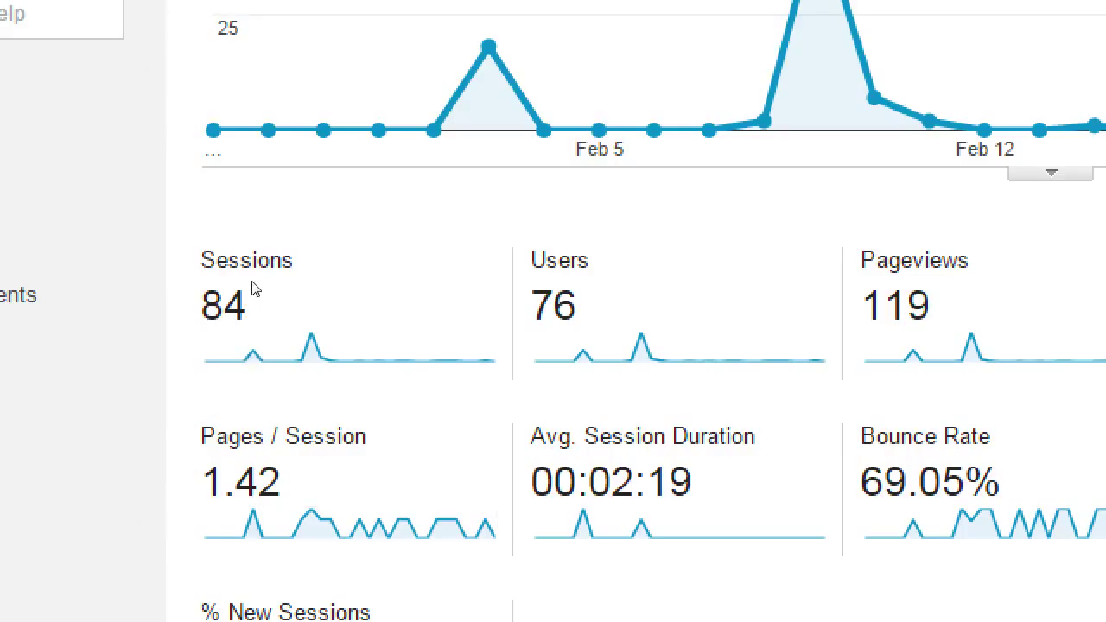
mouse_move(255, 262)
mouse_move(408, 264)
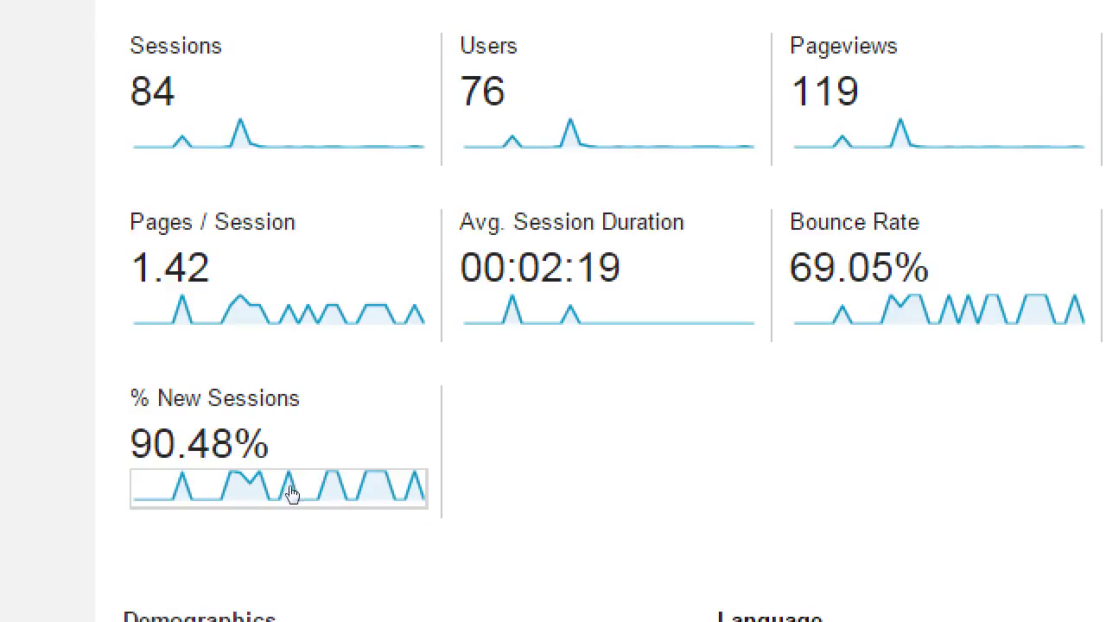
mouse_move(290, 450)
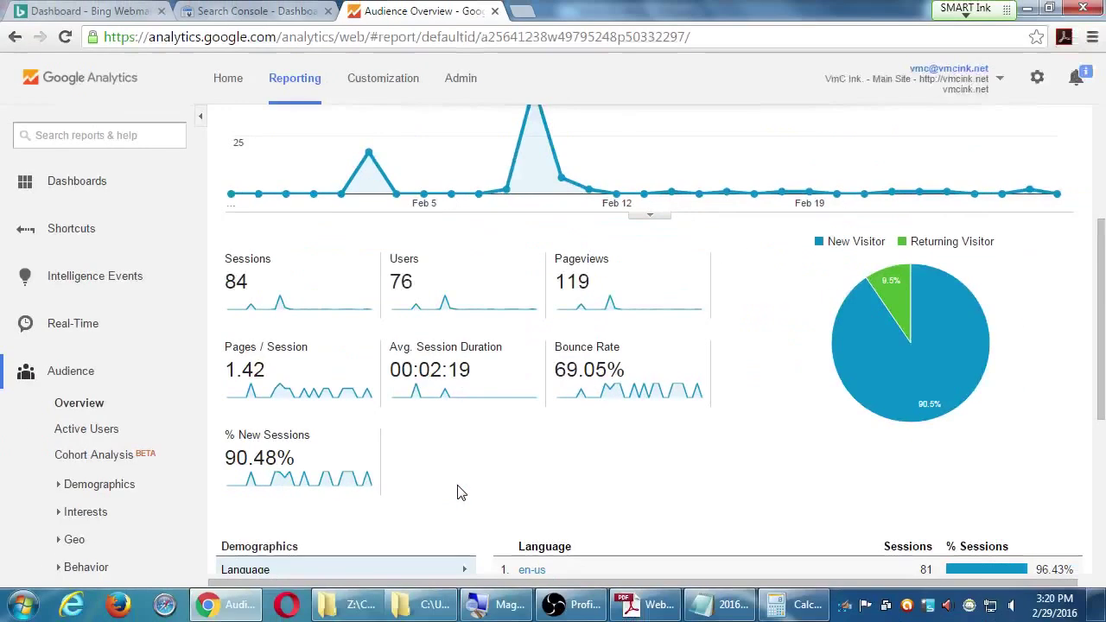
- Review the Audience Overview's visitor breakdowns by browser, operating system, mobile operating system, mobile service provider and system service provider
scroll(668, 506, down, 3)
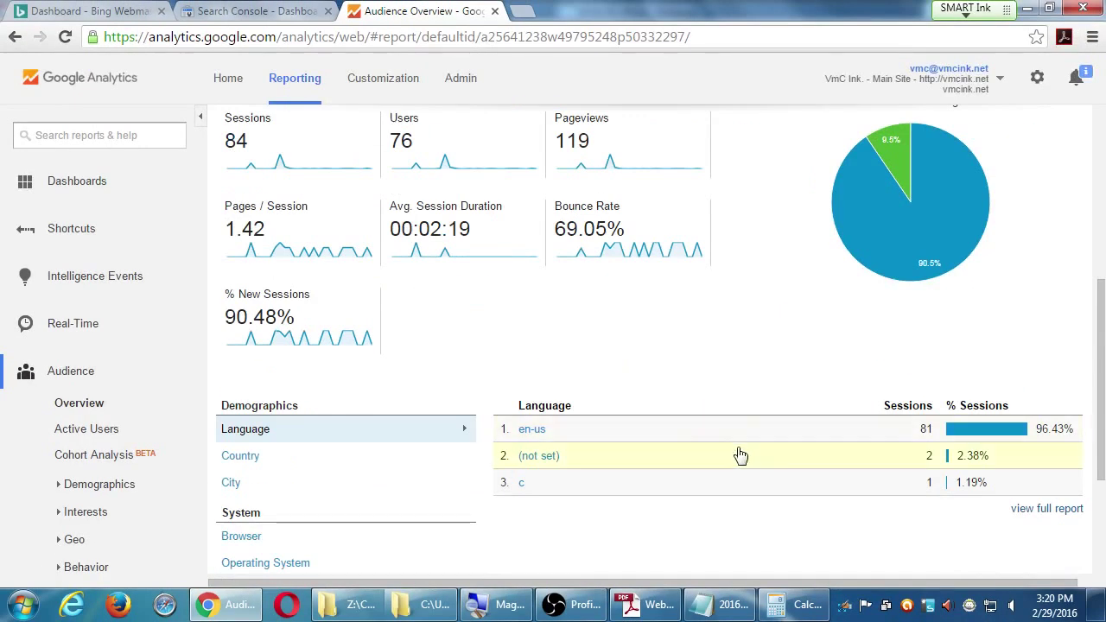
scroll(782, 473, down, 1)
scroll(787, 474, down, 2)
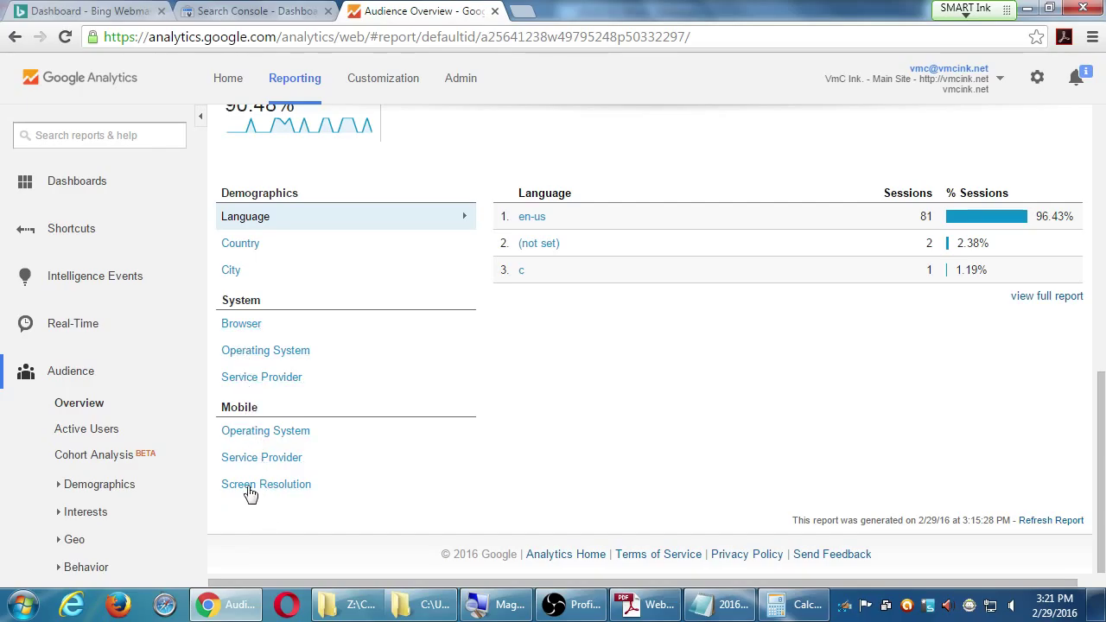
click(251, 334)
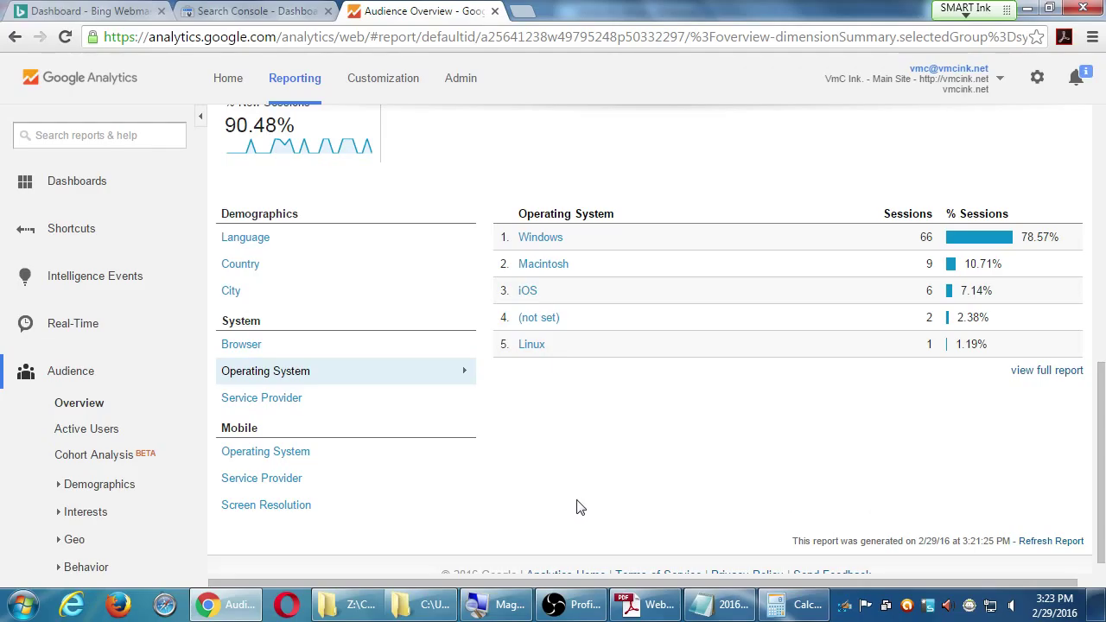
click(309, 467)
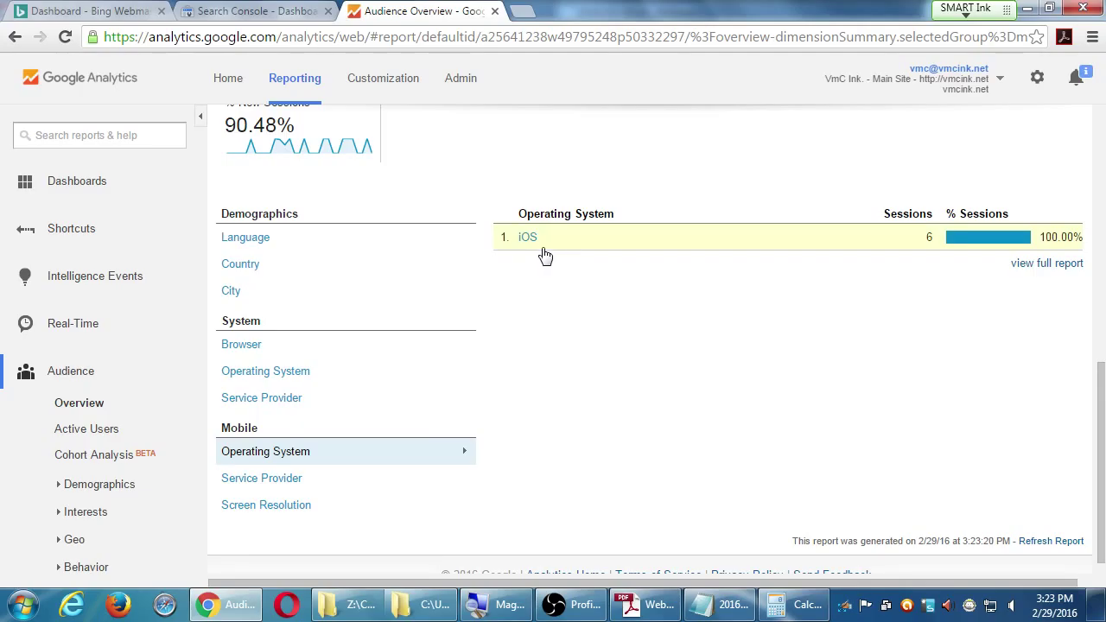
click(302, 480)
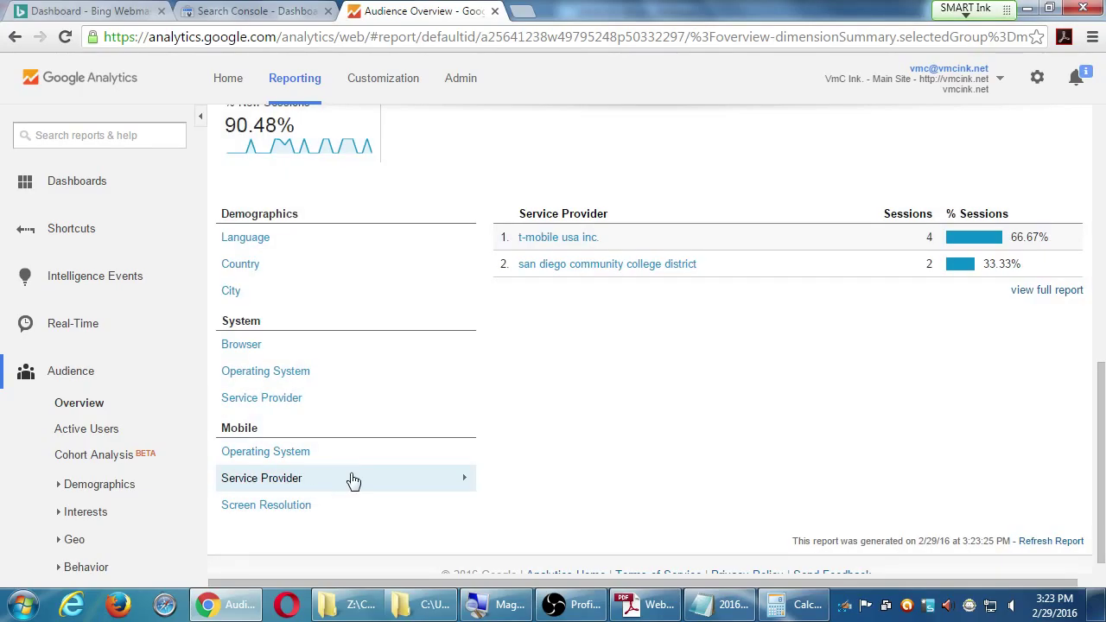
click(298, 399)
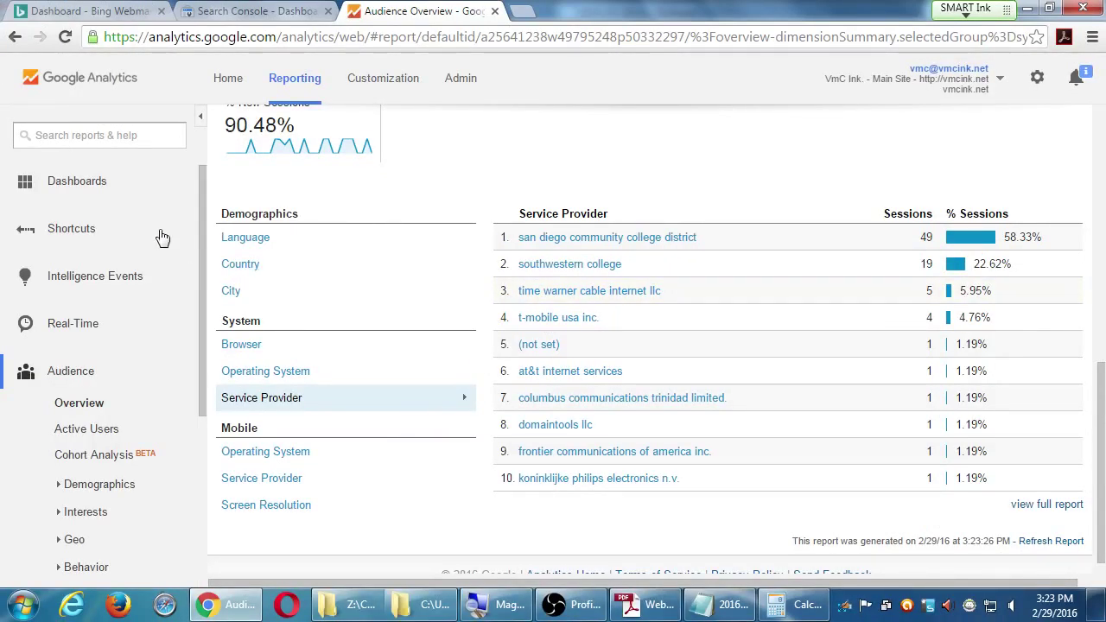
scroll(817, 325, up, 4)
scroll(817, 325, up, 3)
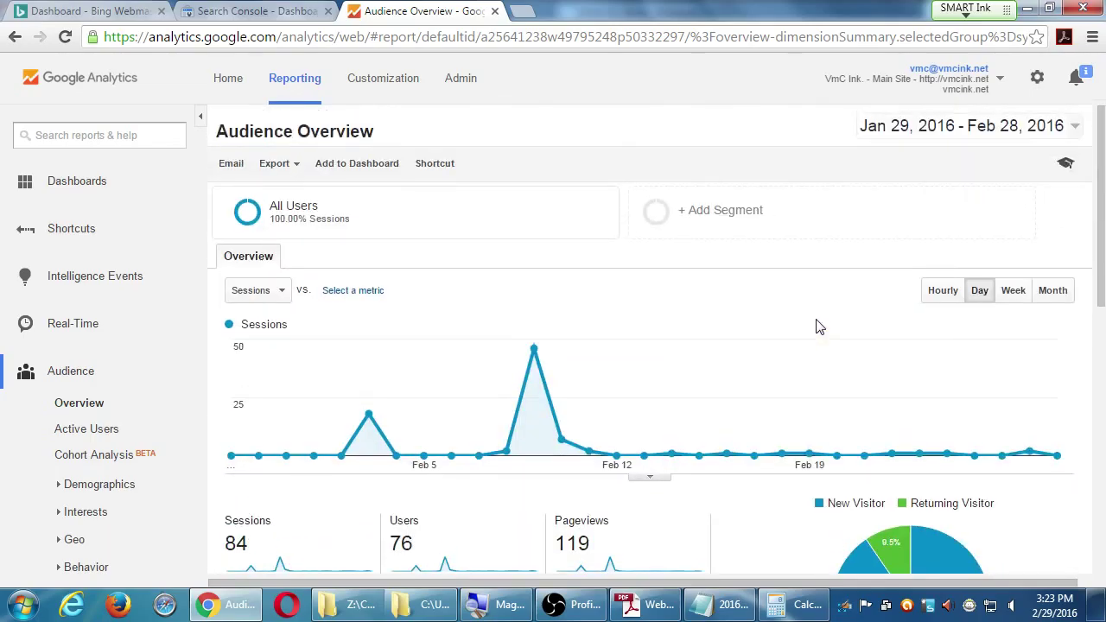
click(962, 88)
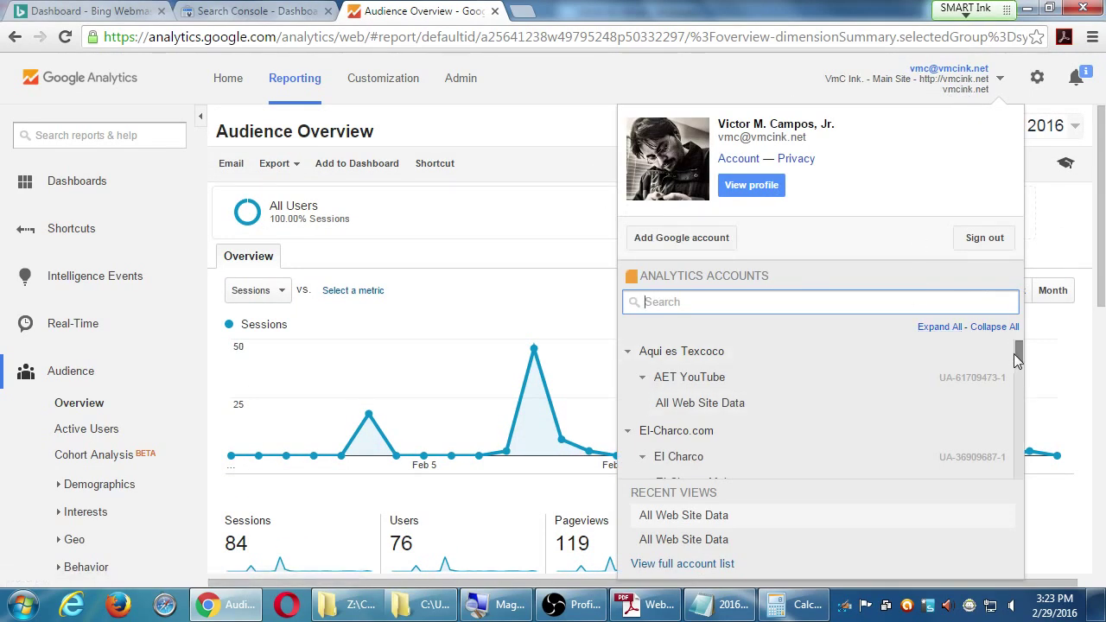
drag(1017, 351, 1016, 376)
scroll(1015, 376, down, 1)
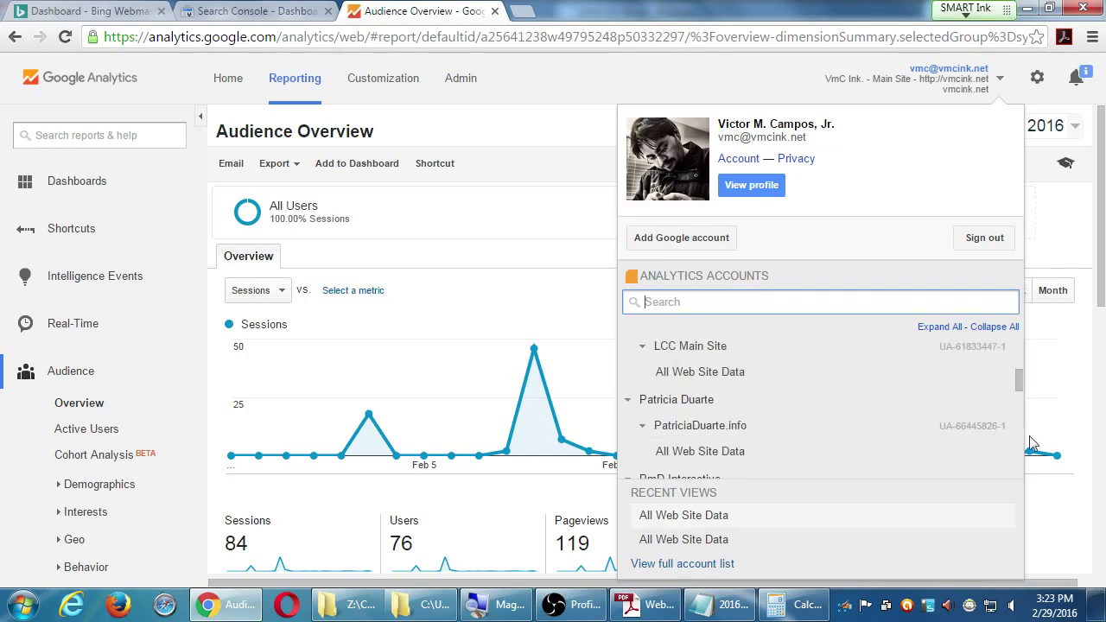
scroll(1018, 450, down, 2)
scroll(1018, 458, down, 2)
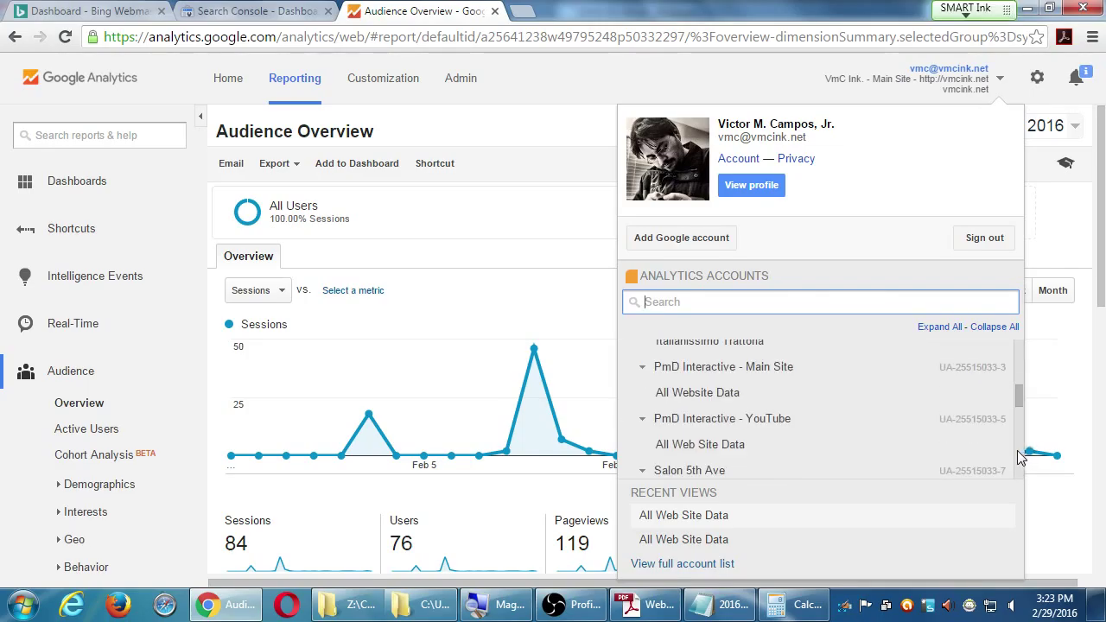
scroll(1019, 458, down, 3)
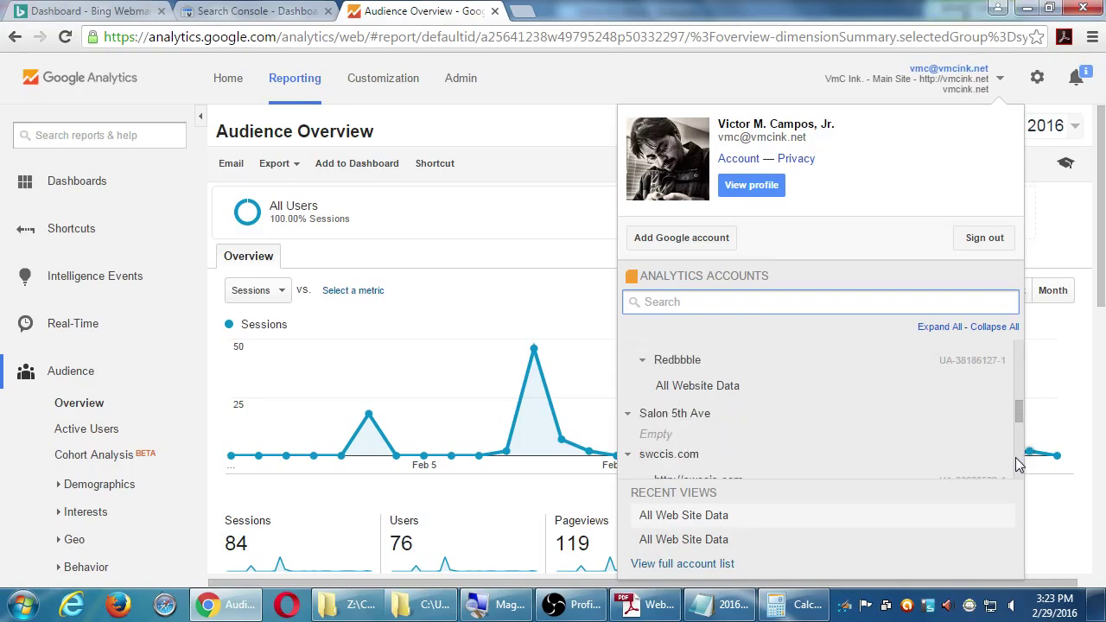
scroll(1018, 462, down, 2)
scroll(1018, 462, down, 2)
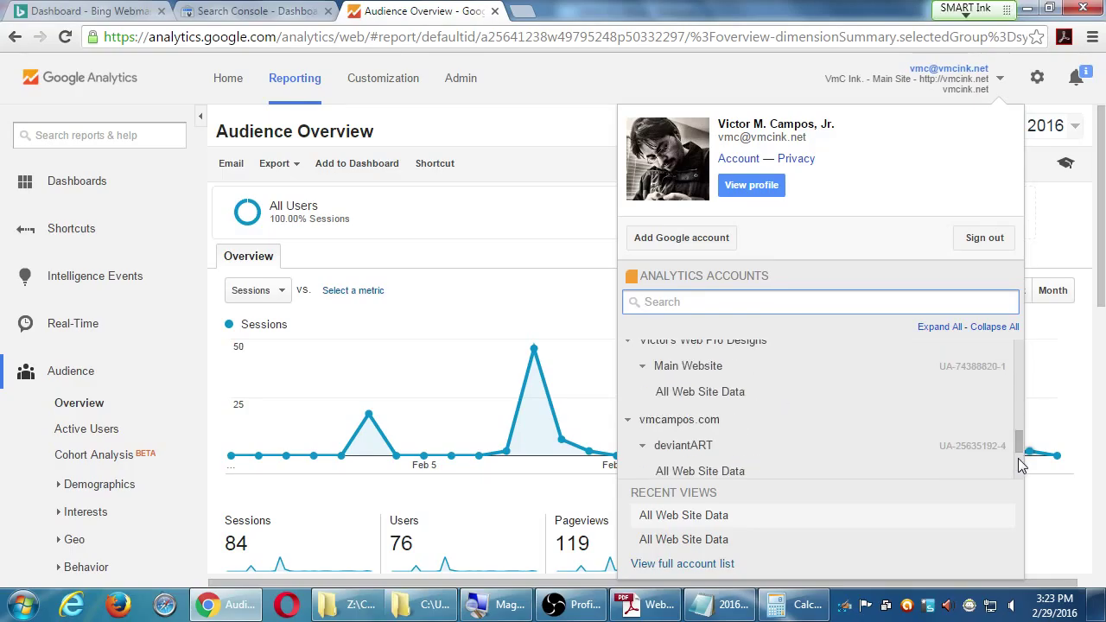
scroll(1018, 467, down, 2)
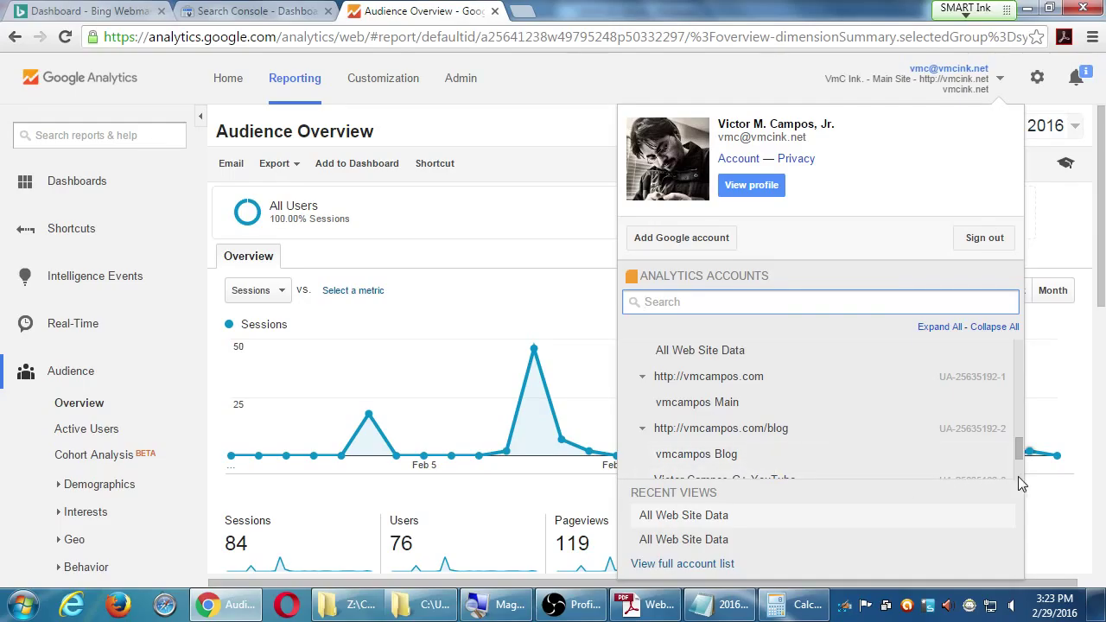
scroll(1017, 466, down, 2)
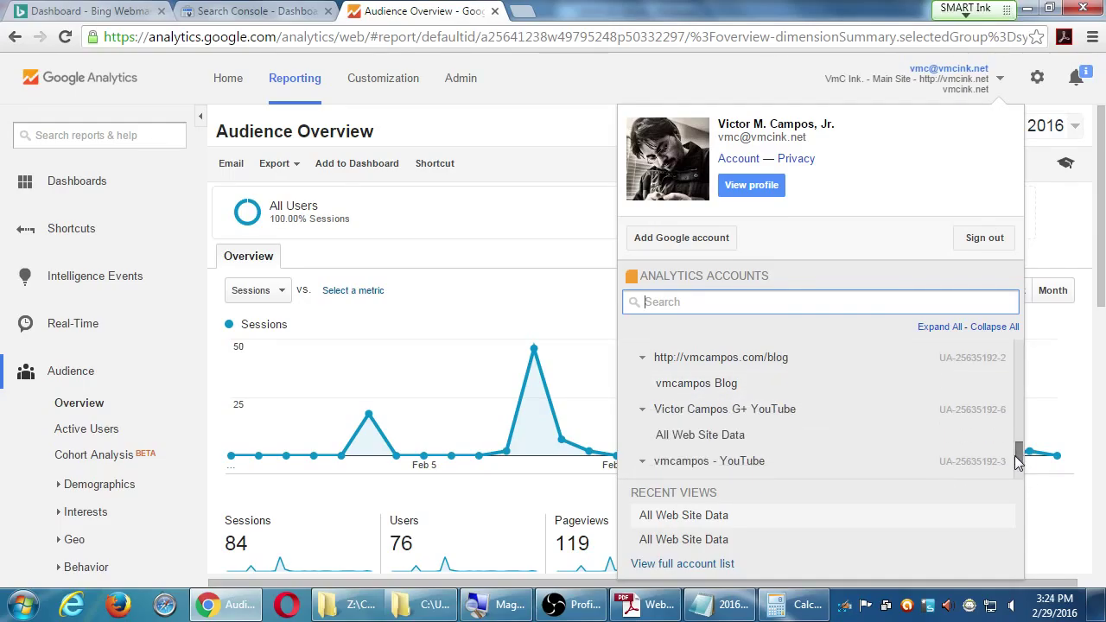
click(748, 384)
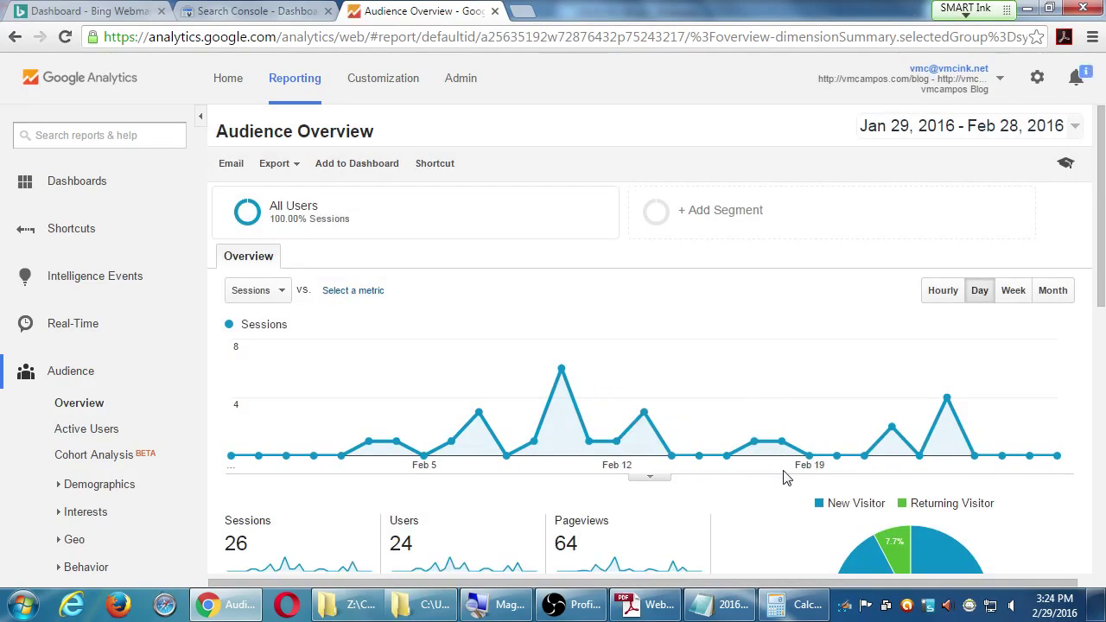
- Review the blog's audience metrics and service provider breakdown, and show its sessions by browser
scroll(787, 478, down, 3)
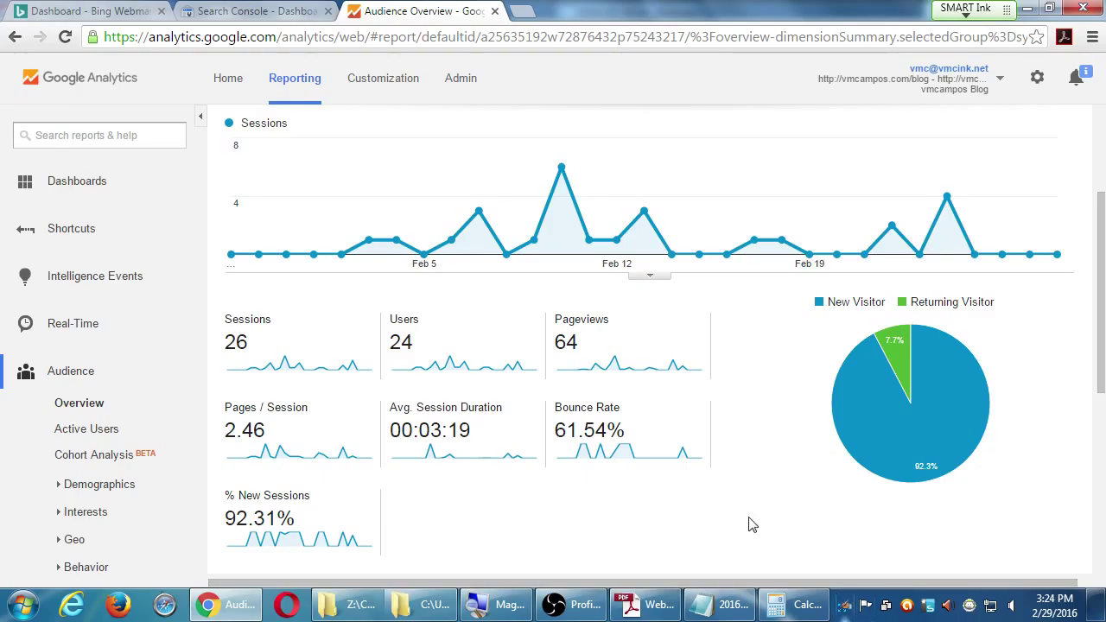
scroll(669, 459, down, 4)
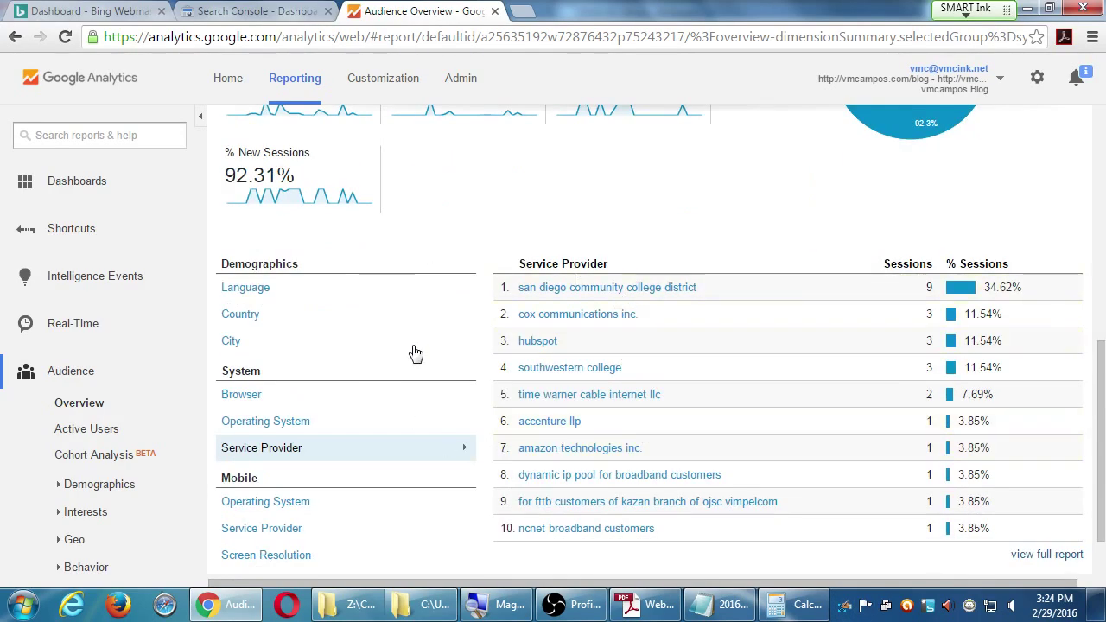
click(278, 399)
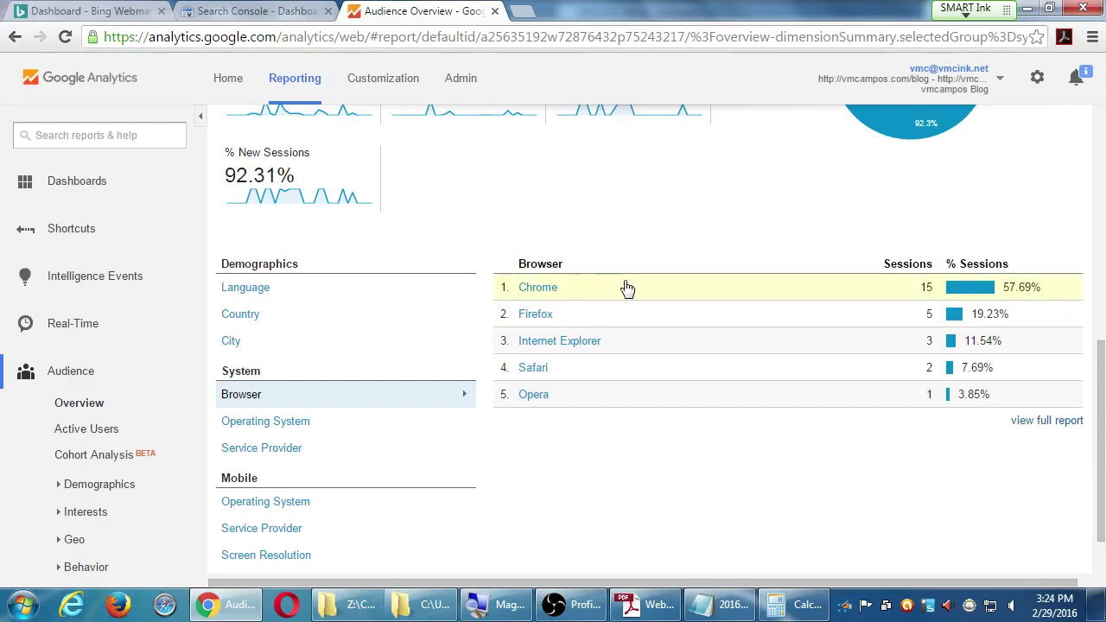
- Review the blog's sessions by language and by country against its overall session chart in the Audience Overview
click(256, 290)
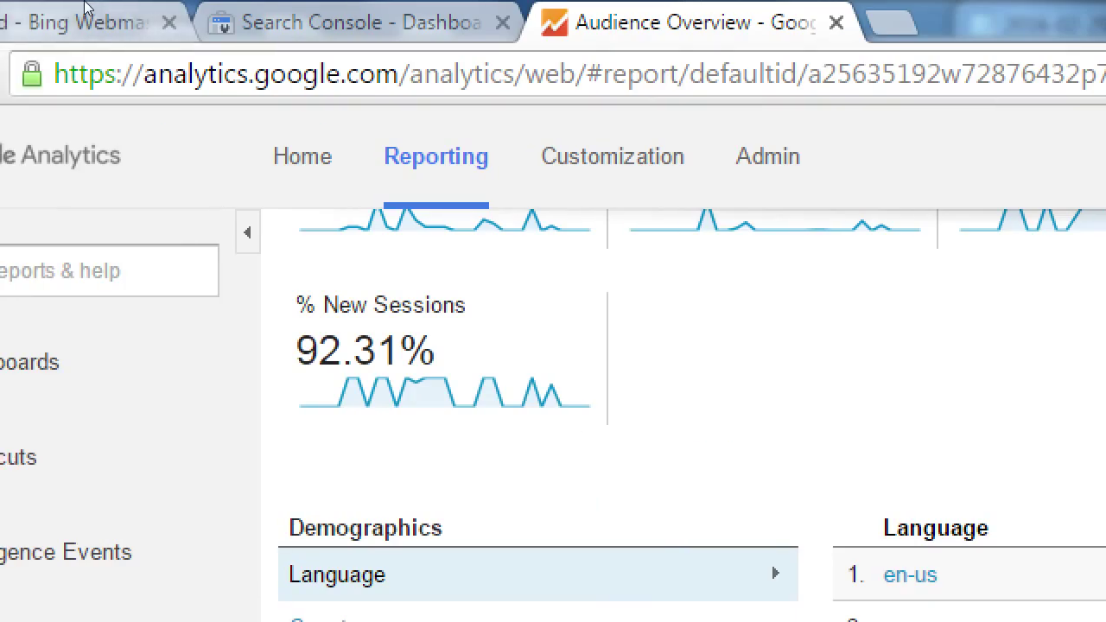
scroll(229, 139, up, 3)
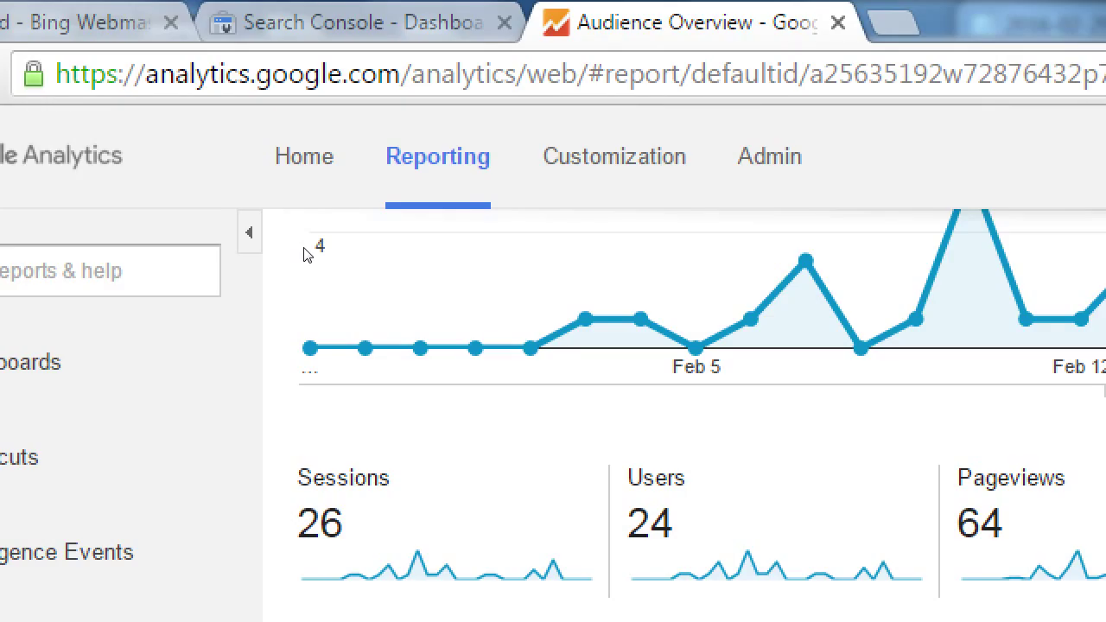
scroll(303, 255, down, 3)
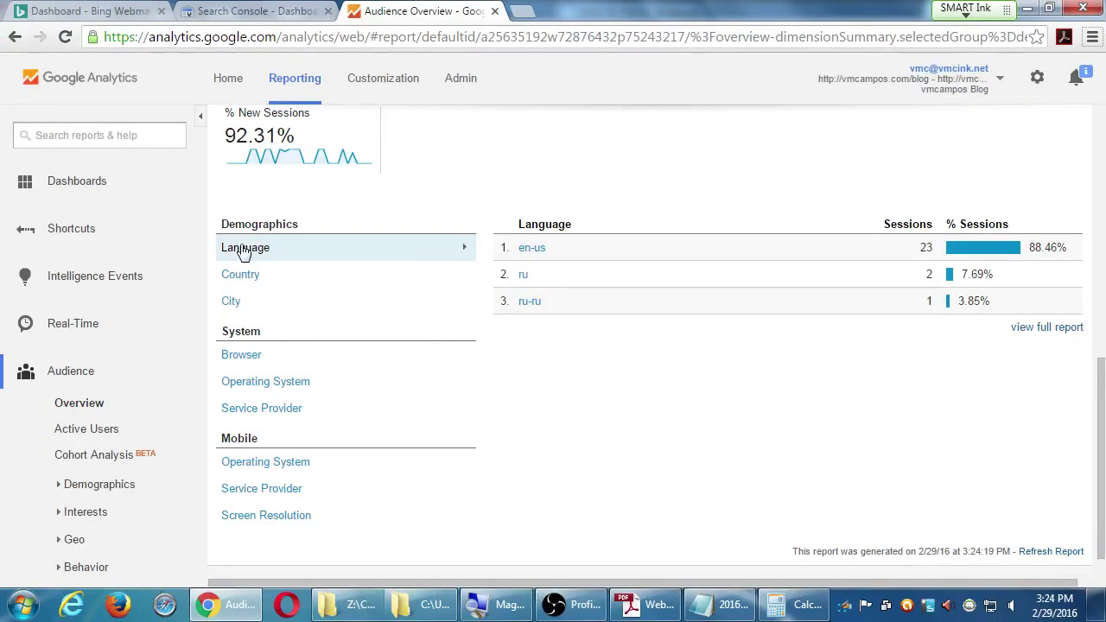
click(275, 276)
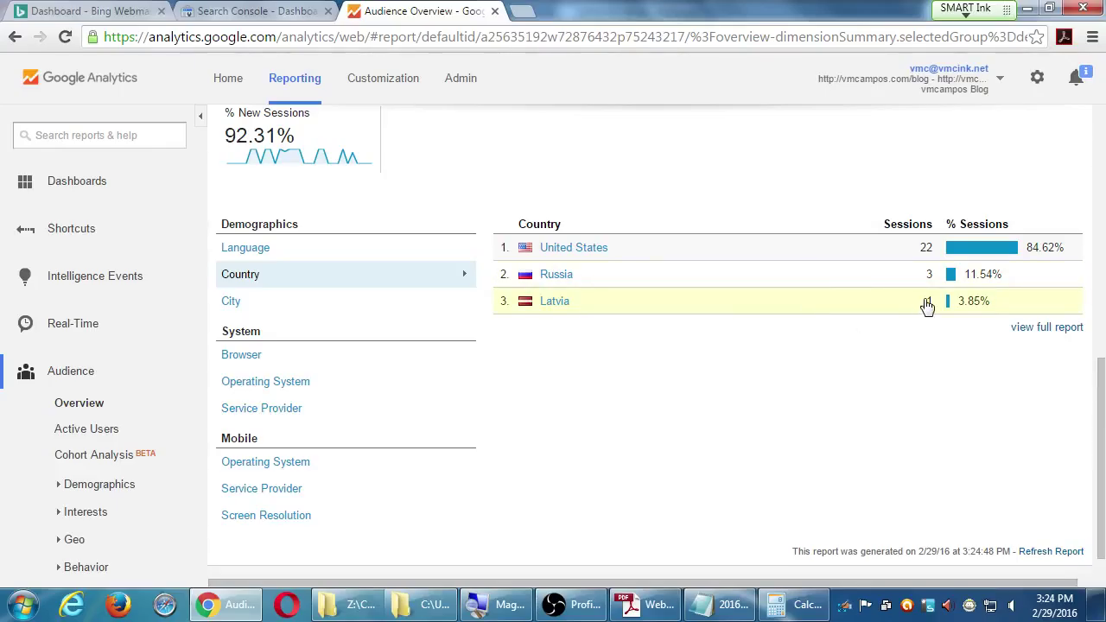
scroll(704, 407, up, 1)
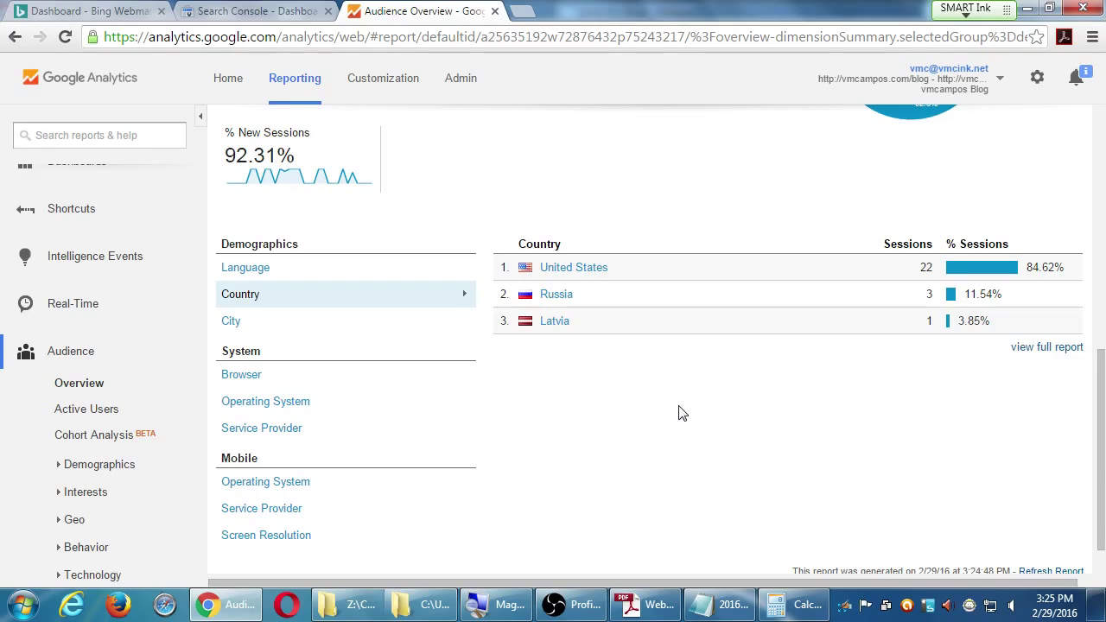
scroll(573, 349, up, 5)
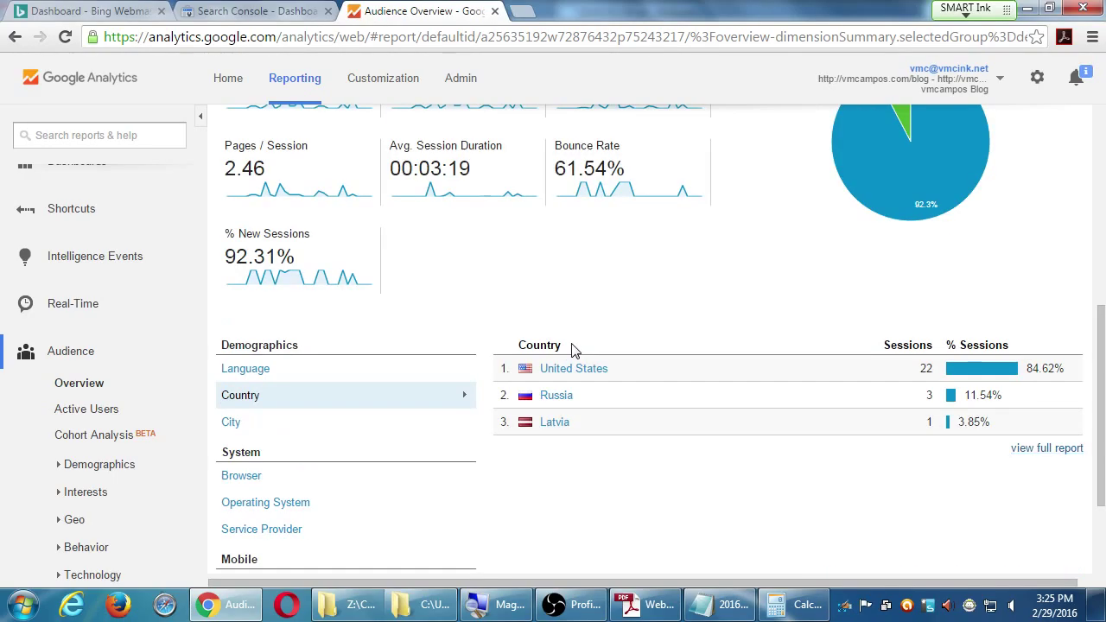
scroll(642, 364, up, 2)
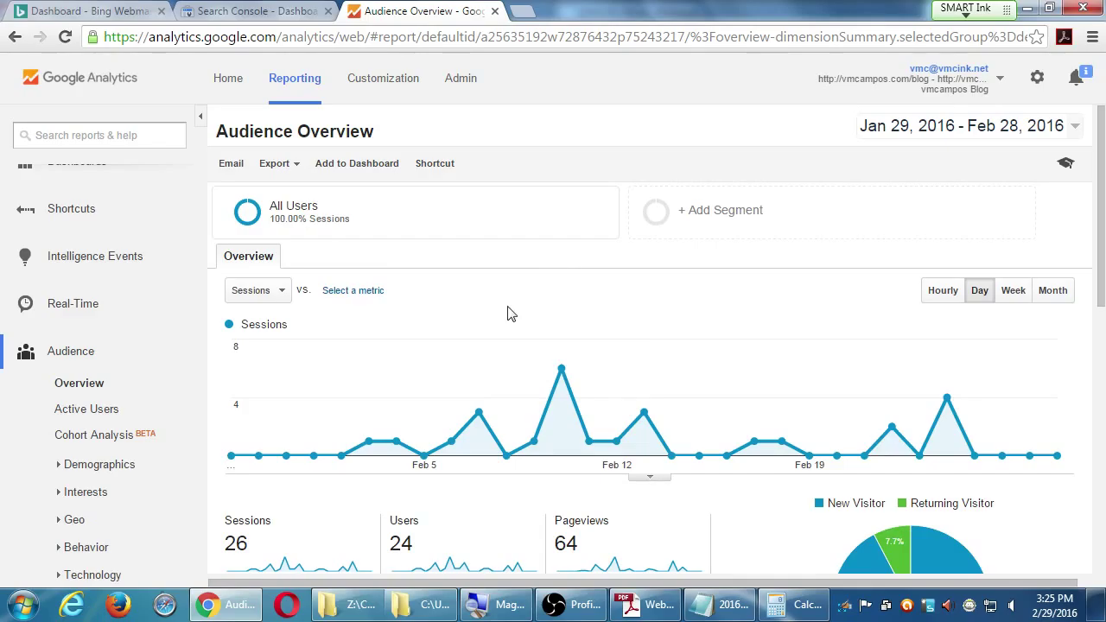
- Search the Analytics accounts for "aq" and switch the report to the Aqui es Texcoco view under Aqui es Texcoco - Main
click(946, 90)
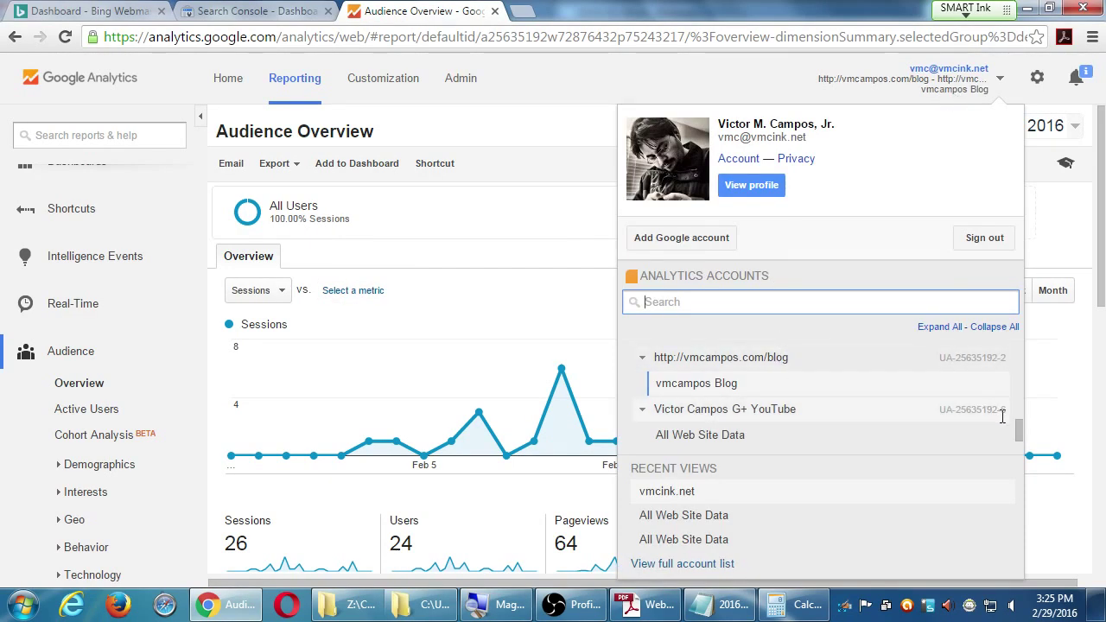
scroll(1002, 417, down, 3)
text(aq)
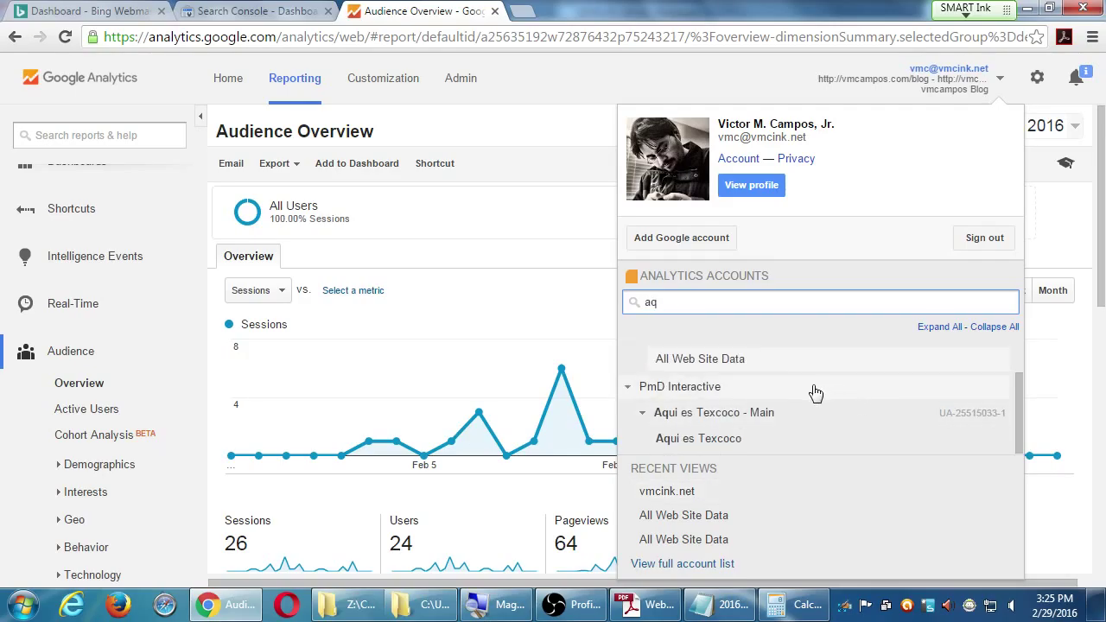
click(758, 415)
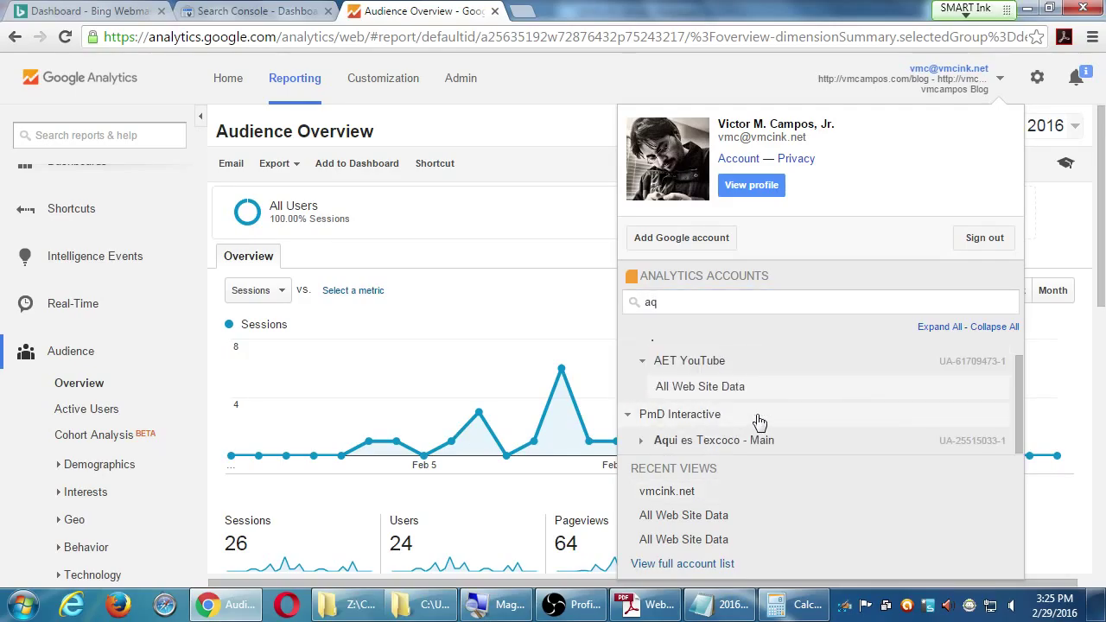
click(895, 443)
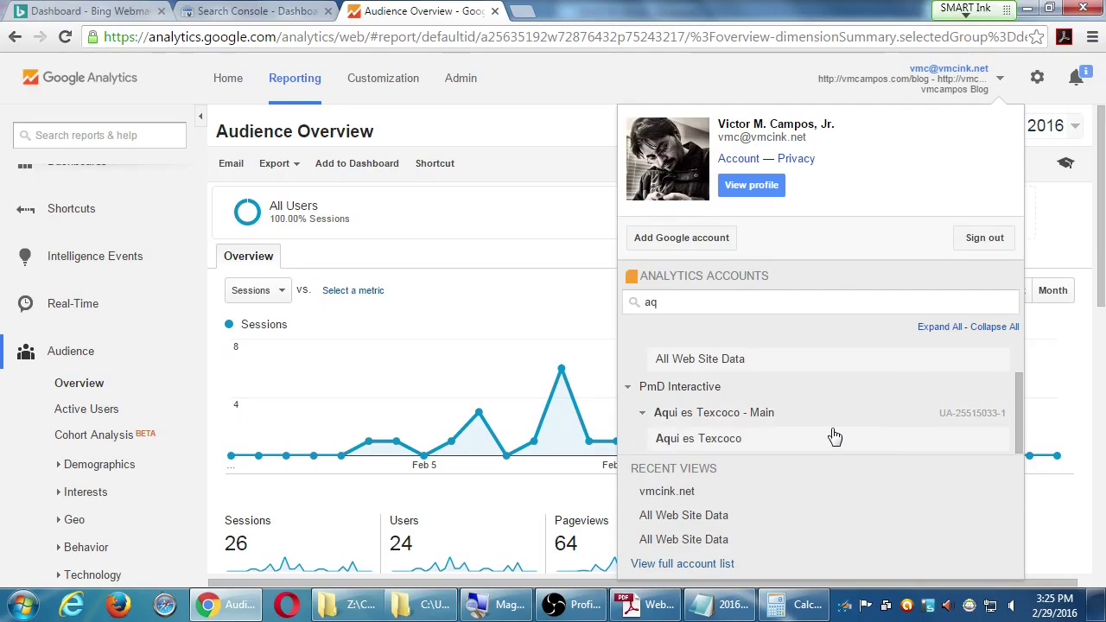
click(779, 443)
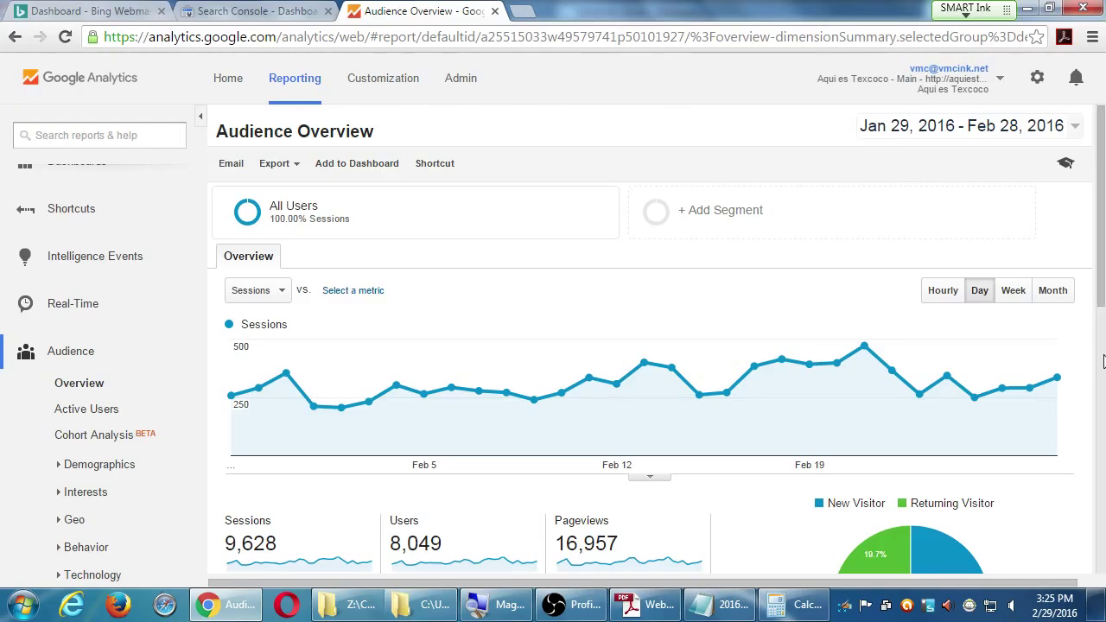
- Locate campos-seo-3backlinks.pdf in the desktop's Campos SEO Monday folder, and return to the Analytics report in Chrome
key(super+d)
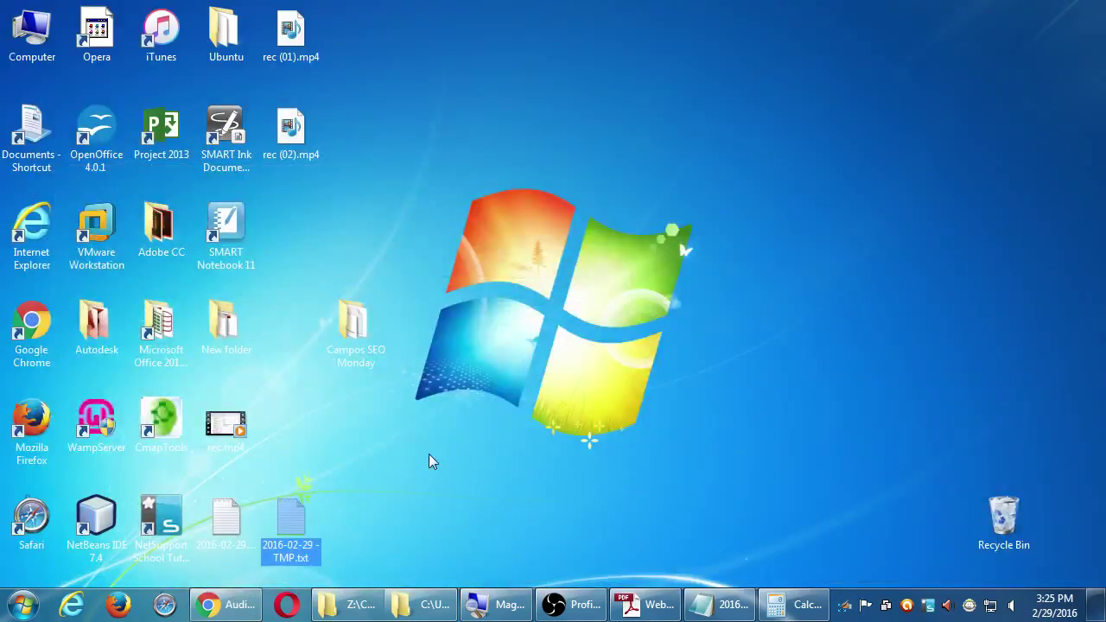
double_click(363, 342)
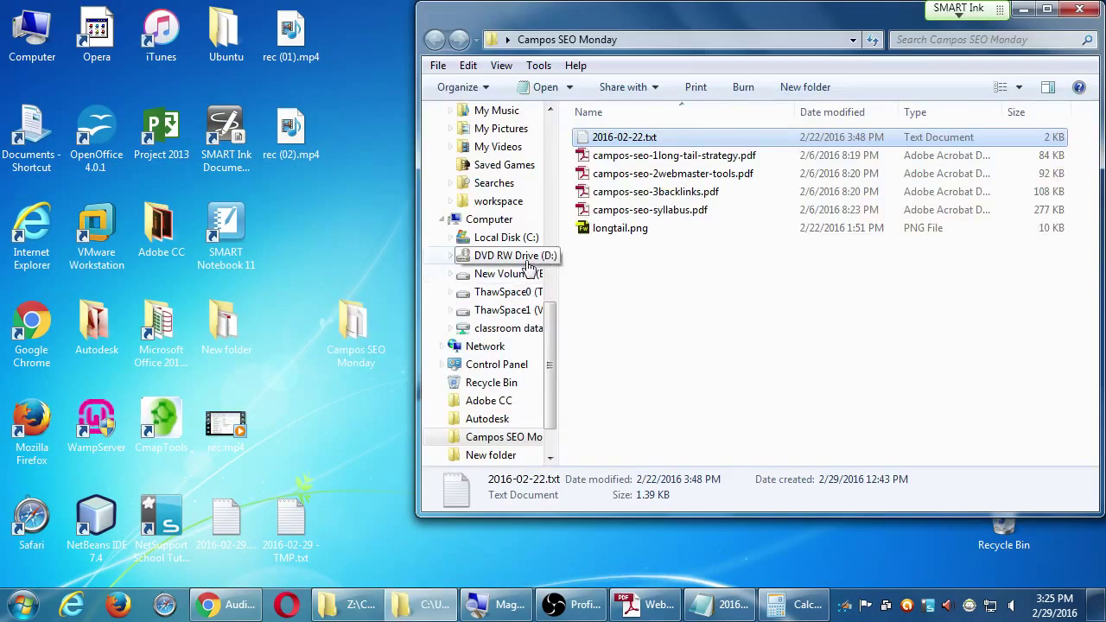
click(610, 193)
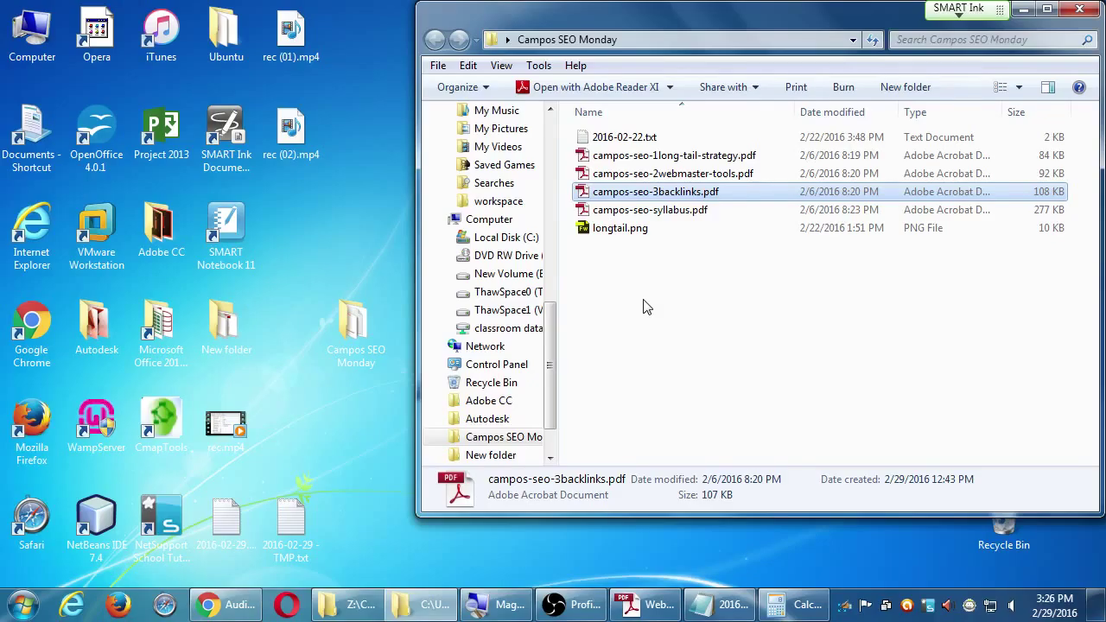
click(240, 604)
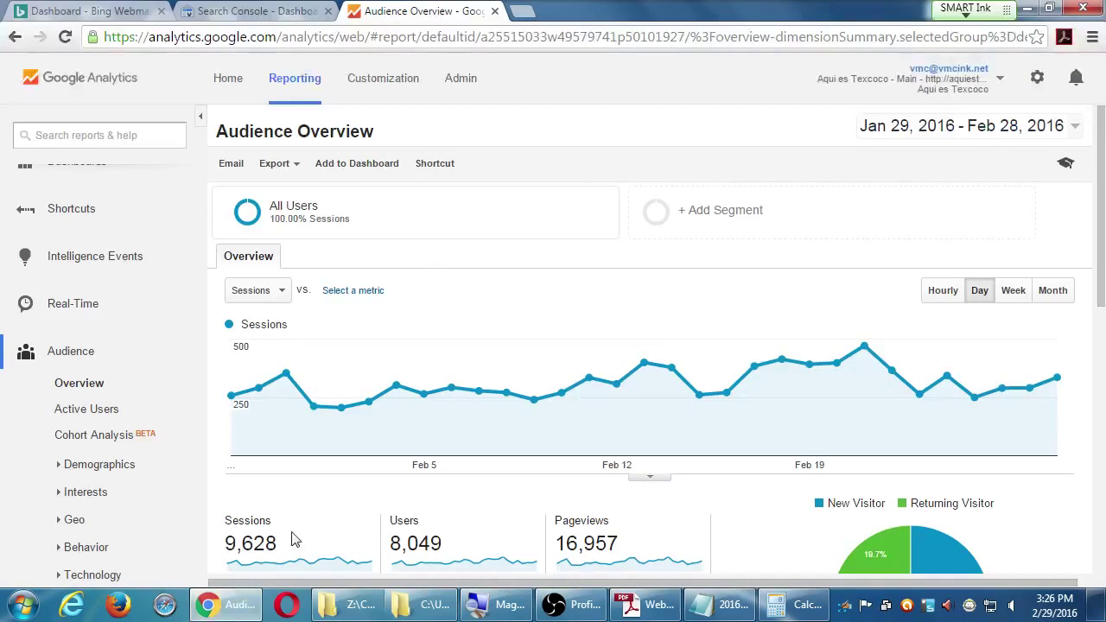
- Review the Aqui es Texcoco site's summary metrics, new versus returning visitor chart and sessions by language
scroll(838, 456, down, 3)
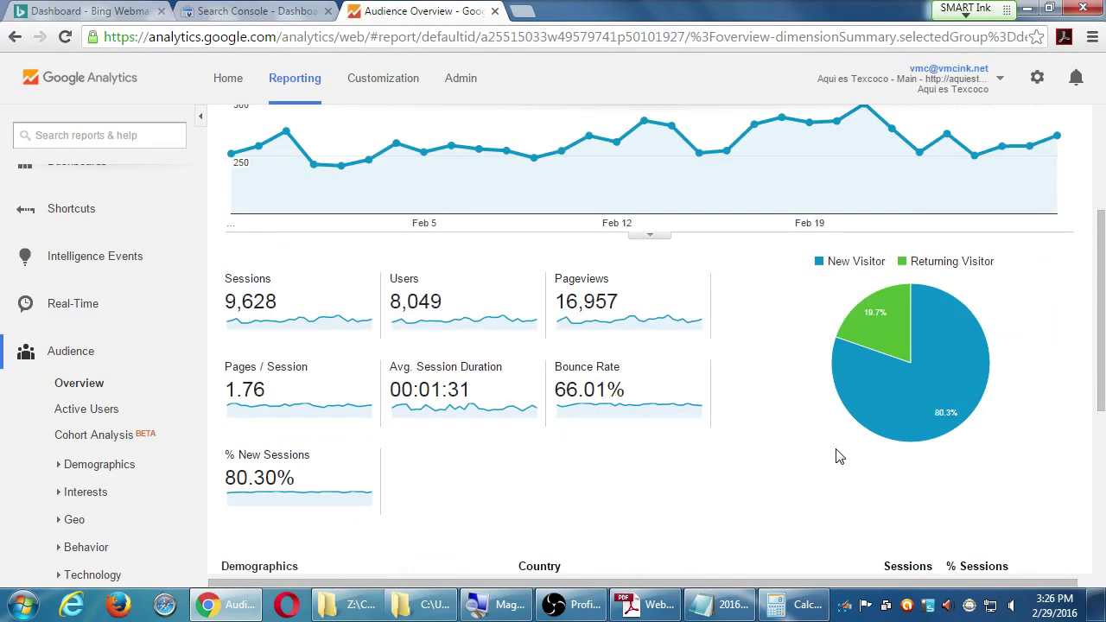
scroll(458, 363, down, 1)
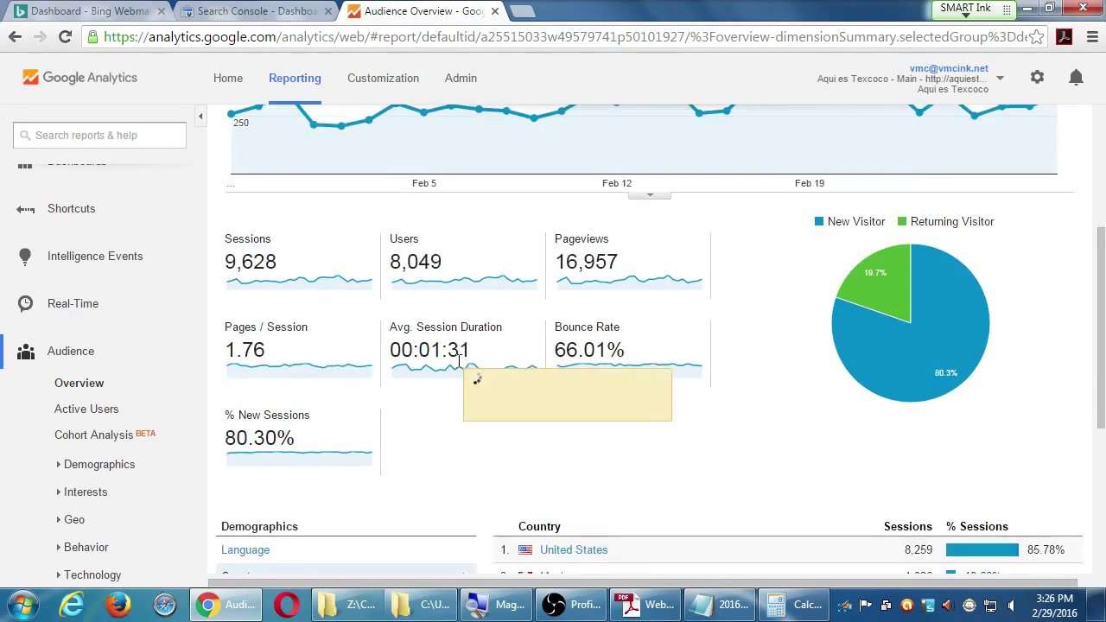
scroll(458, 368, down, 2)
click(462, 348)
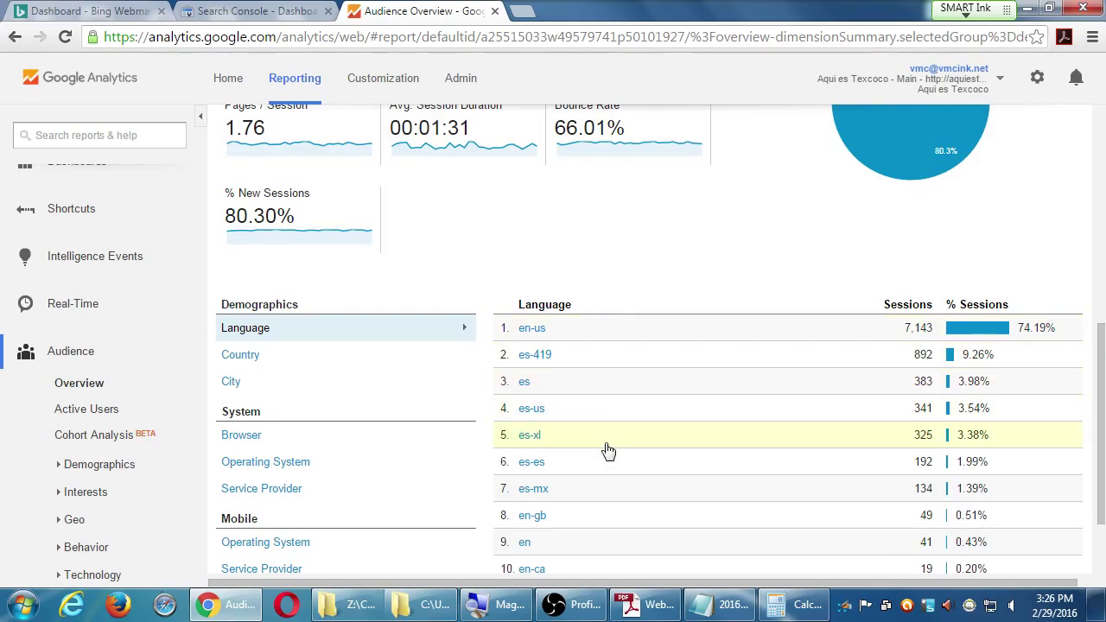
scroll(609, 447, down, 1)
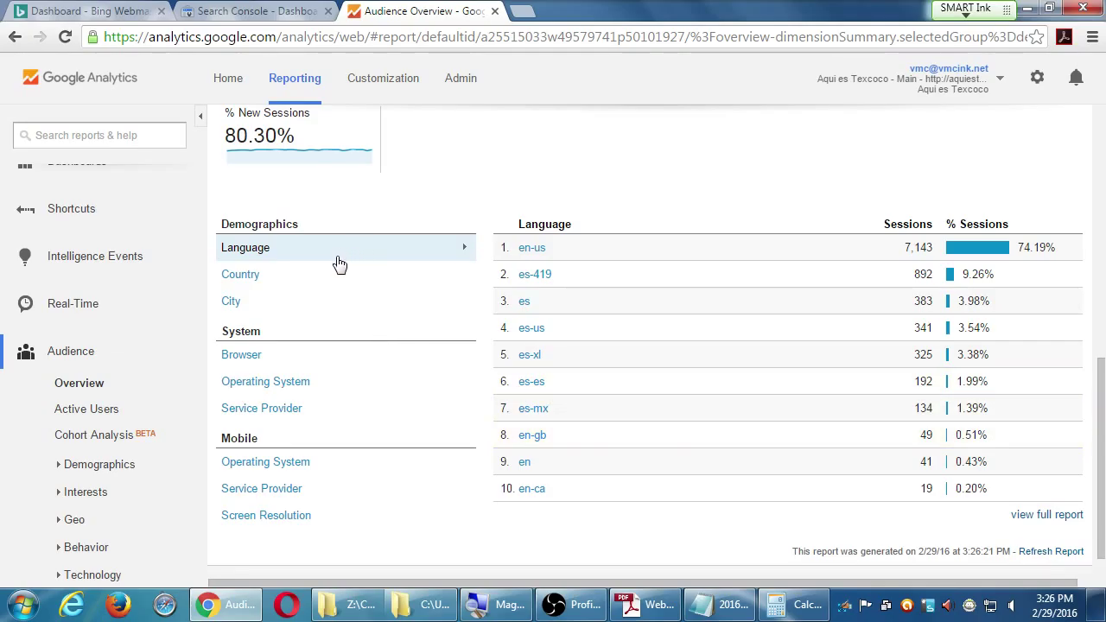
- Review the Aqui es Texcoco site's sessions by country, city, browser and operating system
click(311, 277)
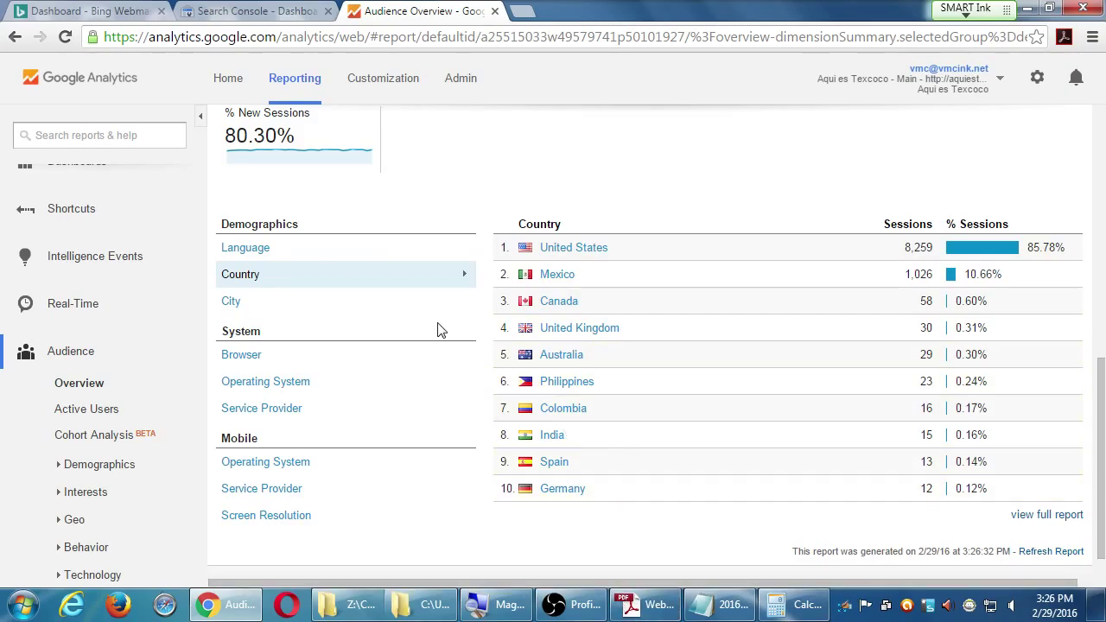
click(231, 300)
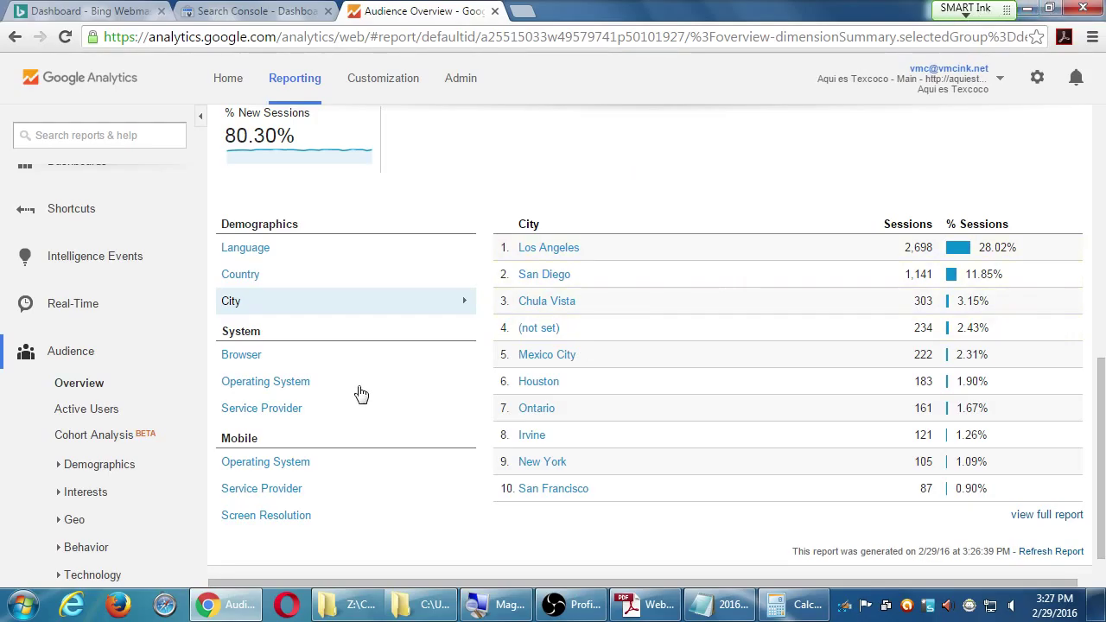
click(331, 357)
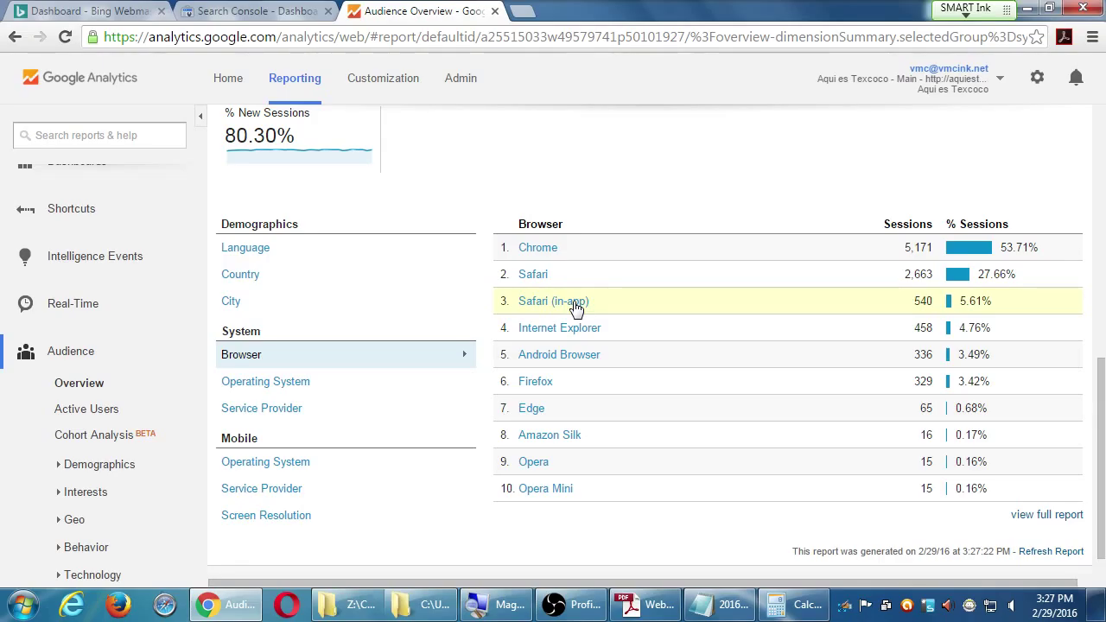
click(313, 382)
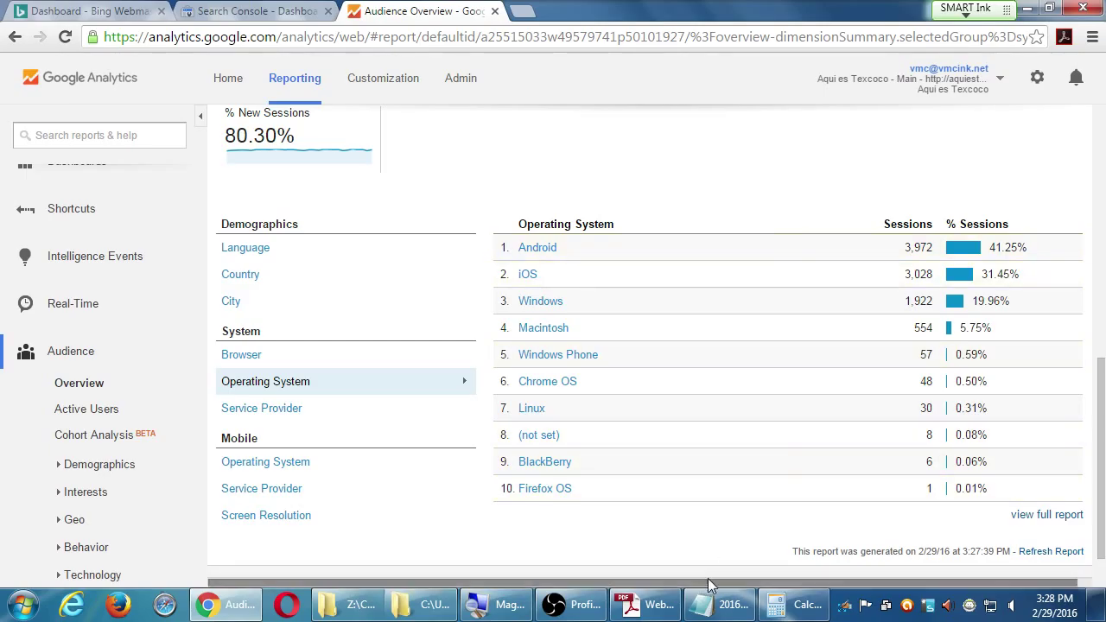
- Switch to the 2016-02-29.txt notes in Notepad and add the line "Responsive Web Design = Very important" below the inbound links notes
click(710, 604)
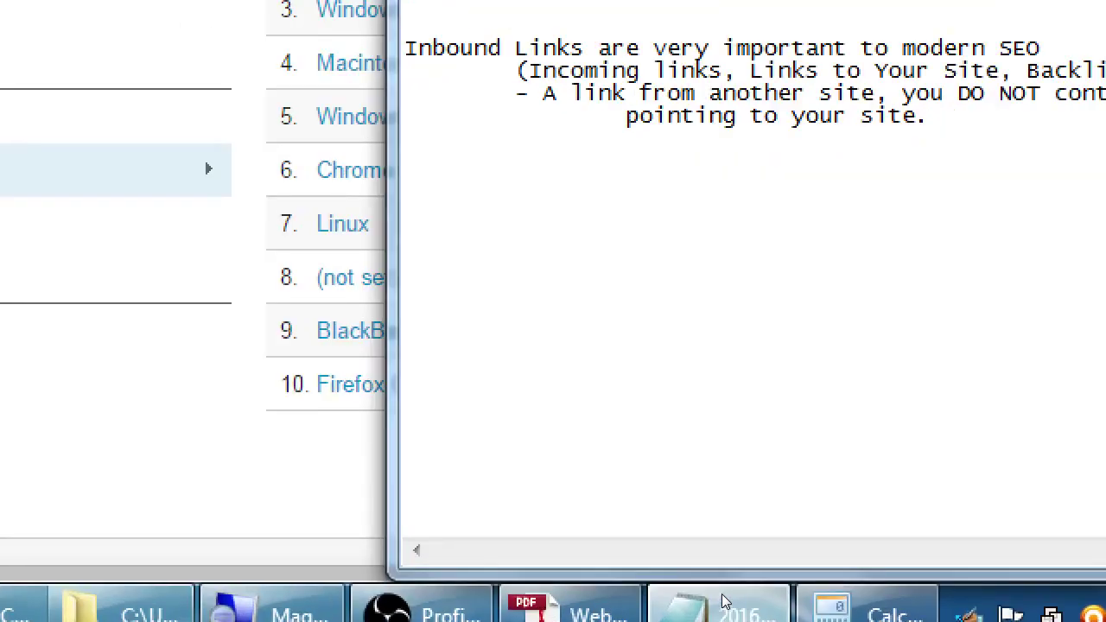
key(Return)
key(Return)
text(Responsive We)
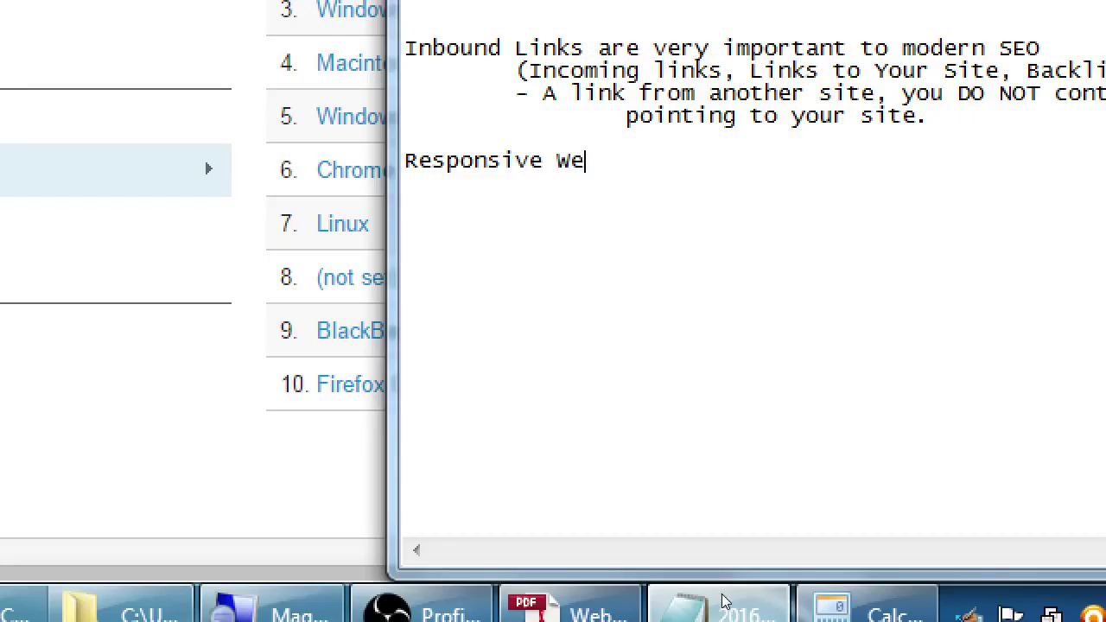
text(b Designb)
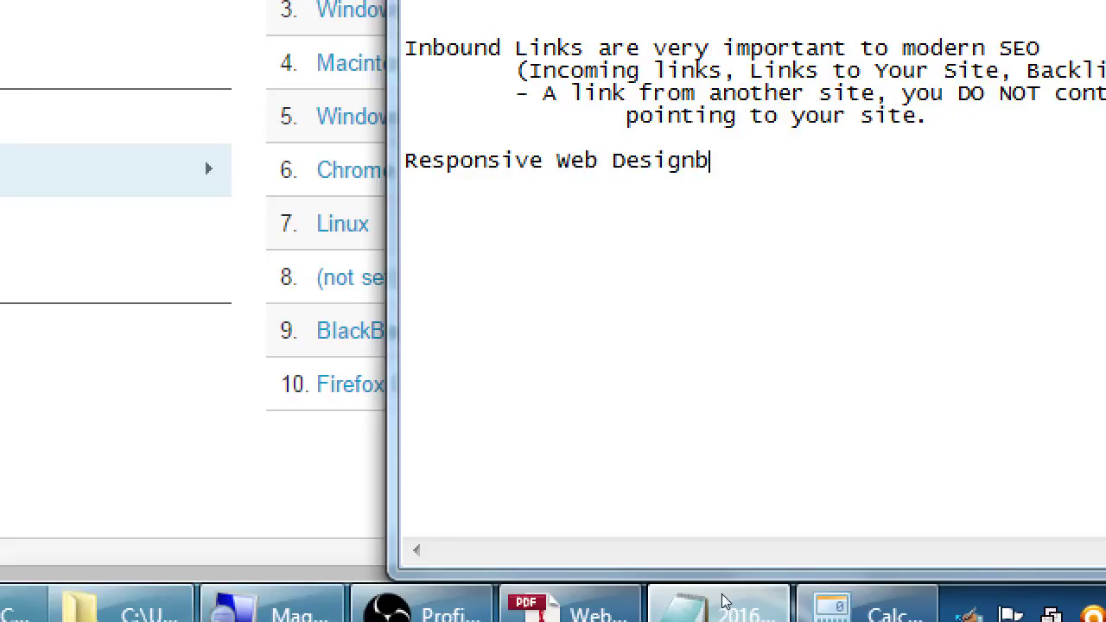
key(BackSpace)
text(= Very)
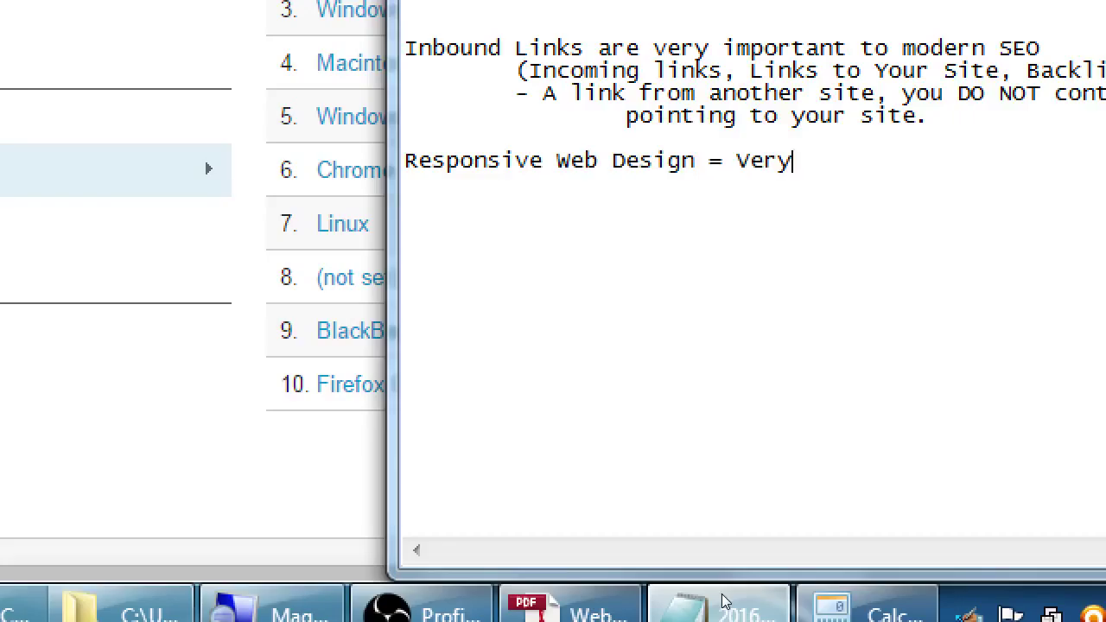
text( importrant)
key(BackSpace)
key(BackSpace)
key(BackSpace)
key(BackSpace)
text(ant)
- Add the indented line "(Mobile Friendly)" beneath the Responsive Web Design note
key(Return)
key(Tab)
text(()
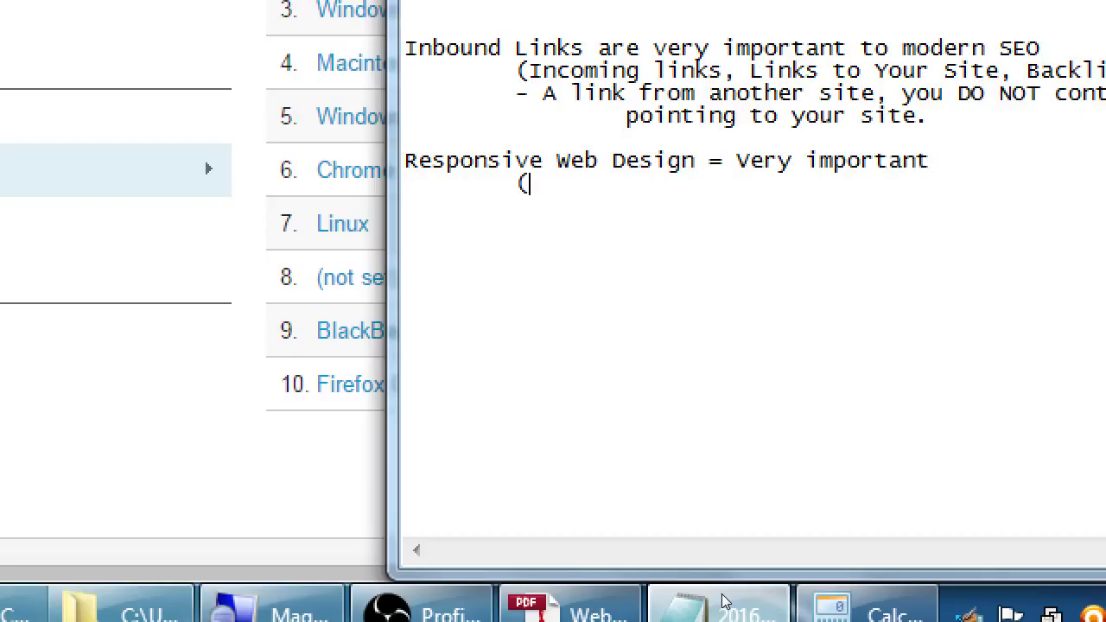
text(Mobile Frien)
key(BackSpace)
key(BackSpace)
text(iendl)
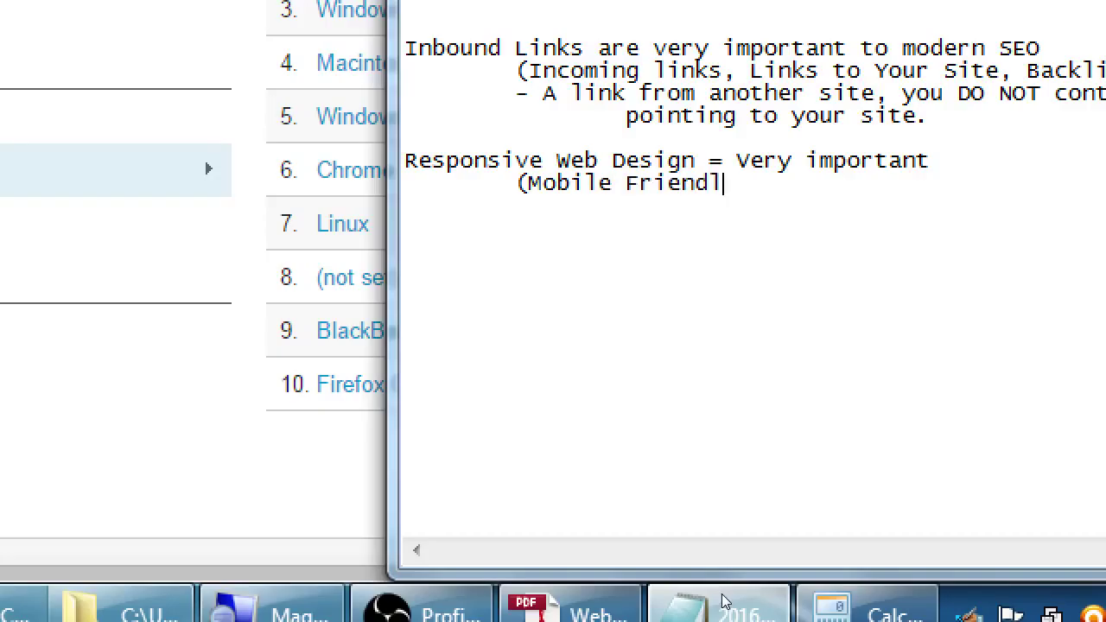
text(y))
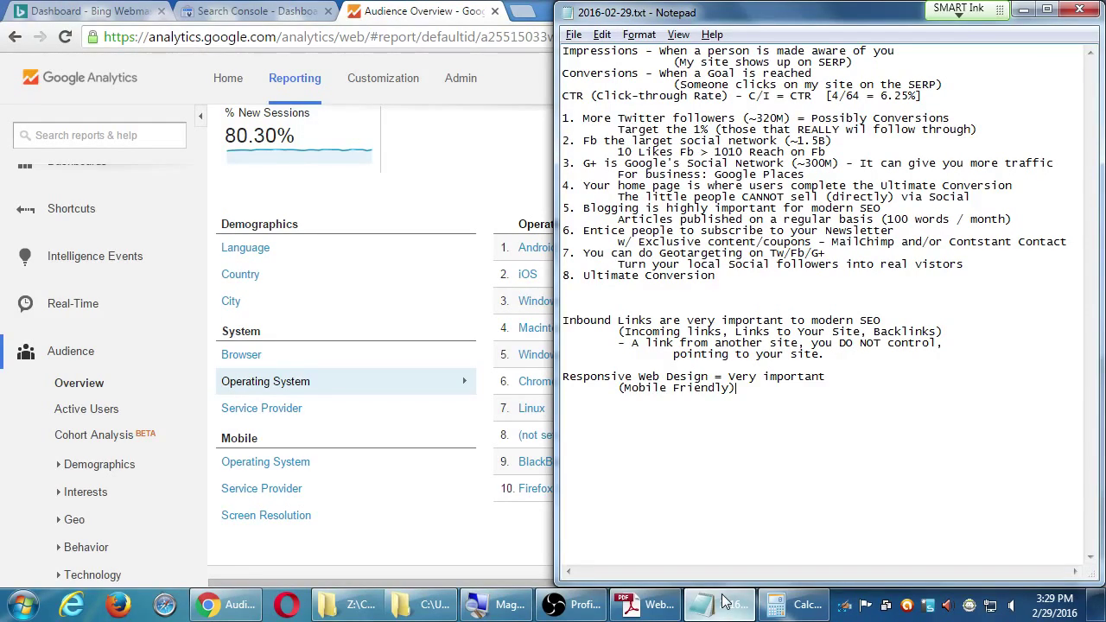
- Return to the Analytics report and review the sessions by service provider and by mobile operating system
click(438, 541)
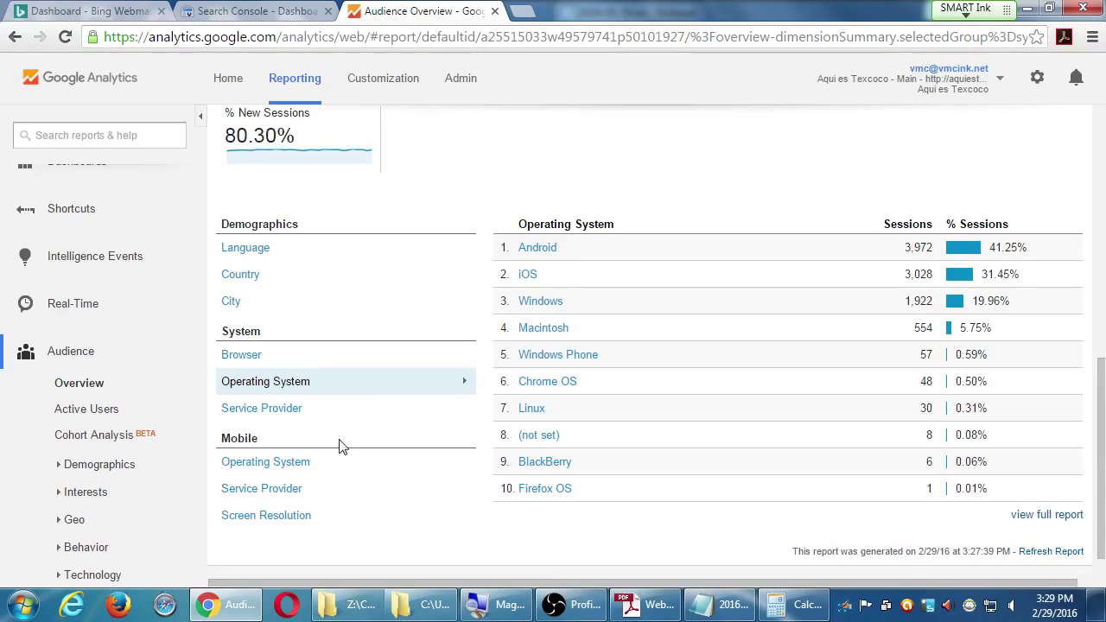
click(273, 414)
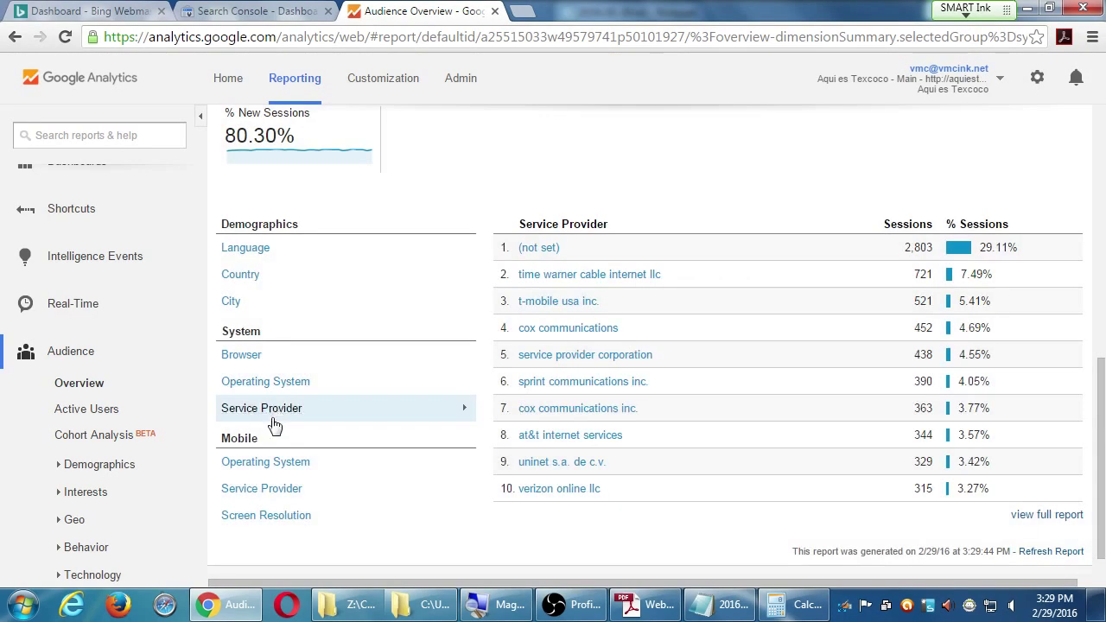
click(272, 457)
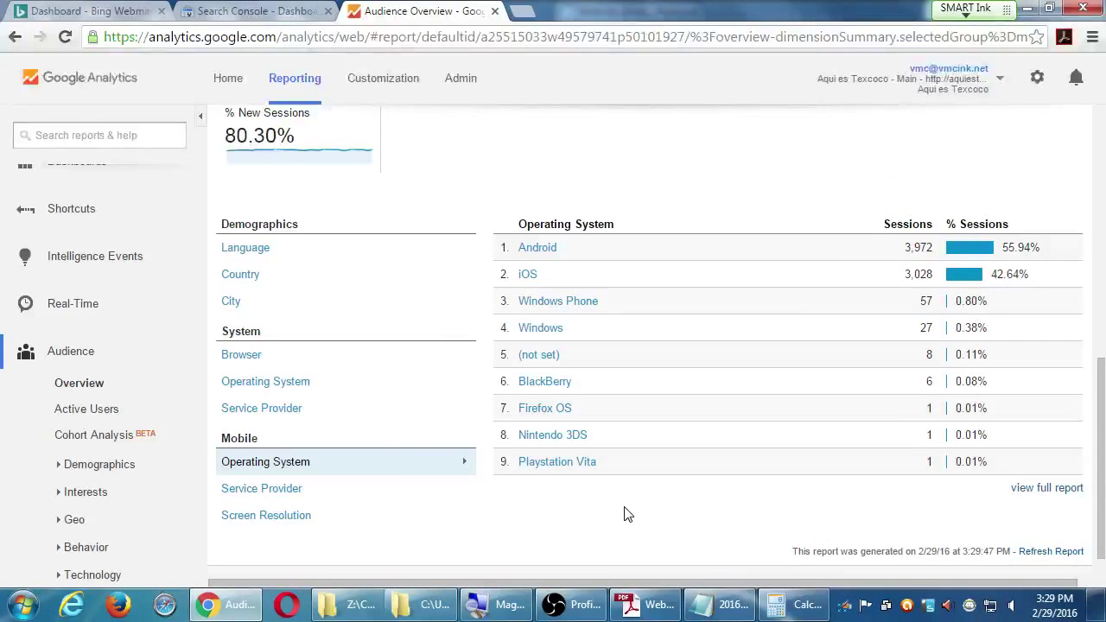
scroll(627, 514, up, 6)
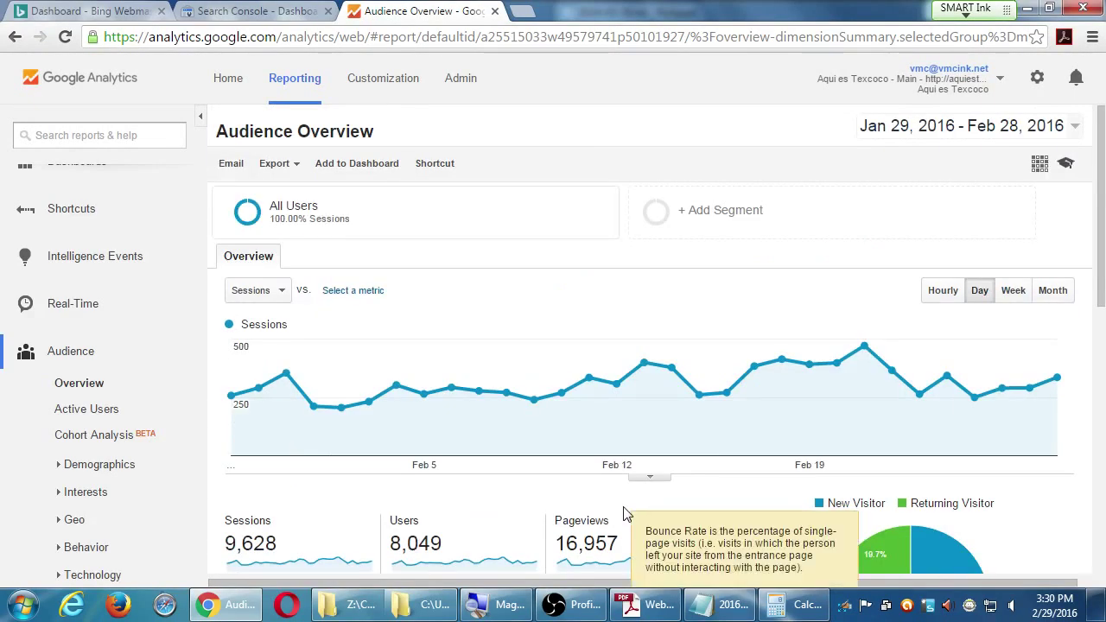
- Set the start date of the Audience Overview report's date range to Jan 1, 2015
click(1077, 128)
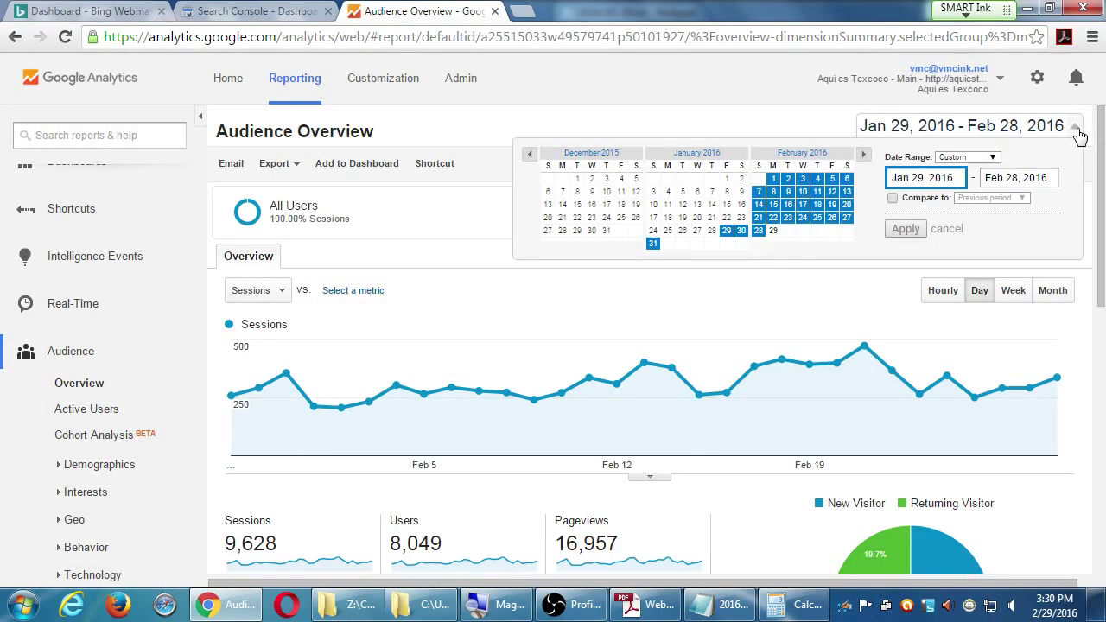
click(993, 157)
click(1016, 161)
click(943, 178)
key(Left)
key(Left)
key(Delete)
key(Delete)
text(1)
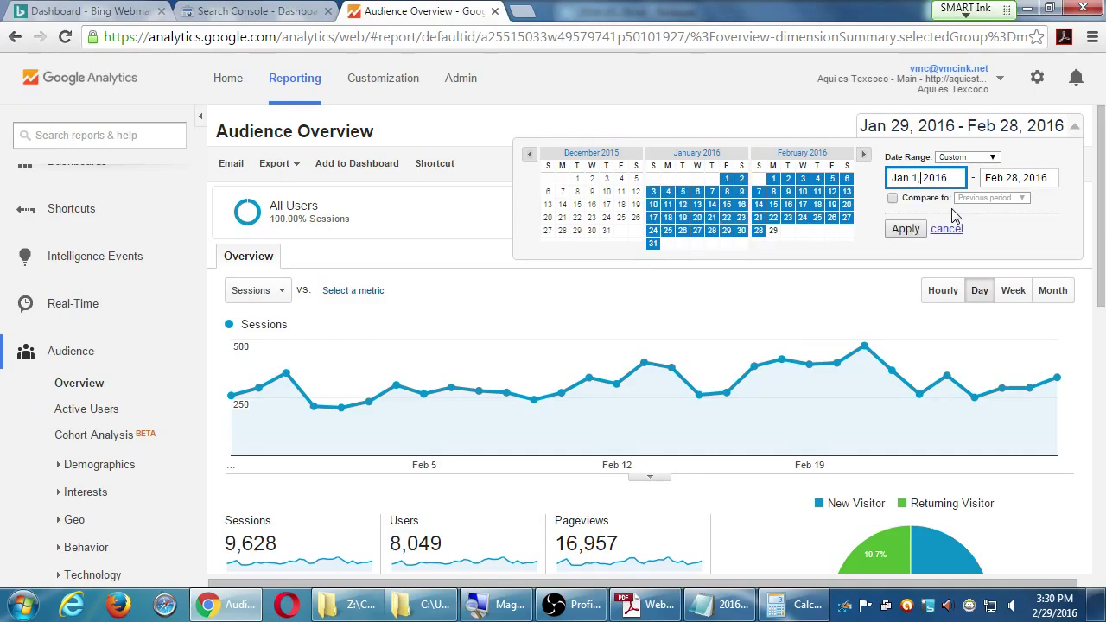
key(Delete)
text(5)
key(Tab)
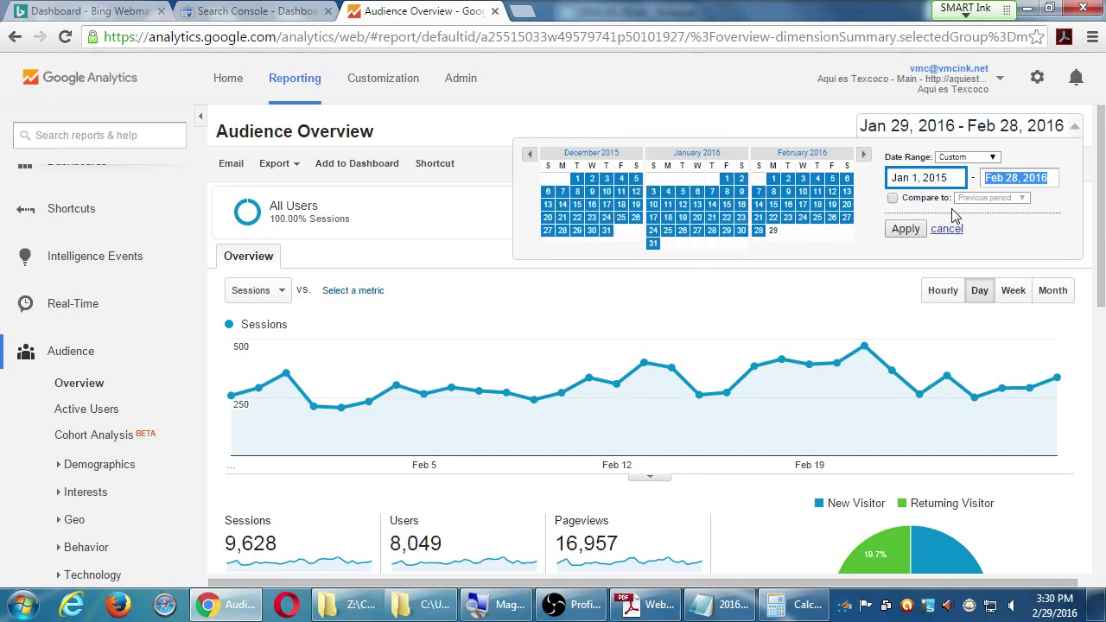
- Set the report's end date to Dec 31, 2015 and apply the custom date range
text(feb)
key(BackSpace)
key(BackSpace)
key(BackSpace)
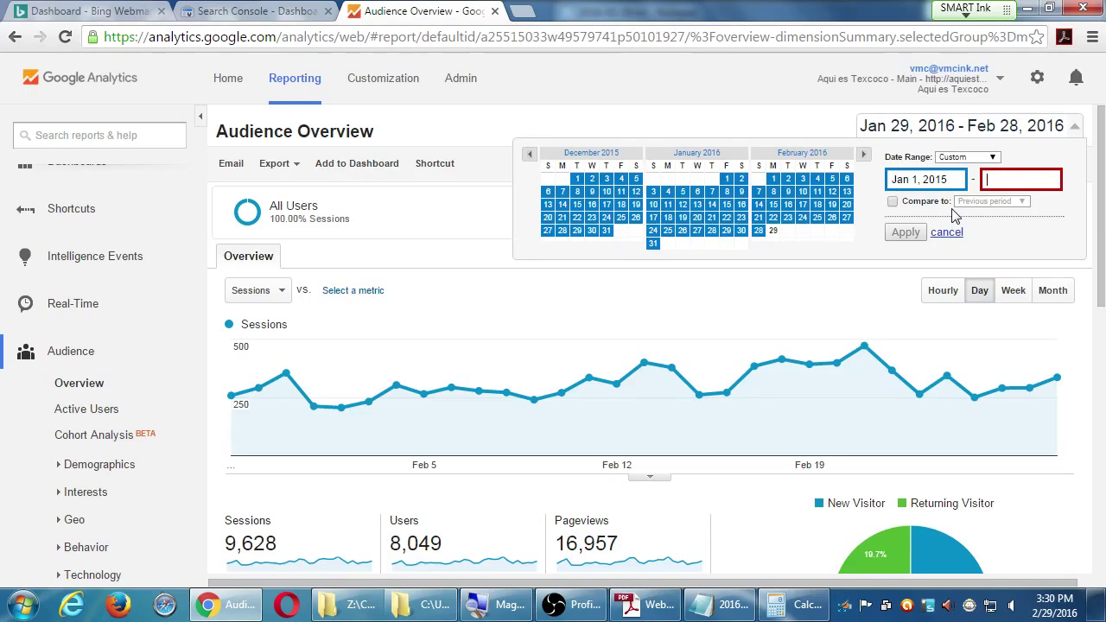
text(dec 31, 2015)
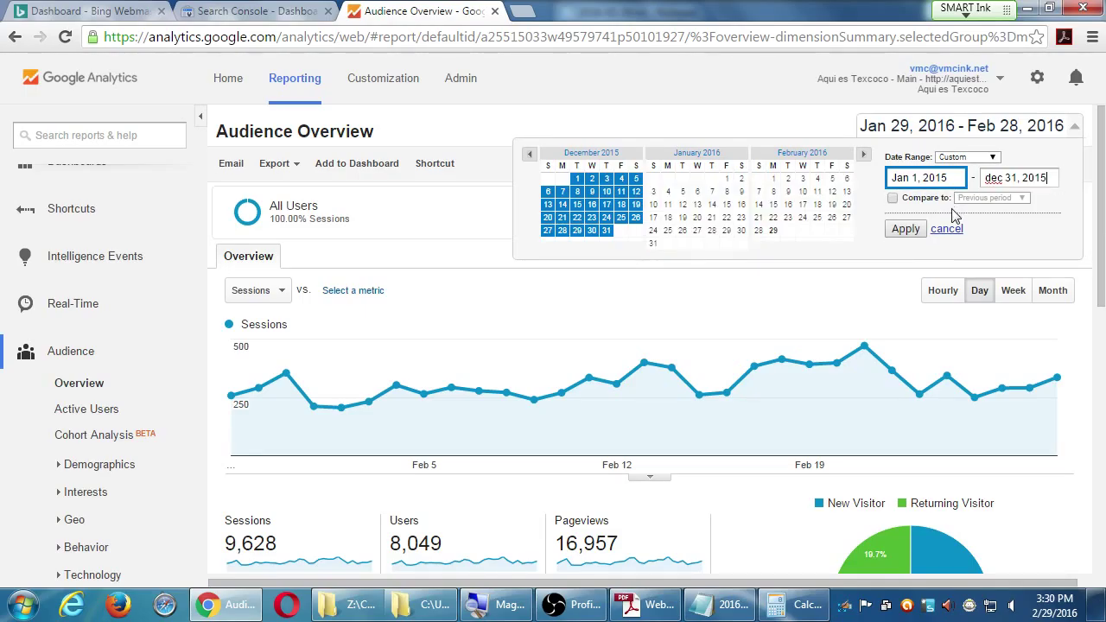
click(909, 229)
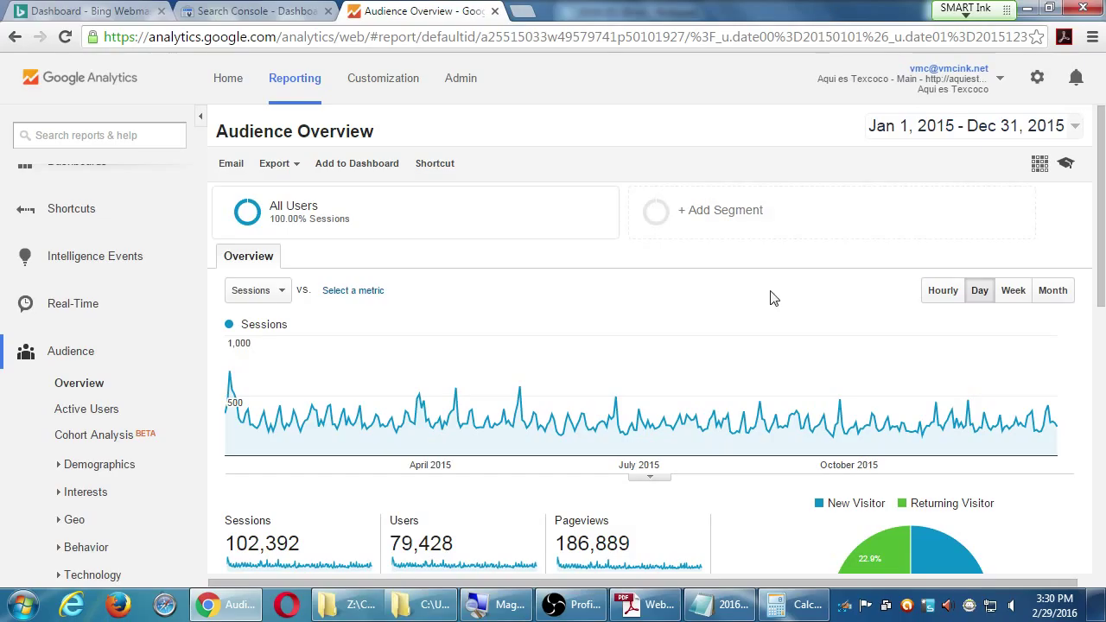
- Review the 2015 visitor metrics and the sessions by language, country, city, browser and operating system
scroll(770, 294, down, 3)
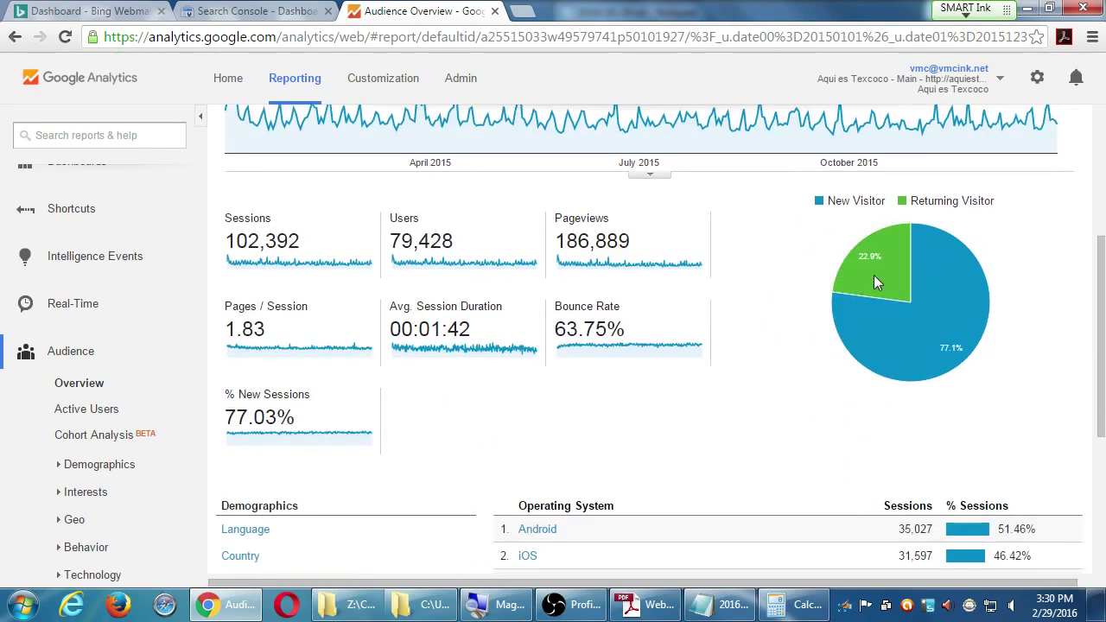
mouse_move(909, 353)
scroll(731, 446, down, 3)
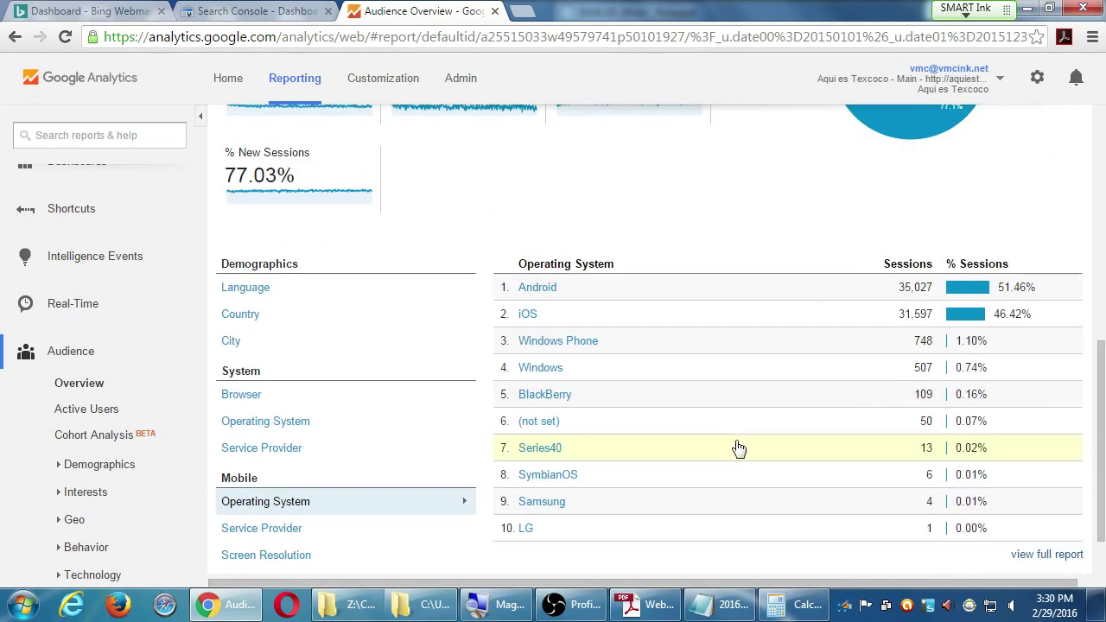
click(250, 288)
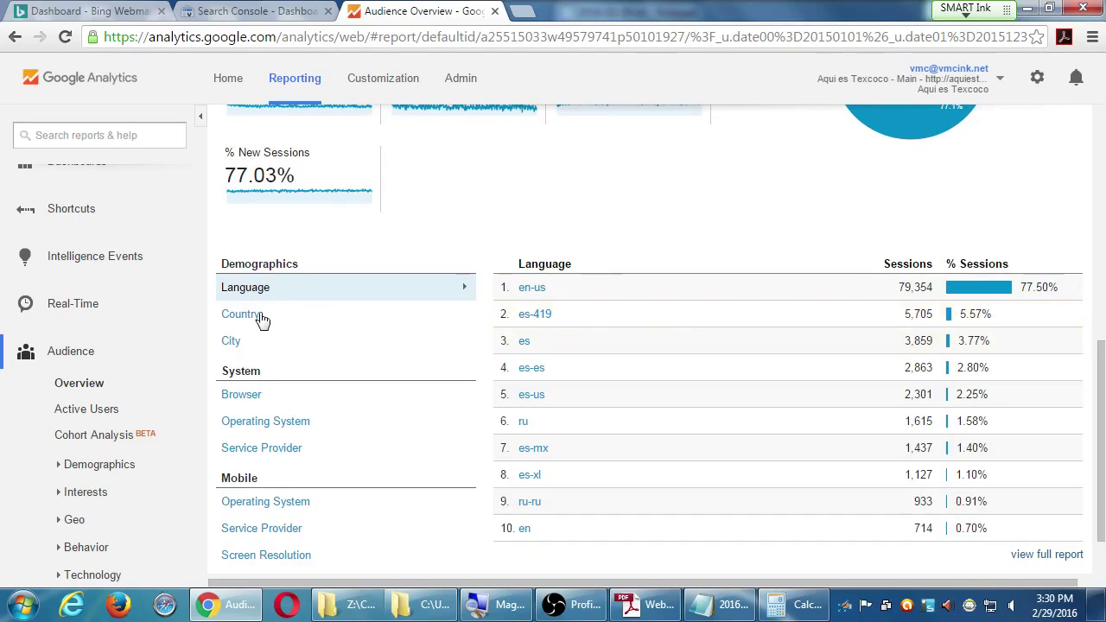
click(250, 315)
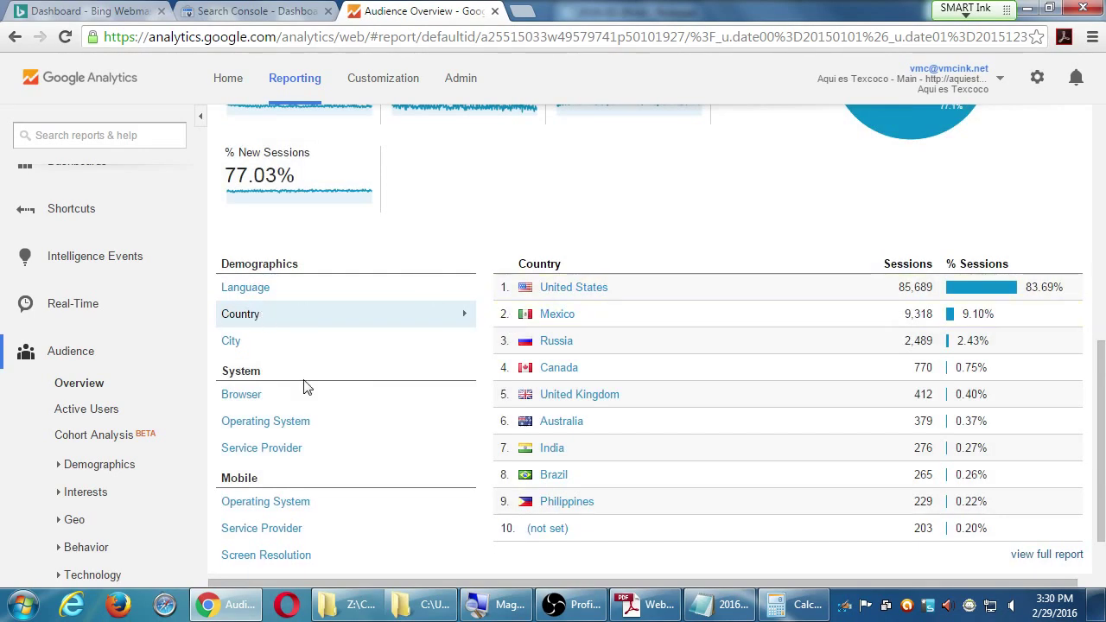
click(235, 342)
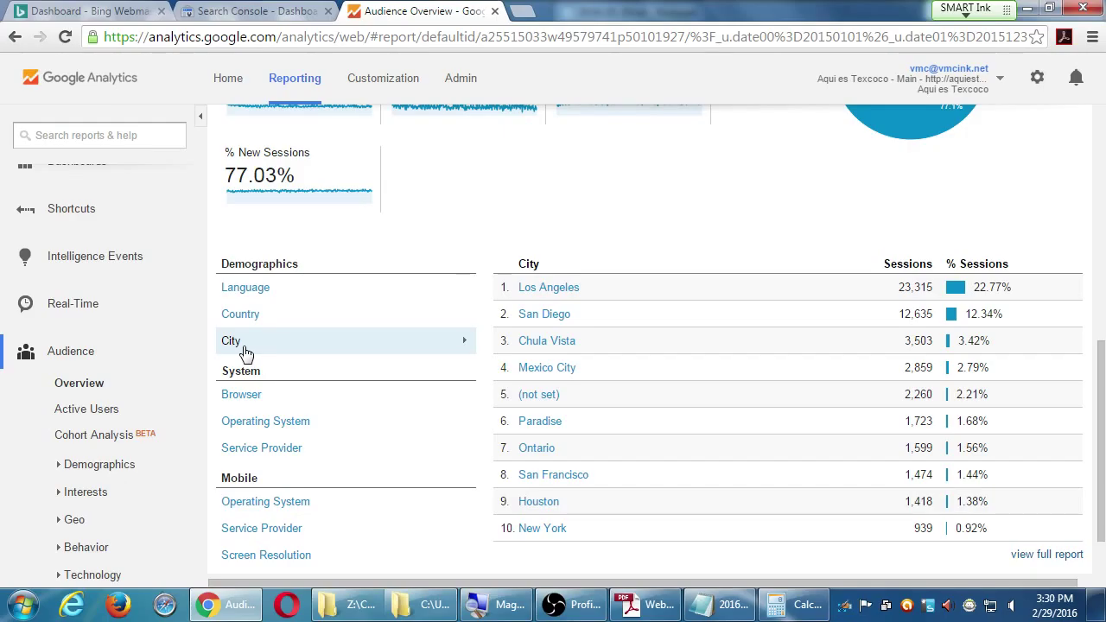
click(240, 394)
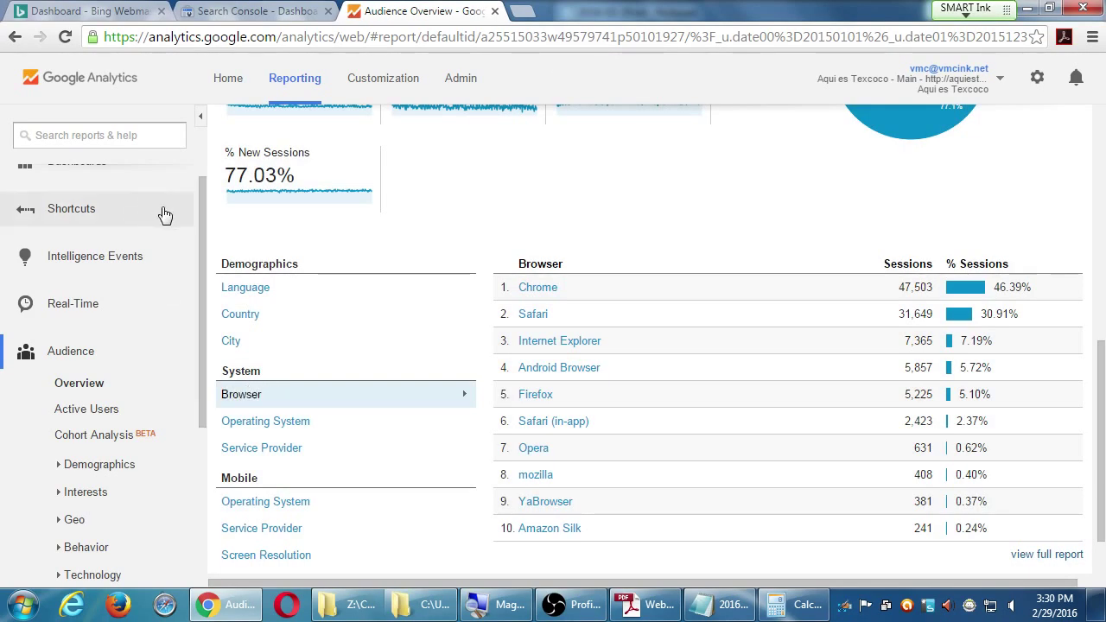
click(292, 421)
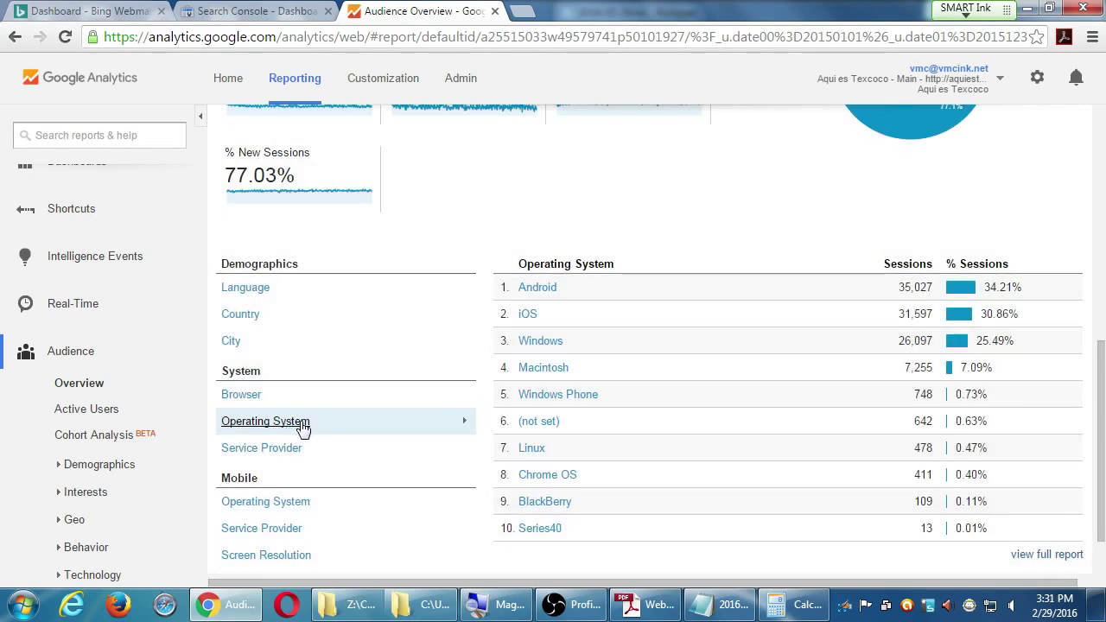
- Review the 2015 mobile sessions by operating system, service provider and screen resolution, and collapse the Audience report list
scroll(299, 429, down, 1)
click(276, 435)
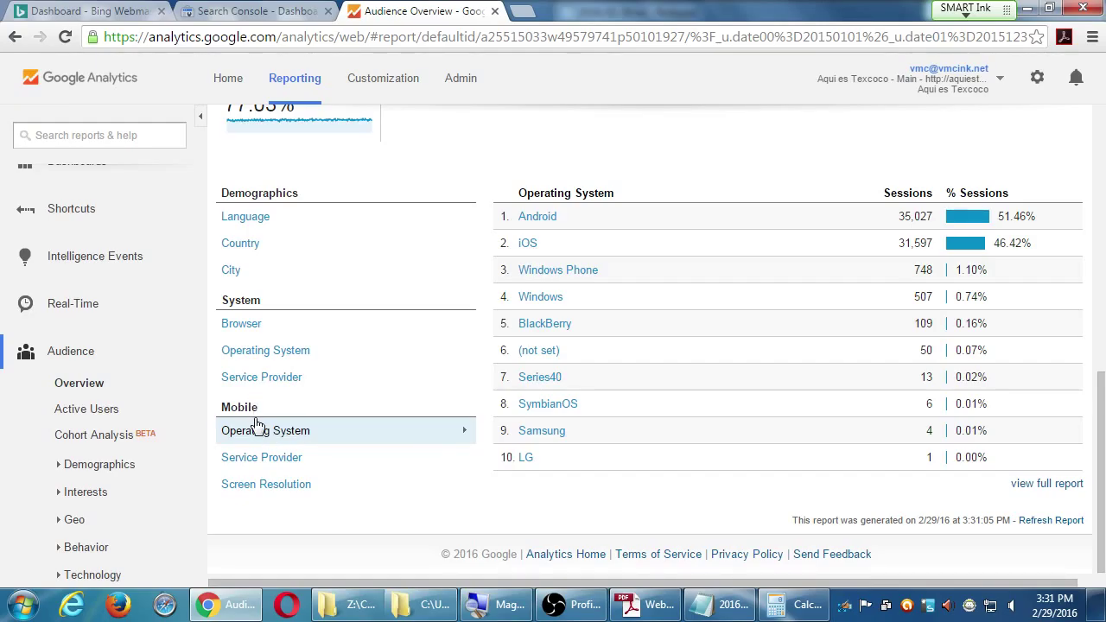
click(259, 459)
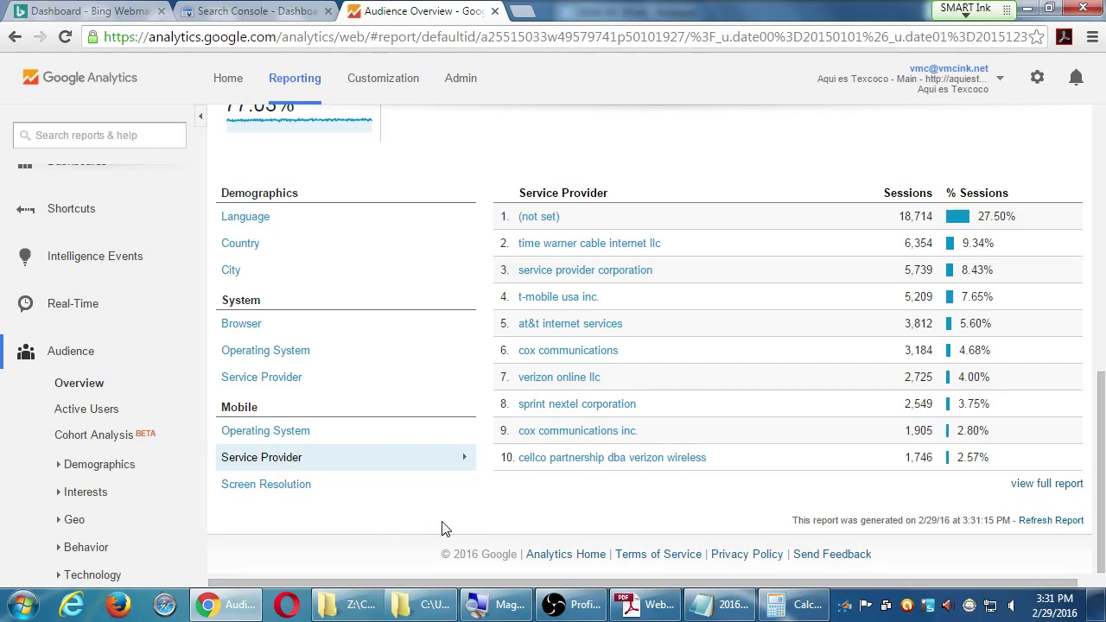
click(285, 485)
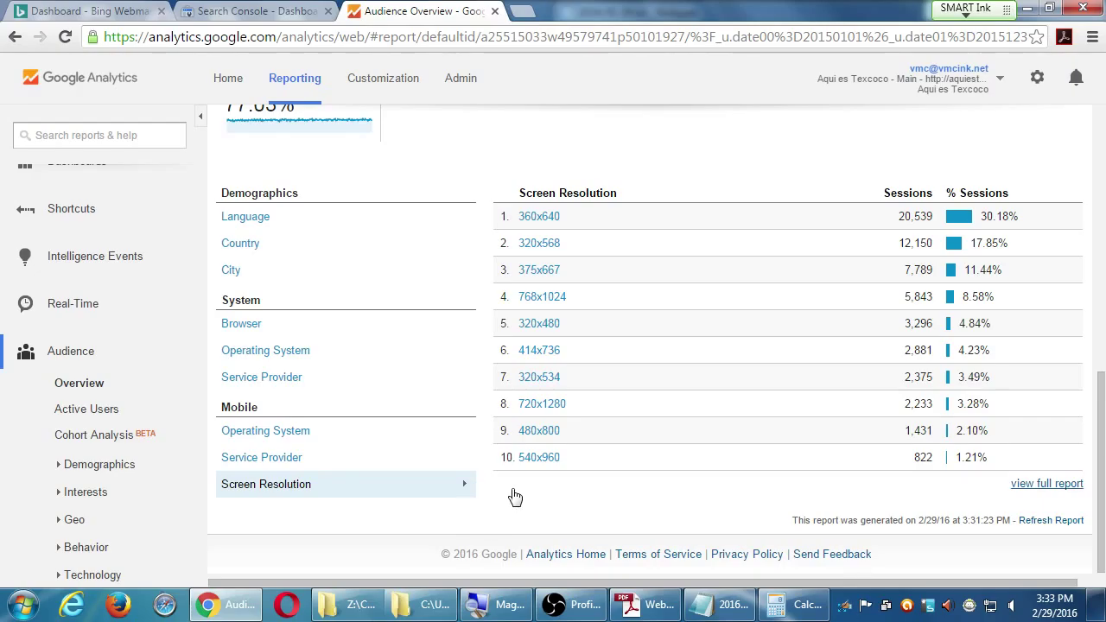
scroll(86, 374, up, 1)
click(88, 373)
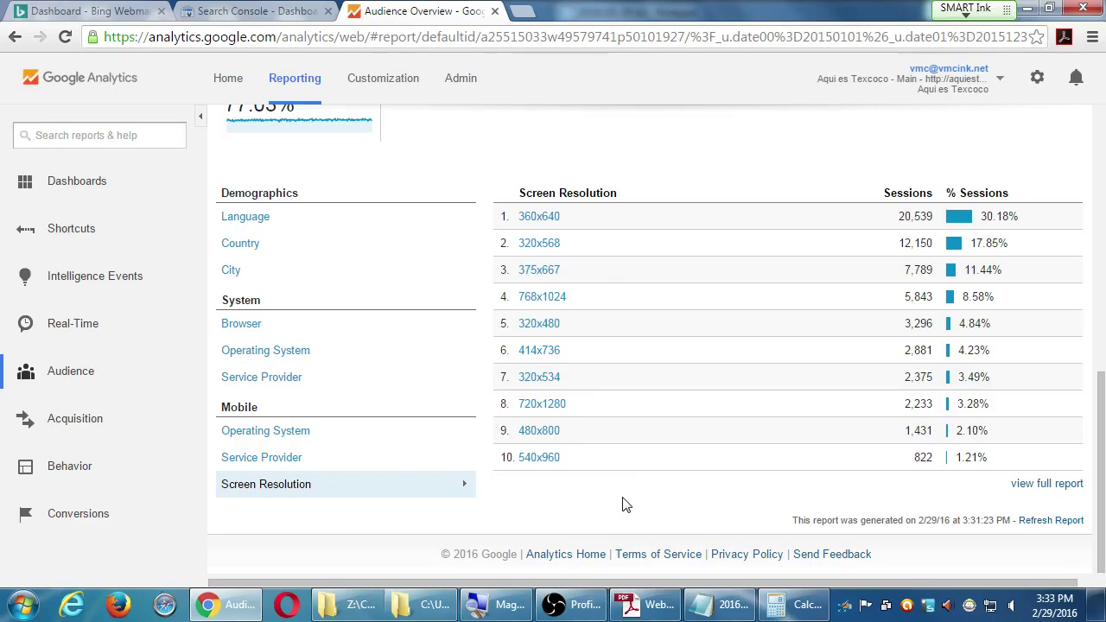
- View the contents of the Campos SEO Monday folder on the desktop and close its window
key(super+d)
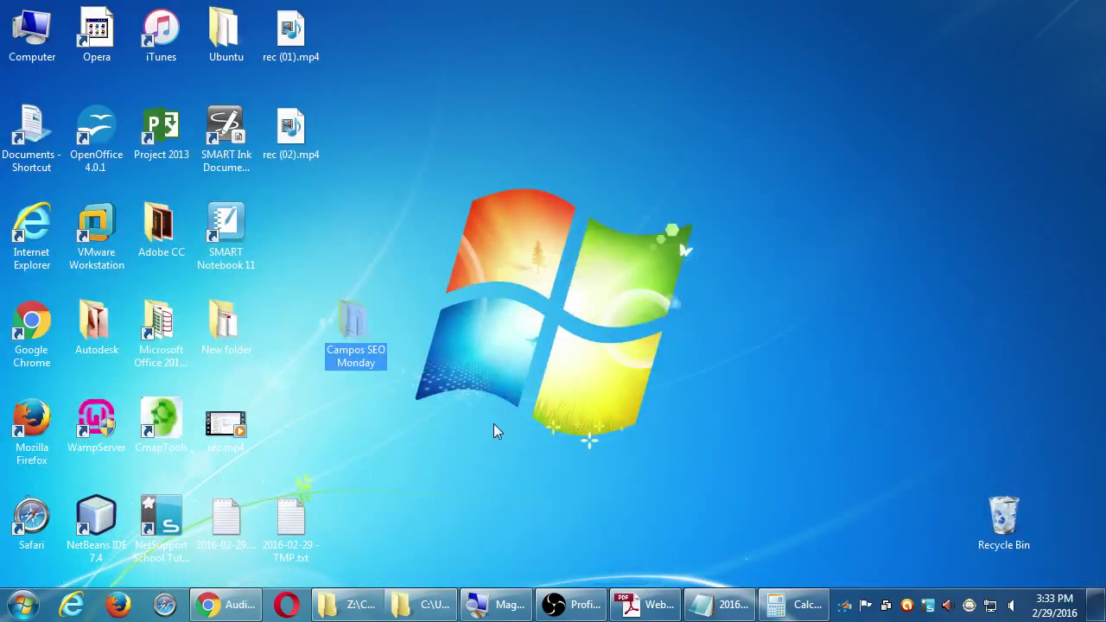
double_click(355, 338)
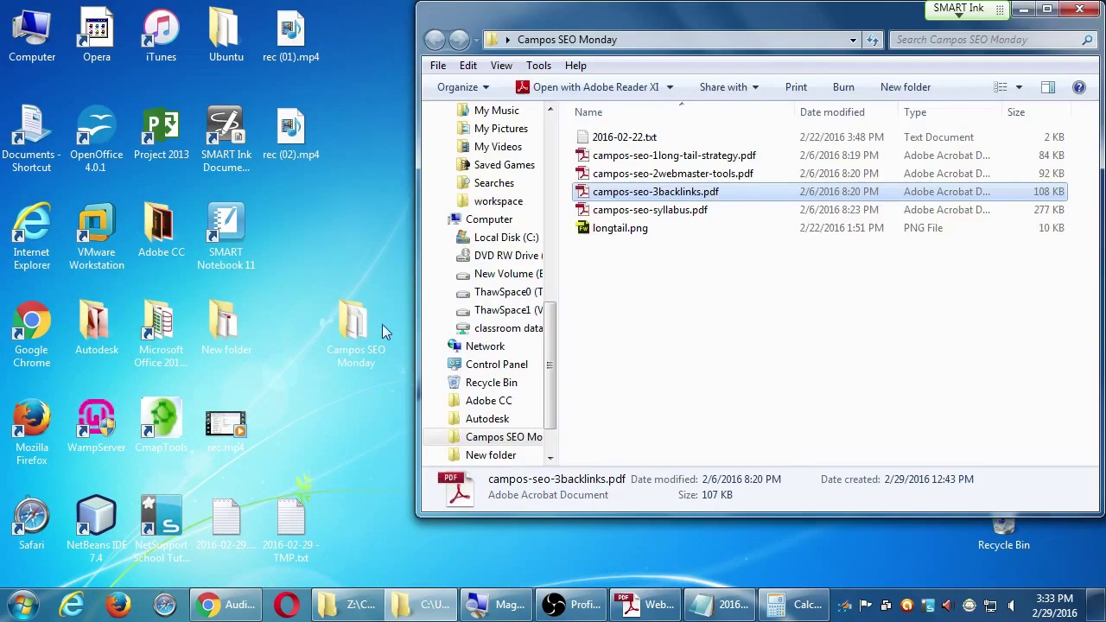
click(1080, 9)
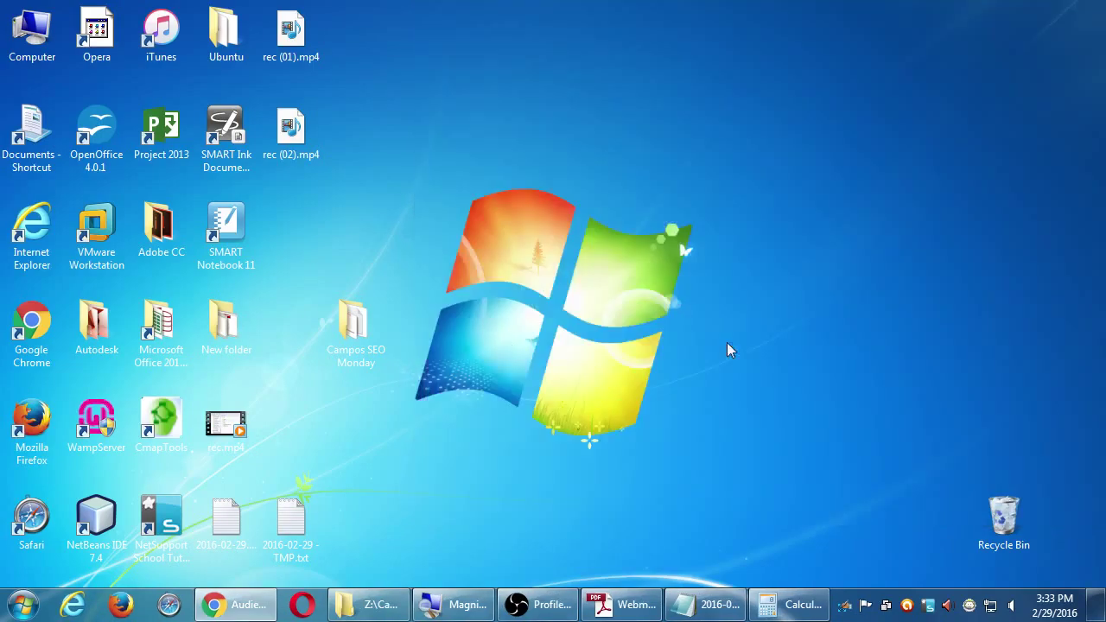
- Switch back to Google Analytics in Chrome and open the Acquisition Overview report
click(238, 609)
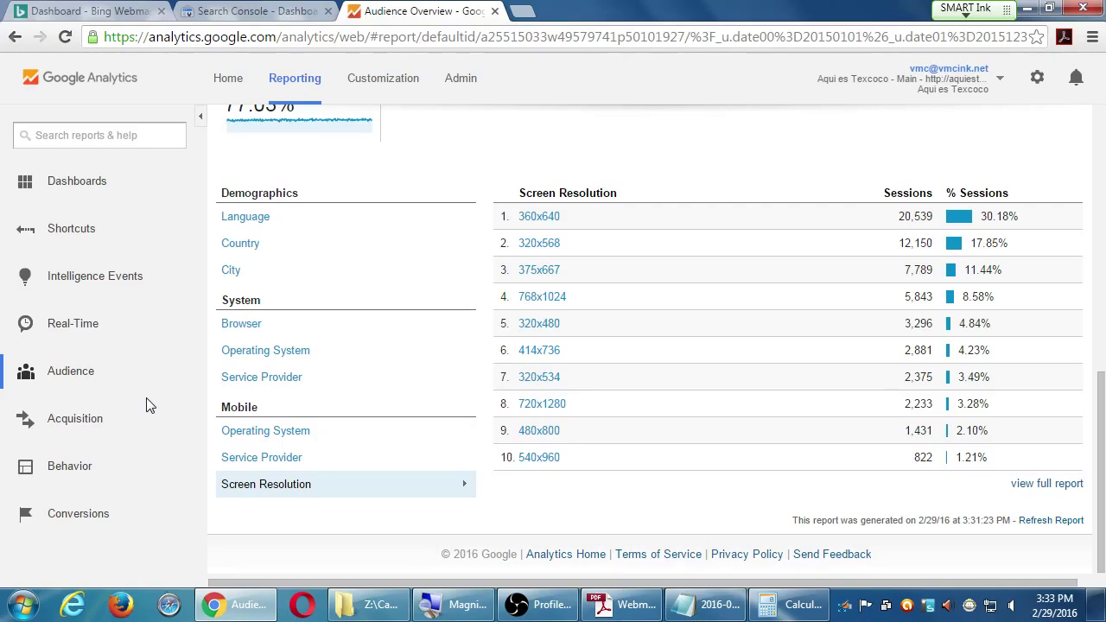
click(84, 420)
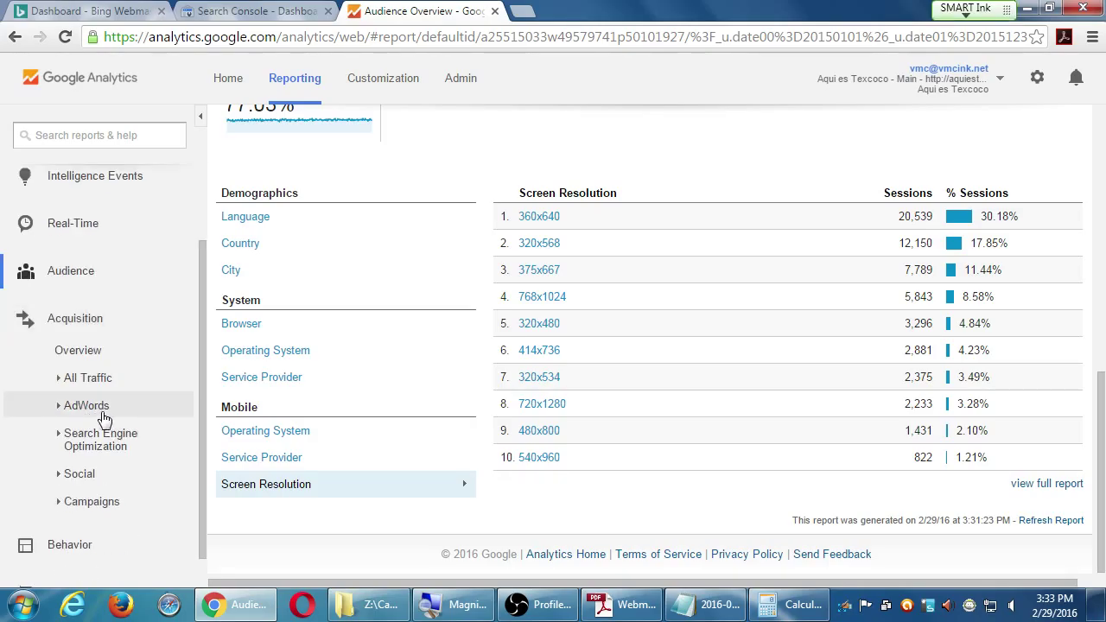
click(97, 357)
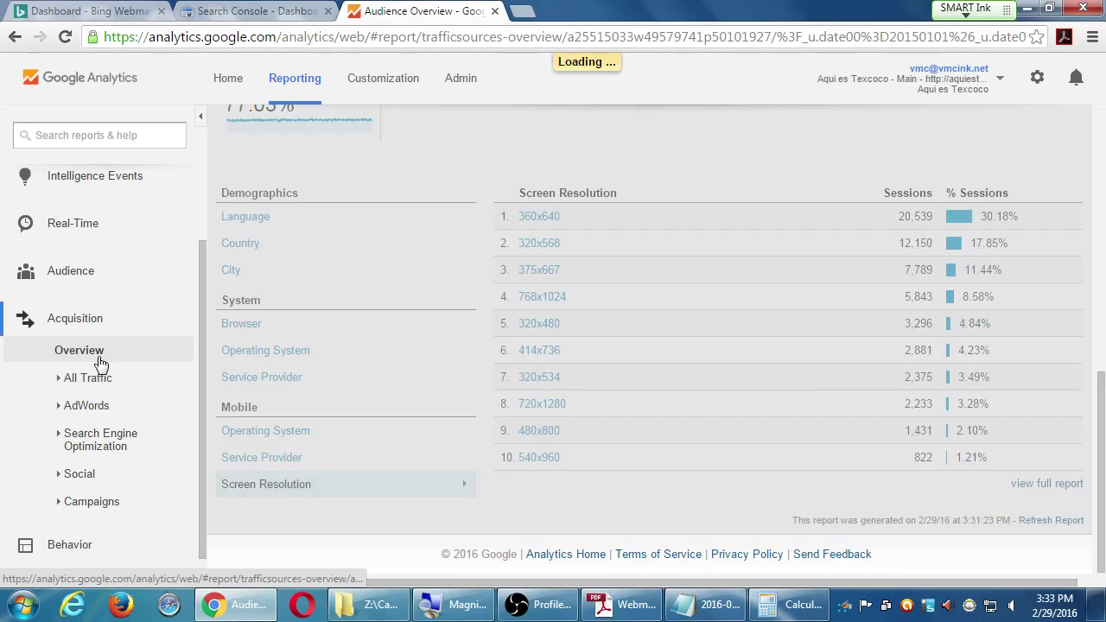